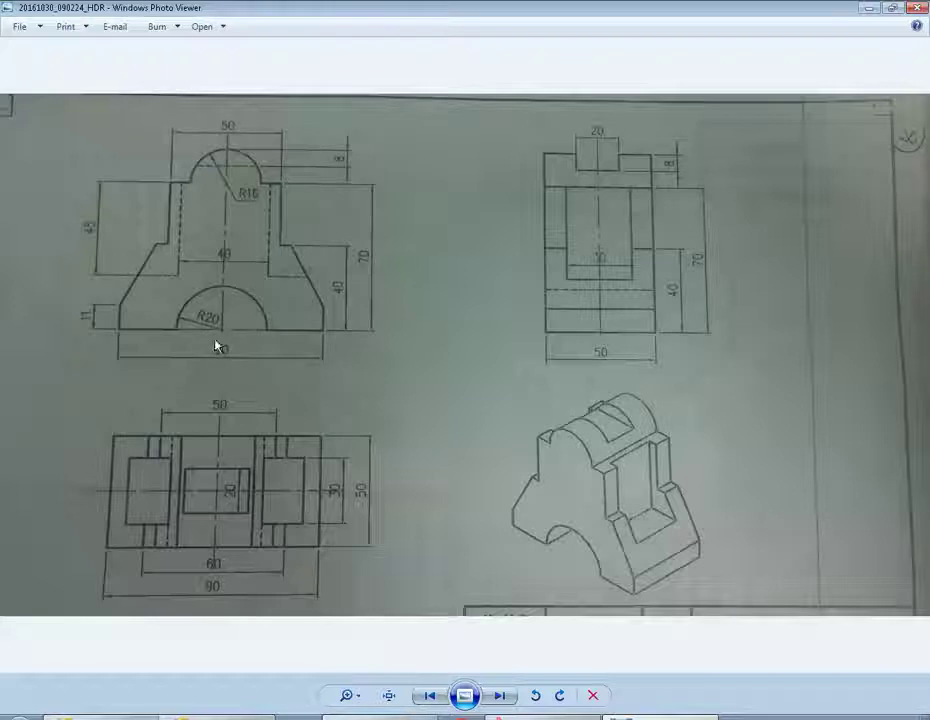
- Switch from the bracket reference photo to the AutoCAD 2012 drawing window
key(alt+Tab)
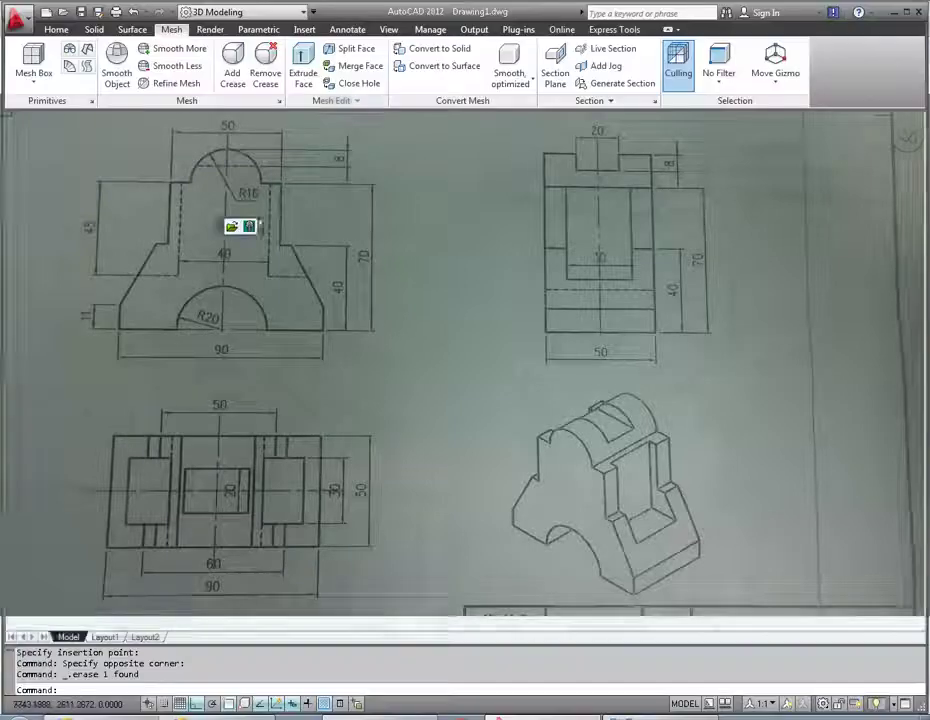
- Keep the 3D Modeling workspace and bring up the Home tab's modelling and drawing tools
text(la)
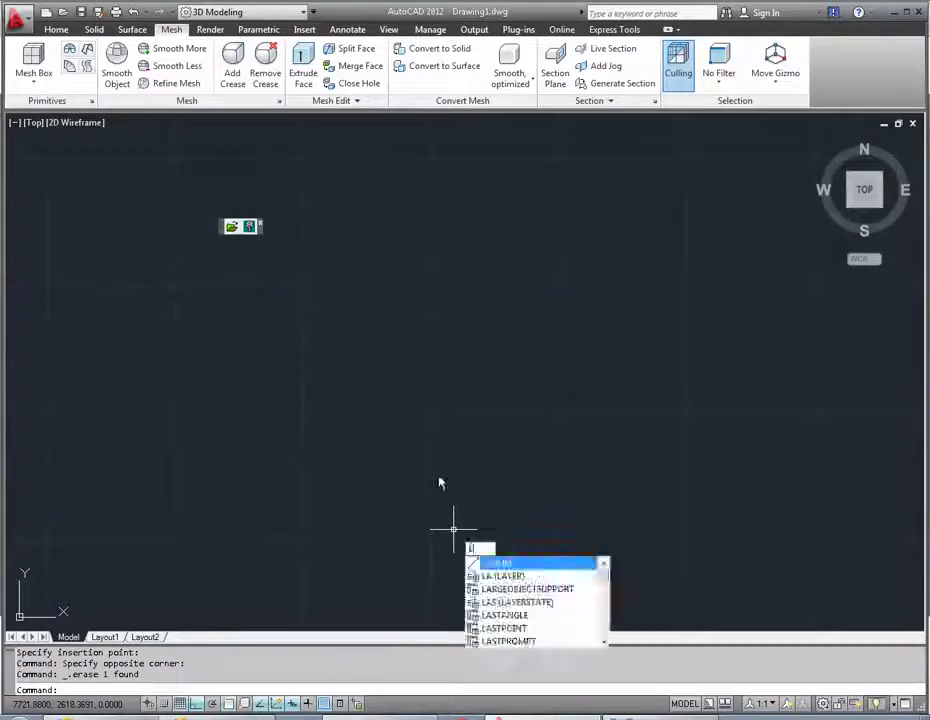
key(Escape)
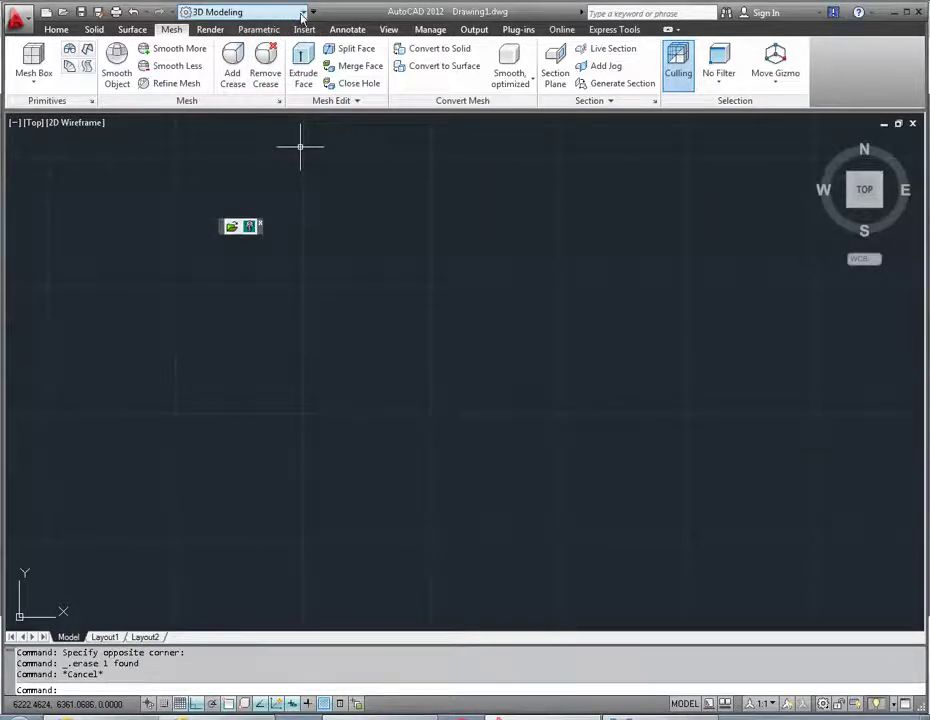
click(303, 12)
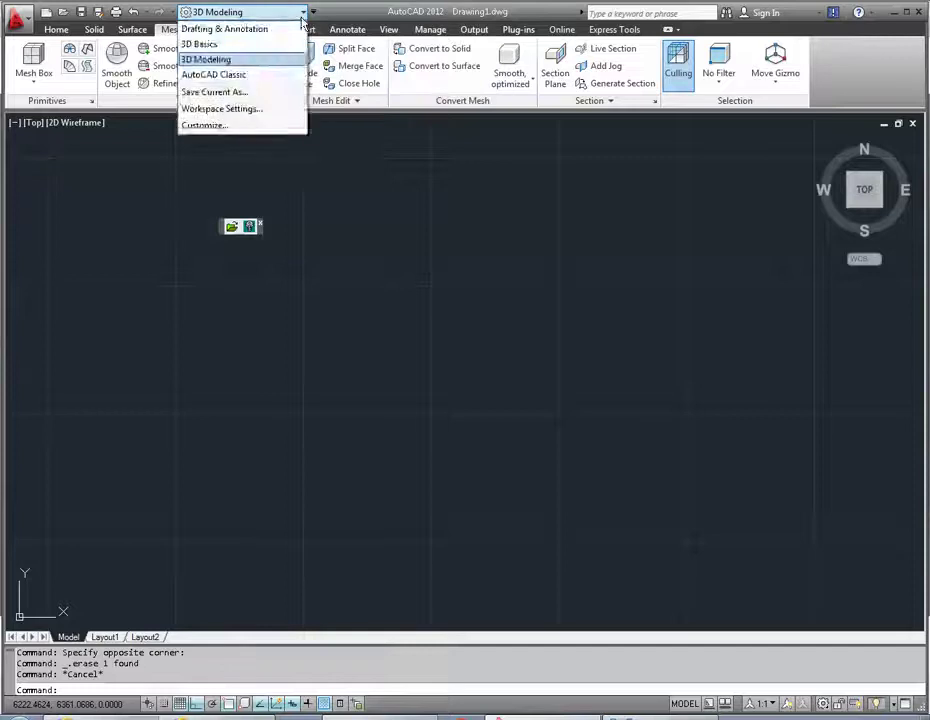
click(205, 58)
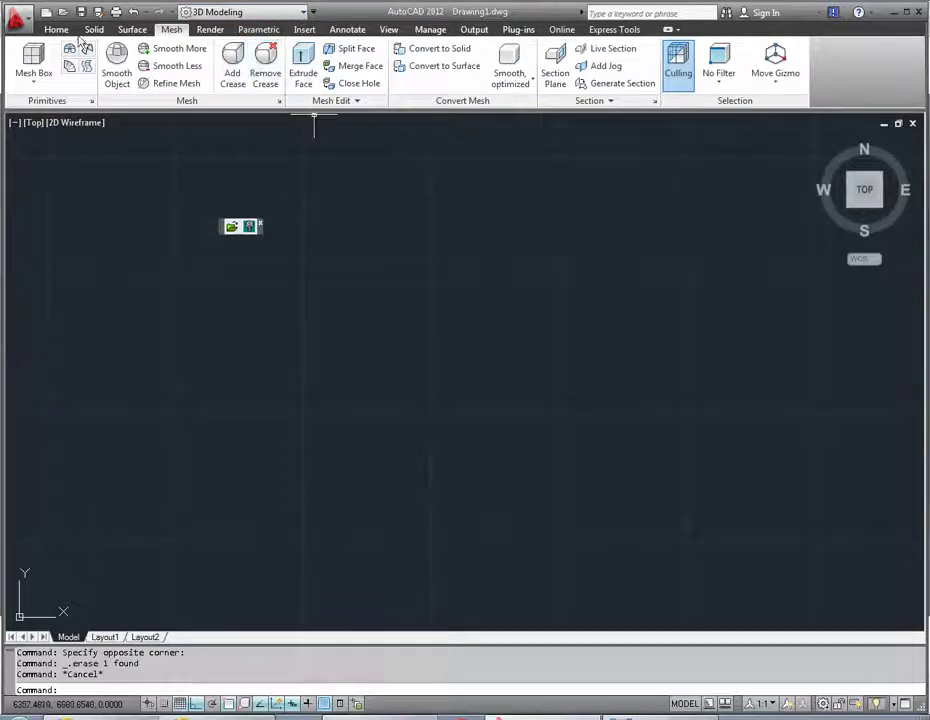
click(56, 29)
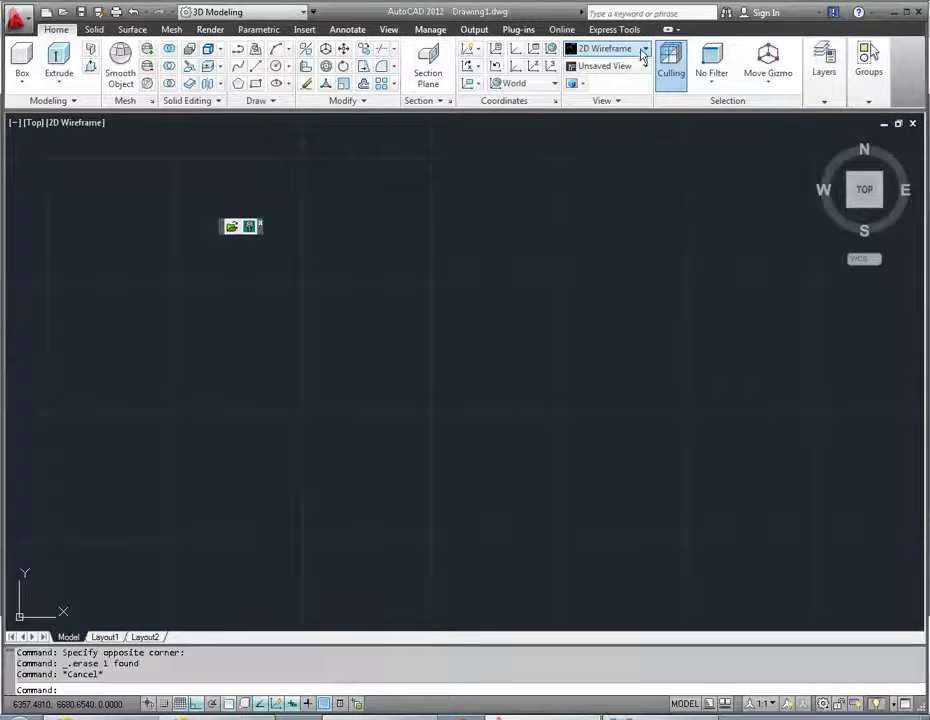
- Set the viewport to the Top view, leaving the visual style unchanged
click(645, 52)
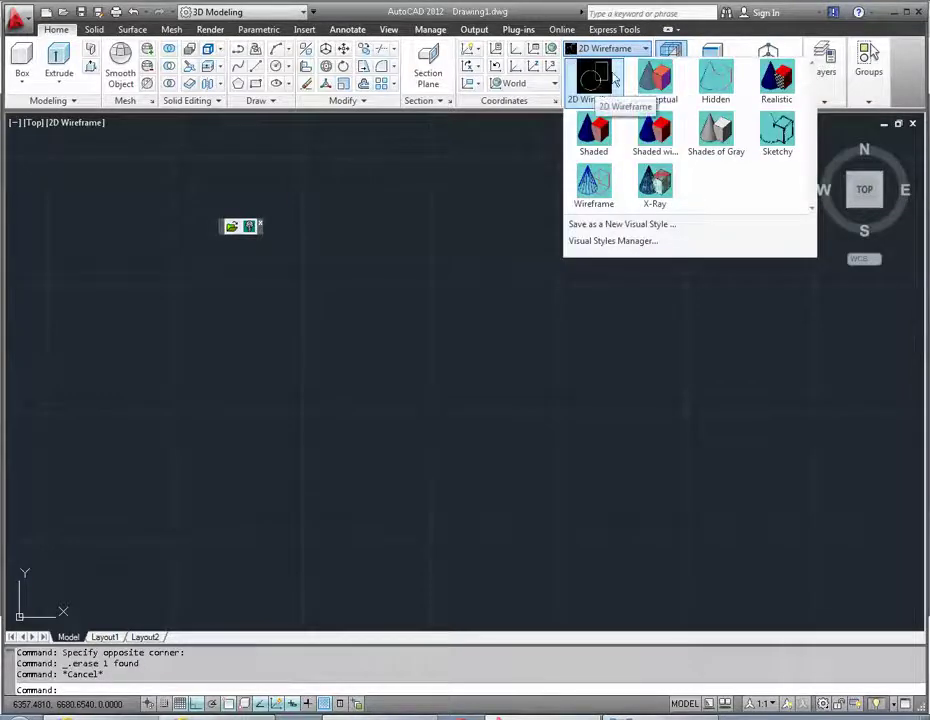
click(629, 74)
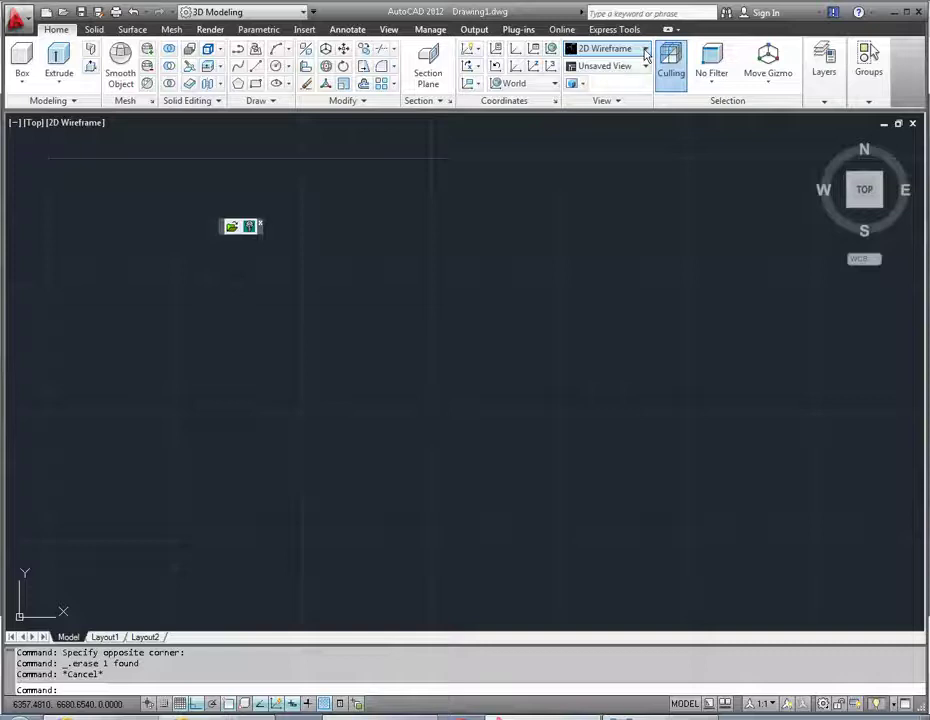
click(634, 71)
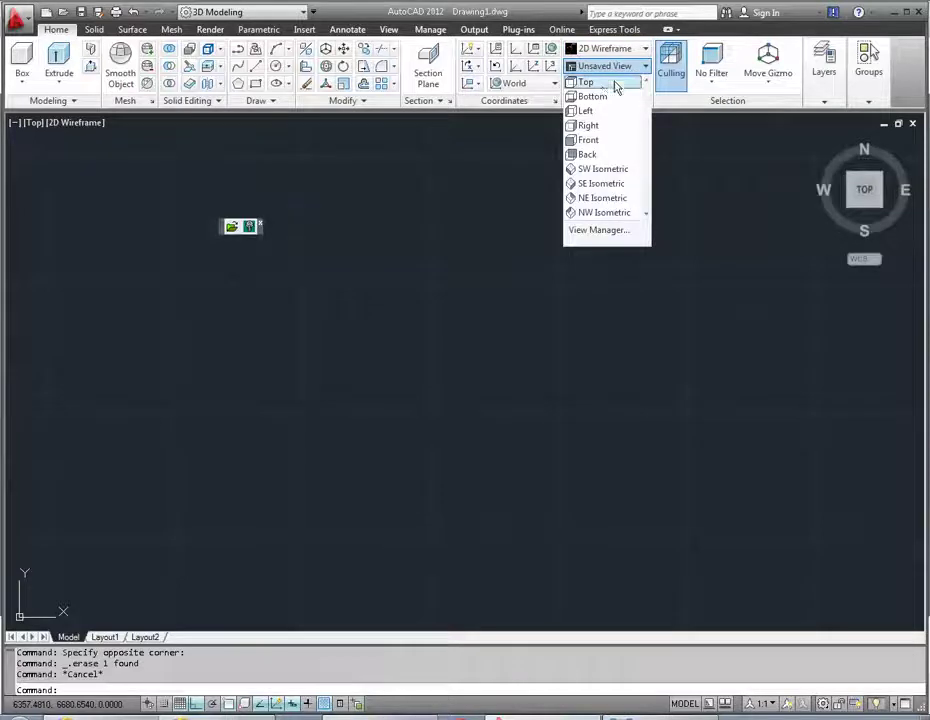
click(603, 87)
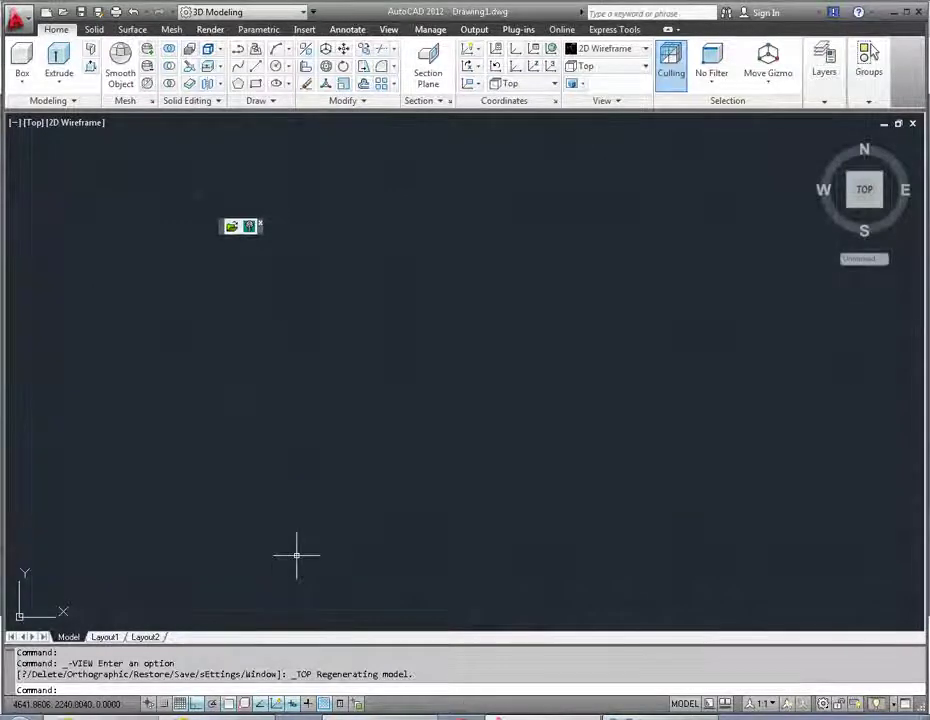
key(alt+Tab)
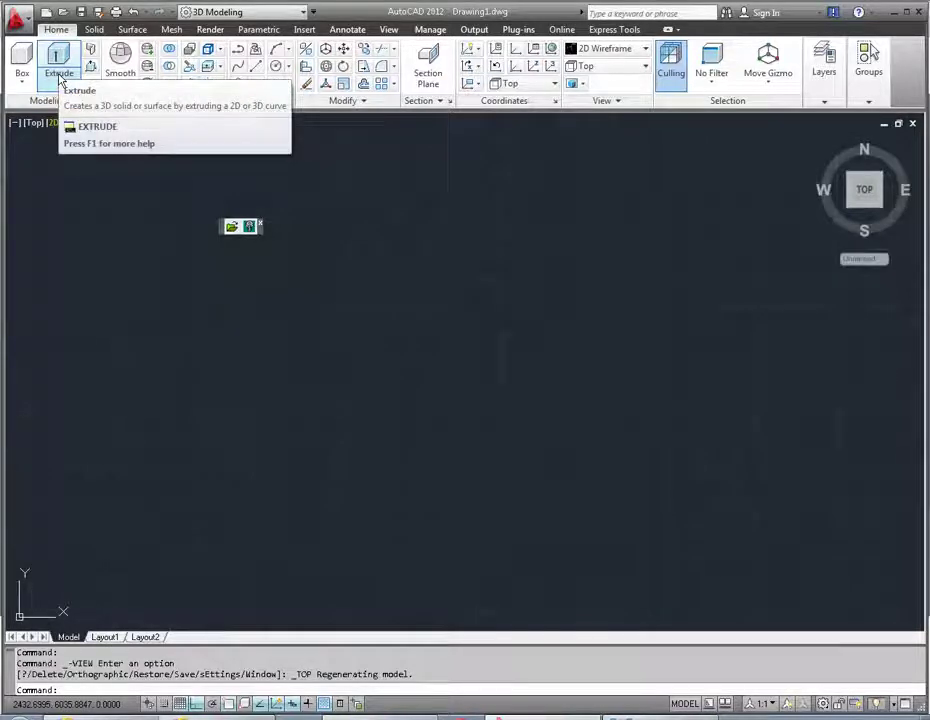
mouse_move(59, 64)
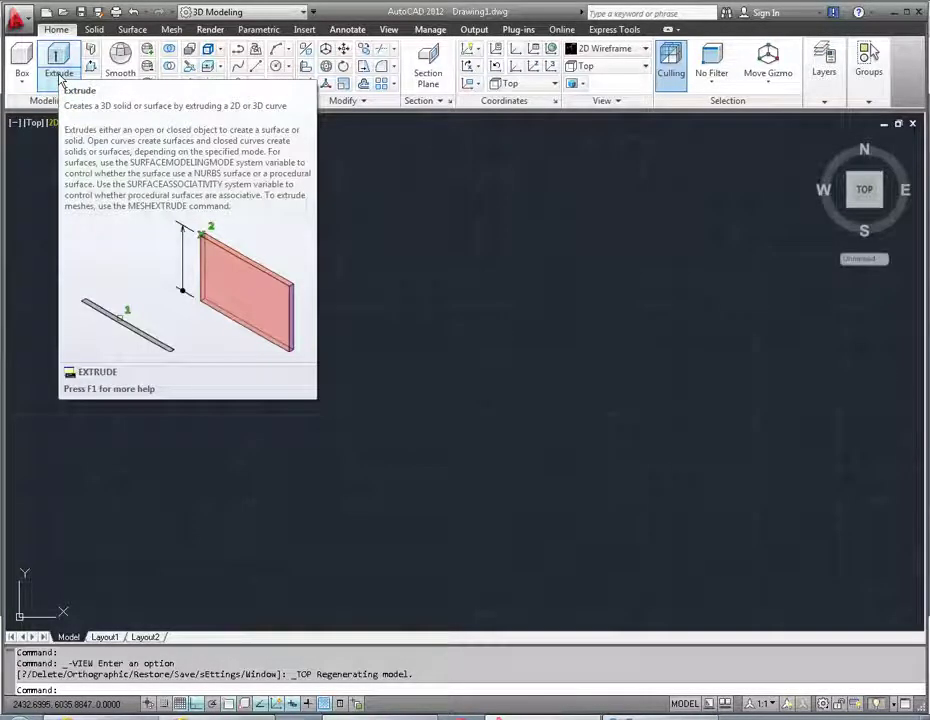
click(59, 72)
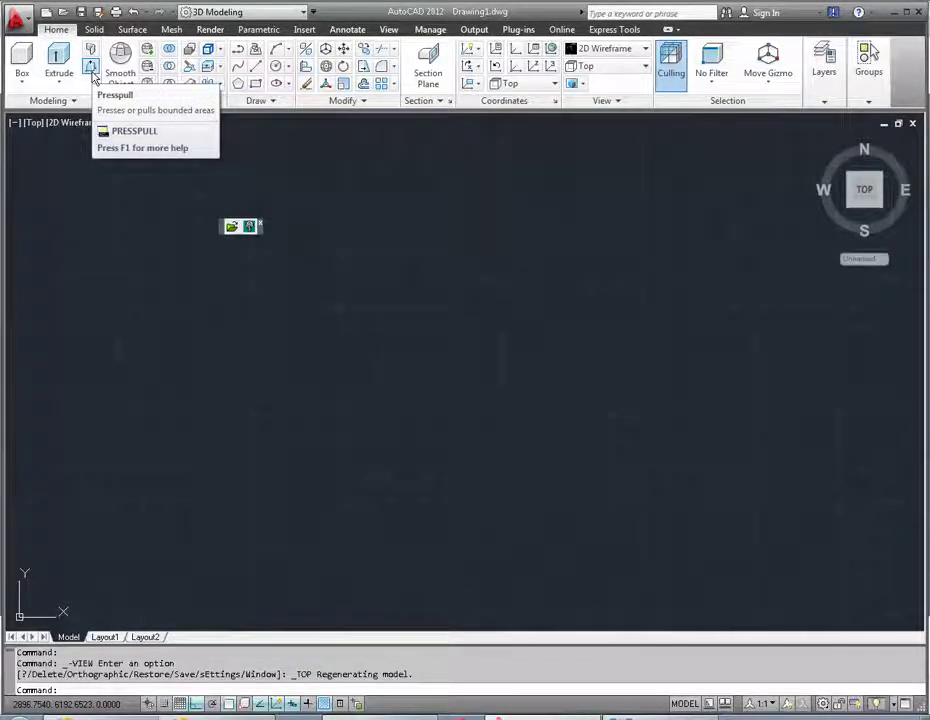
- Cycle the viewport through the Front, Left and Front views, ending back in Top view
click(645, 67)
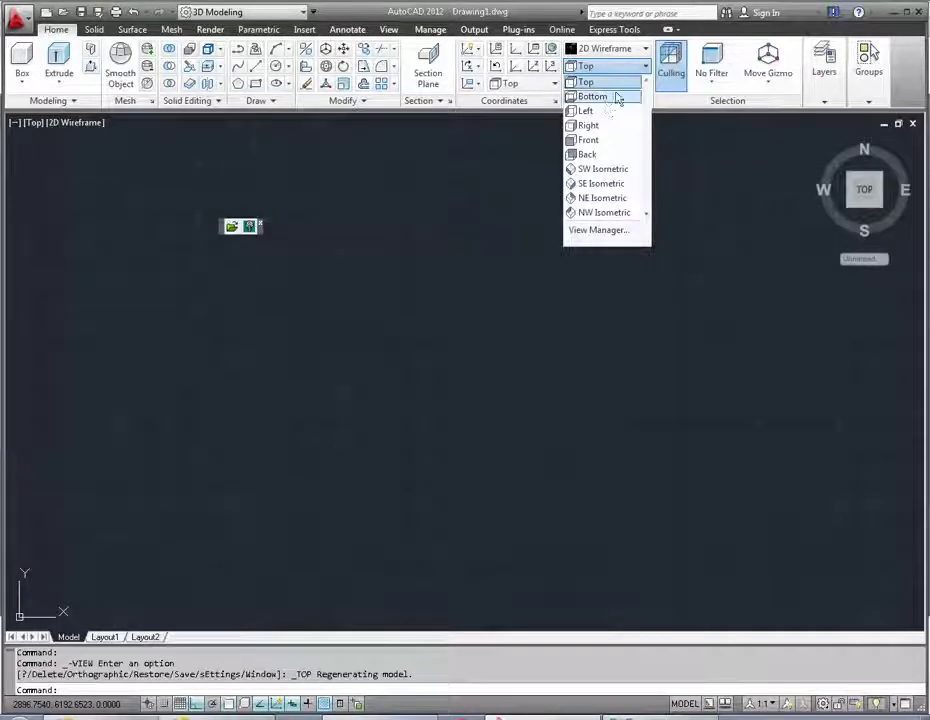
click(588, 140)
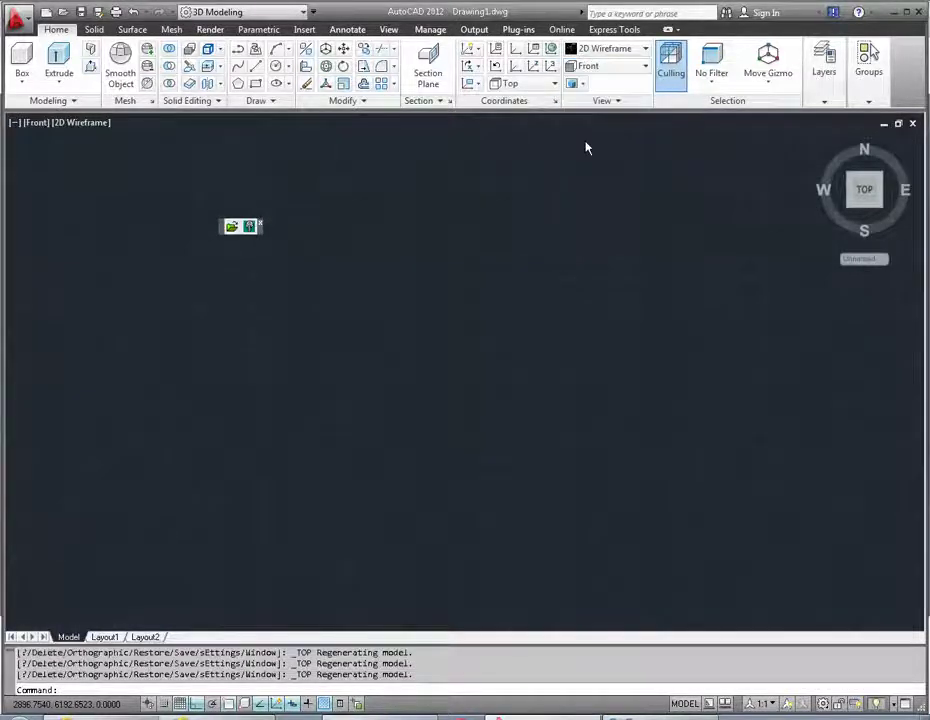
click(614, 74)
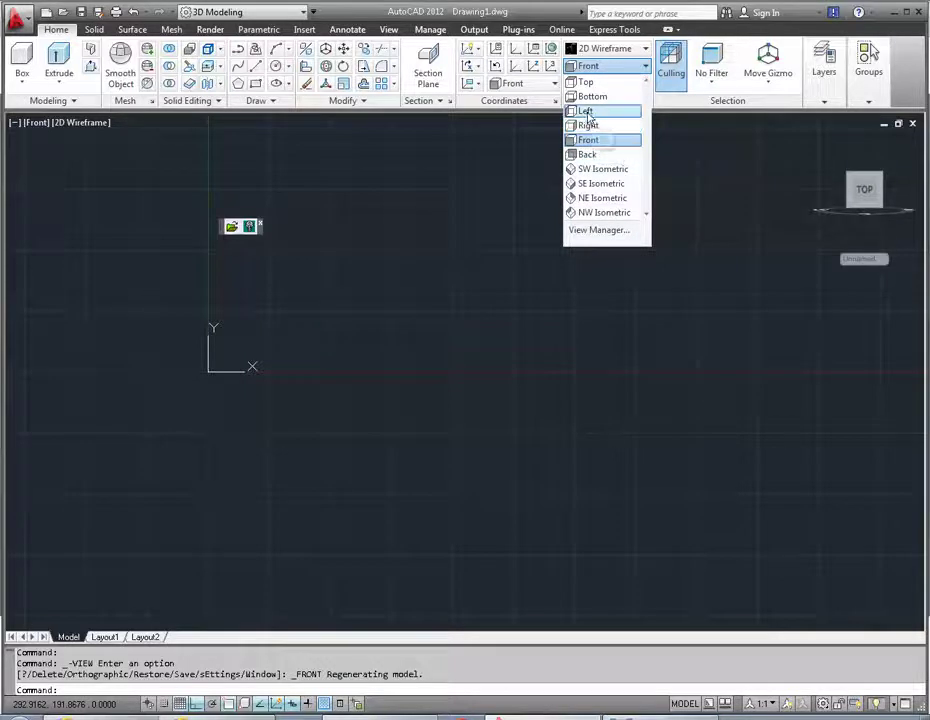
click(586, 110)
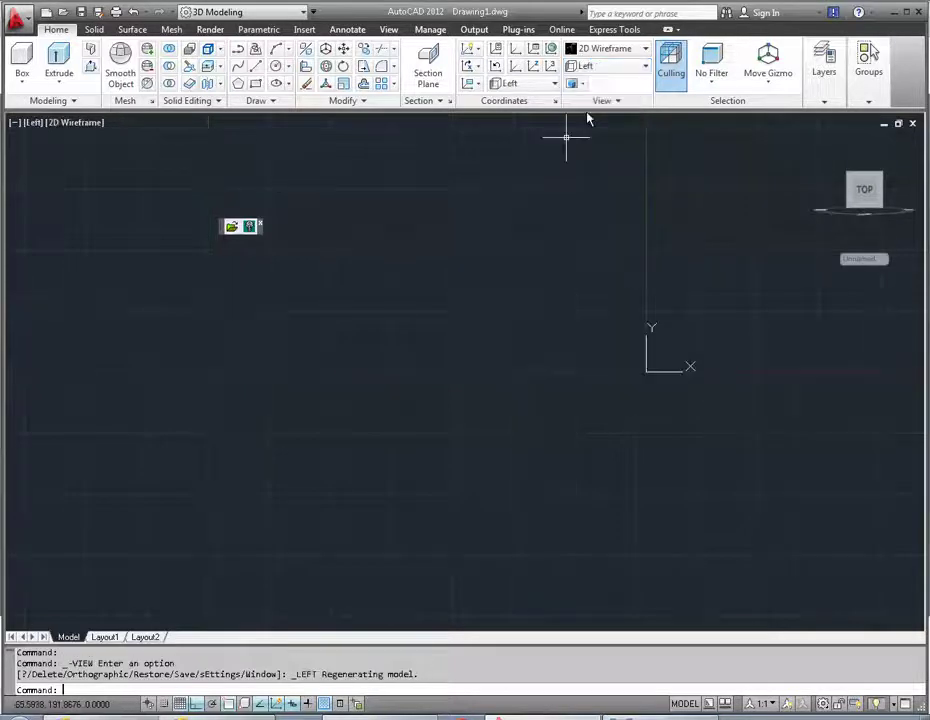
click(643, 68)
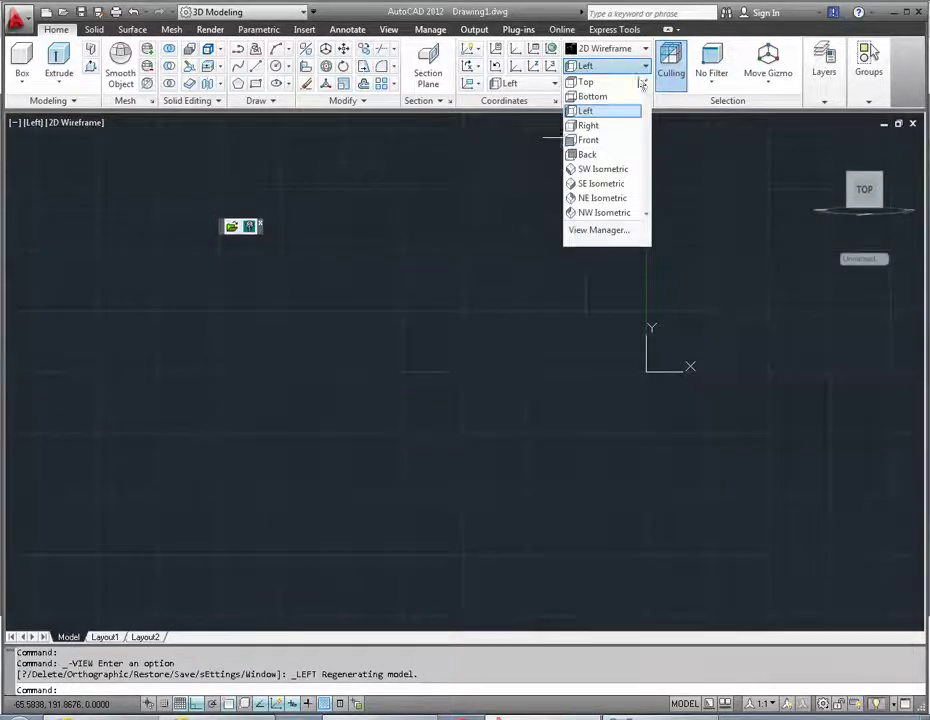
click(635, 148)
click(645, 68)
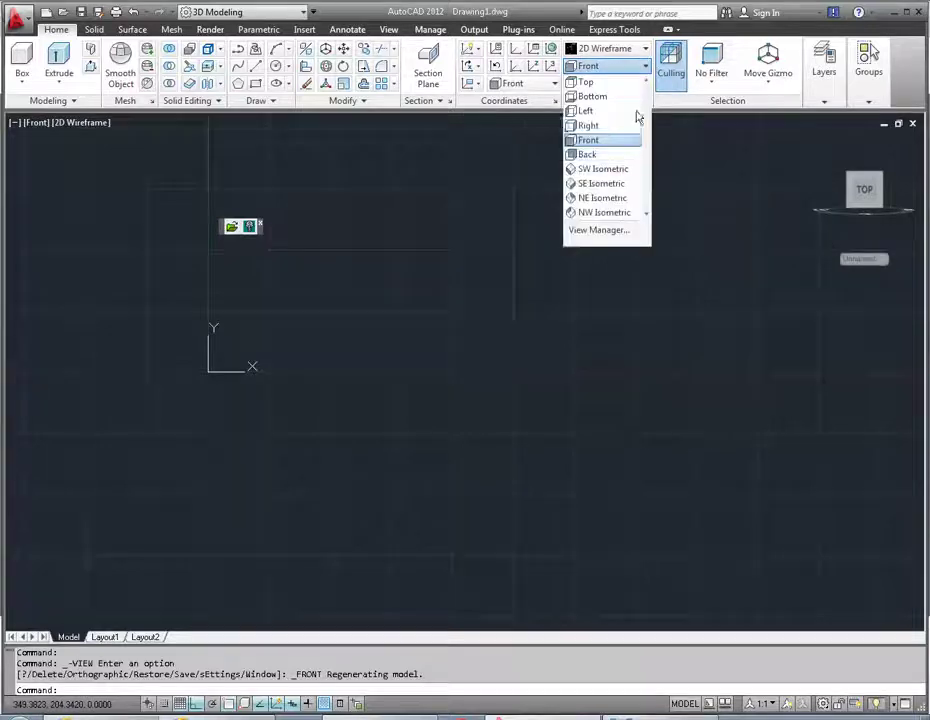
click(605, 82)
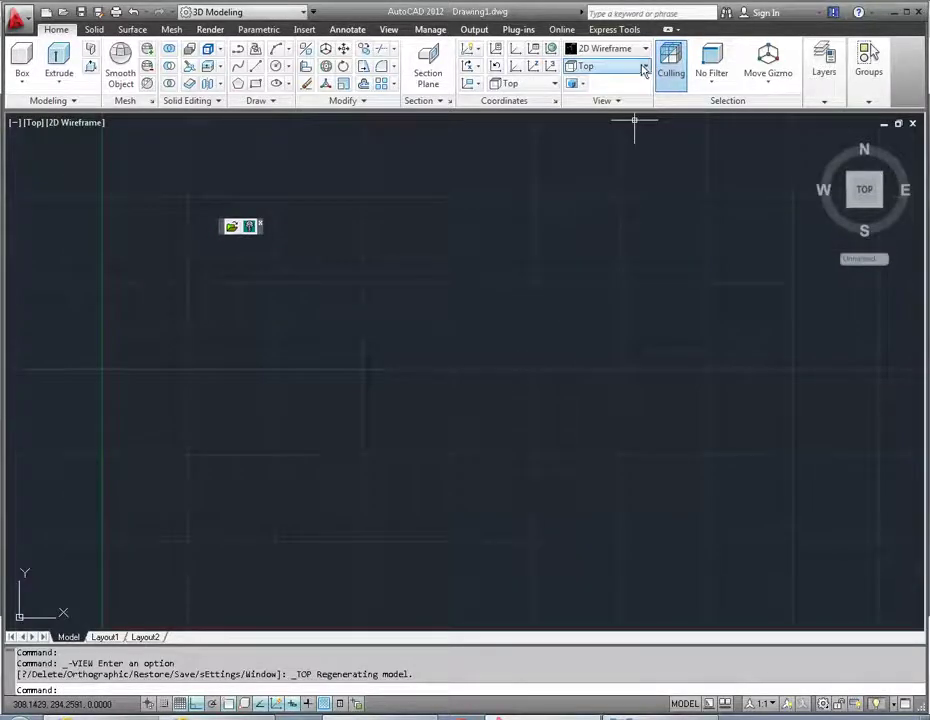
click(645, 66)
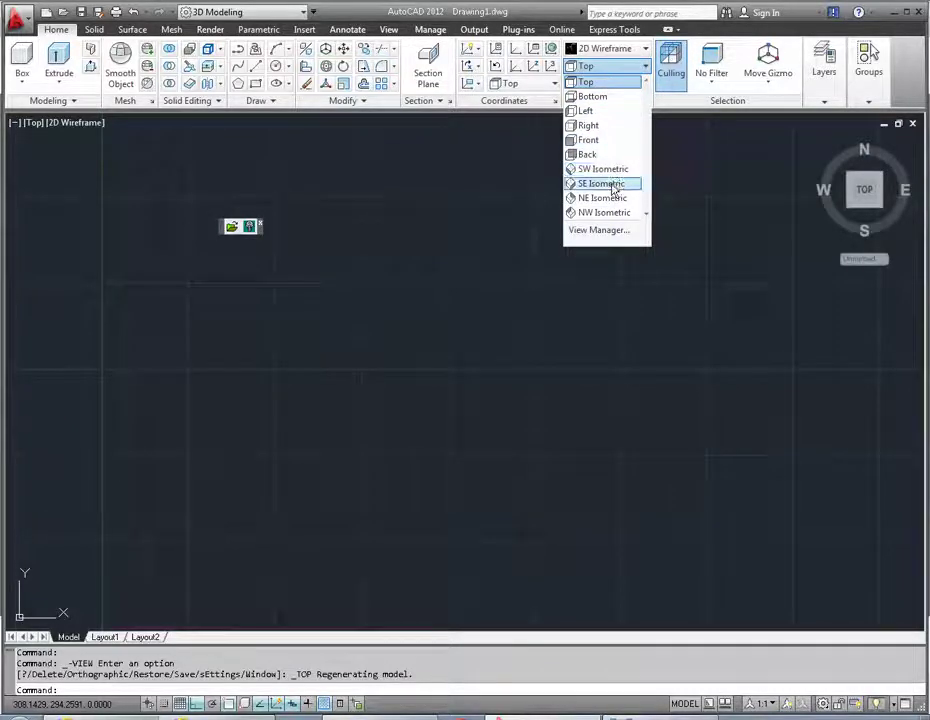
click(608, 82)
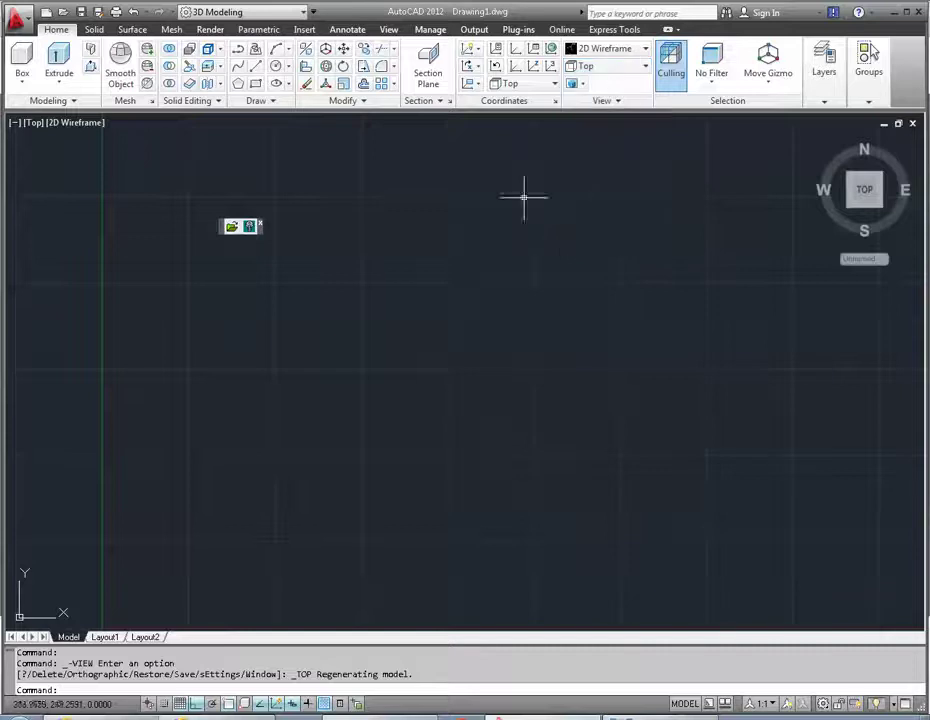
- Close the small floating toolbar and switch to the bracket reference photo
scroll(434, 318, down, 2)
scroll(590, 285, down, 1)
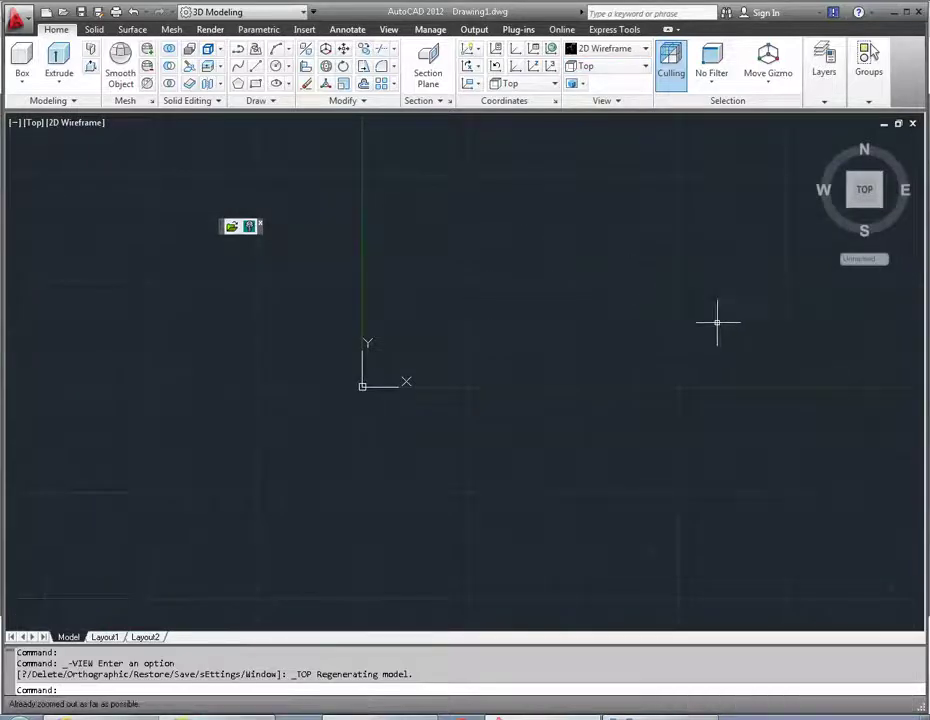
scroll(755, 320, up, 2)
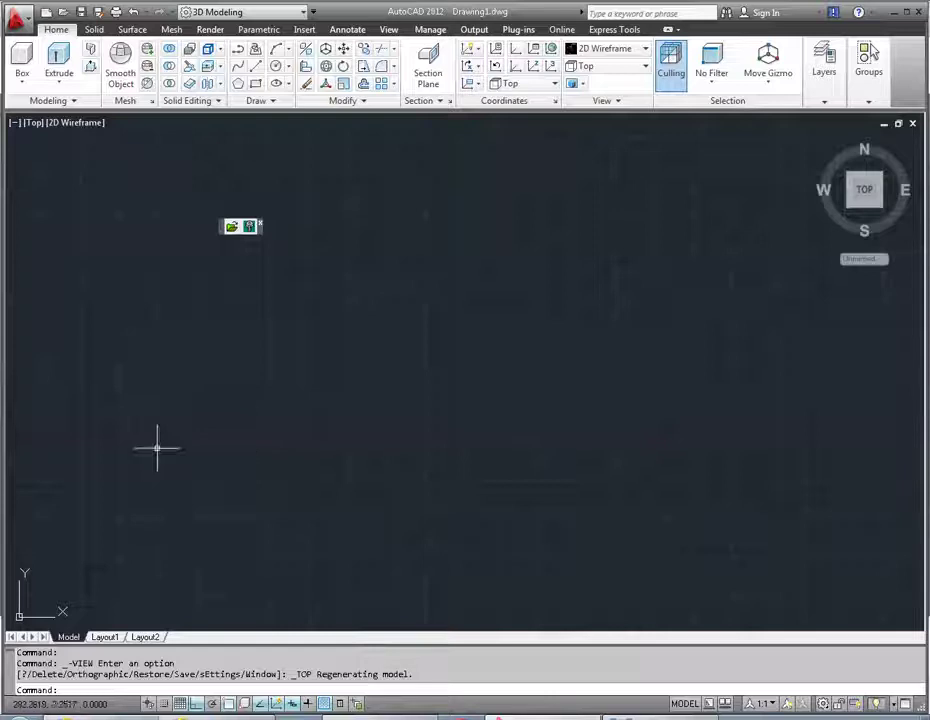
click(259, 223)
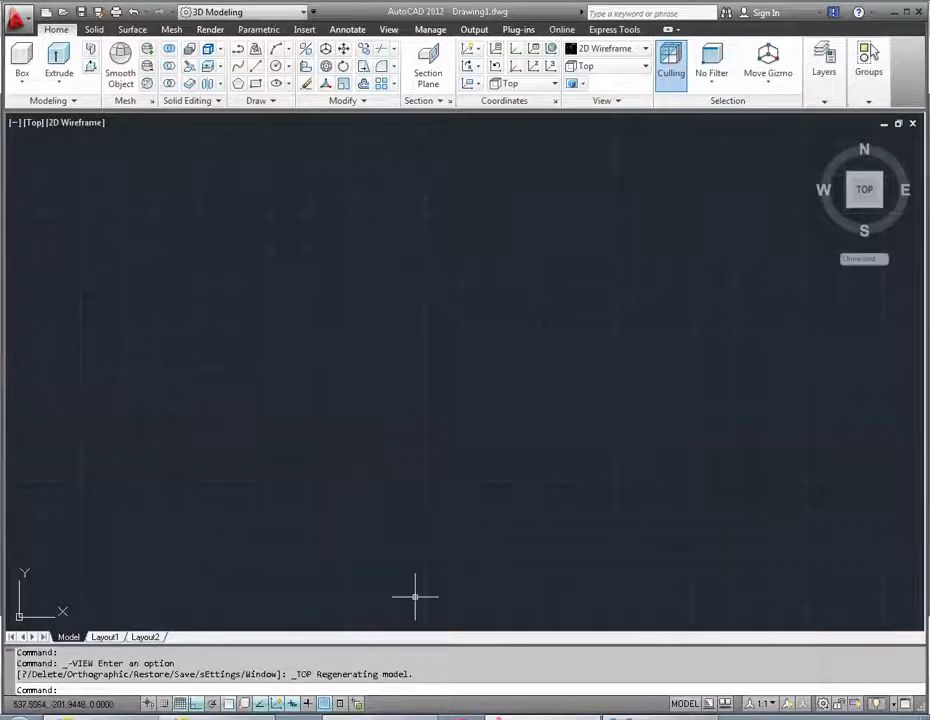
key(alt+Tab)
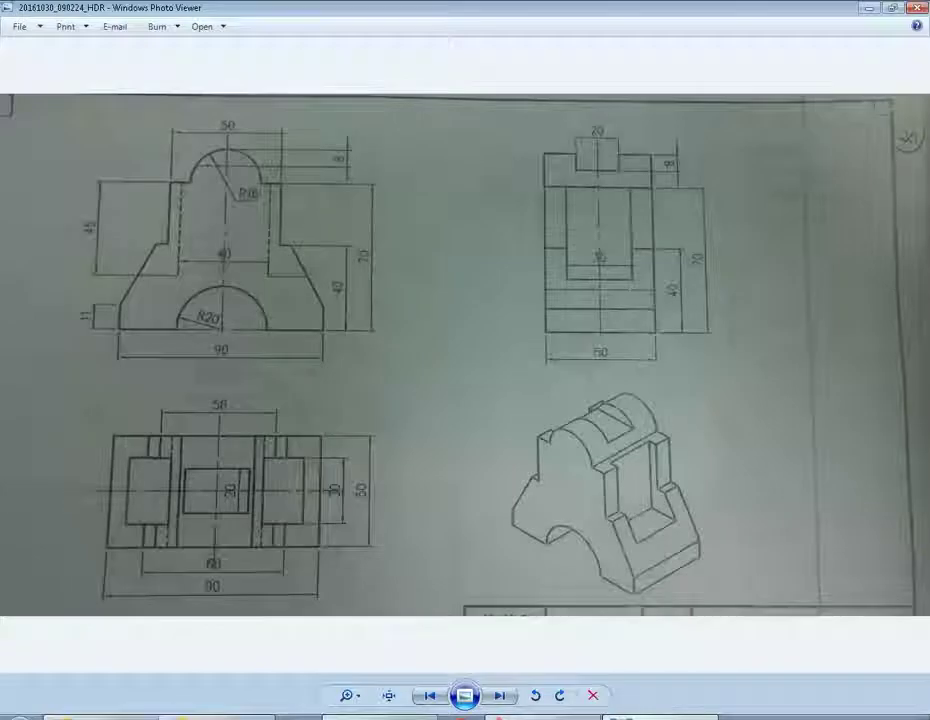
- Back in AutoCAD, draw a trial 25-unit line
key(alt+Tab)
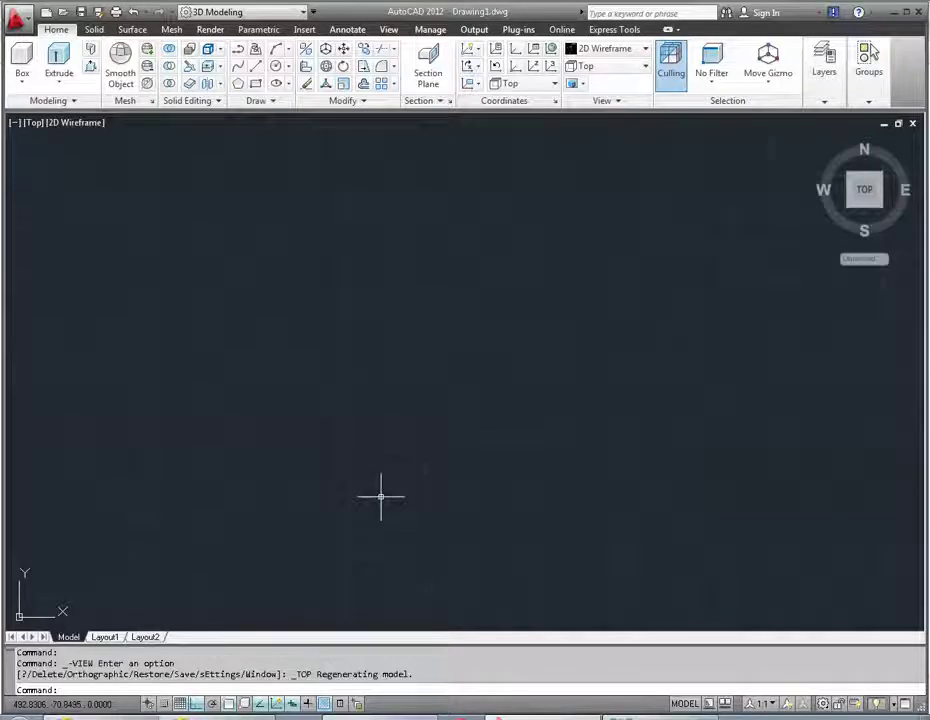
text(l)
key(Return)
text(2)
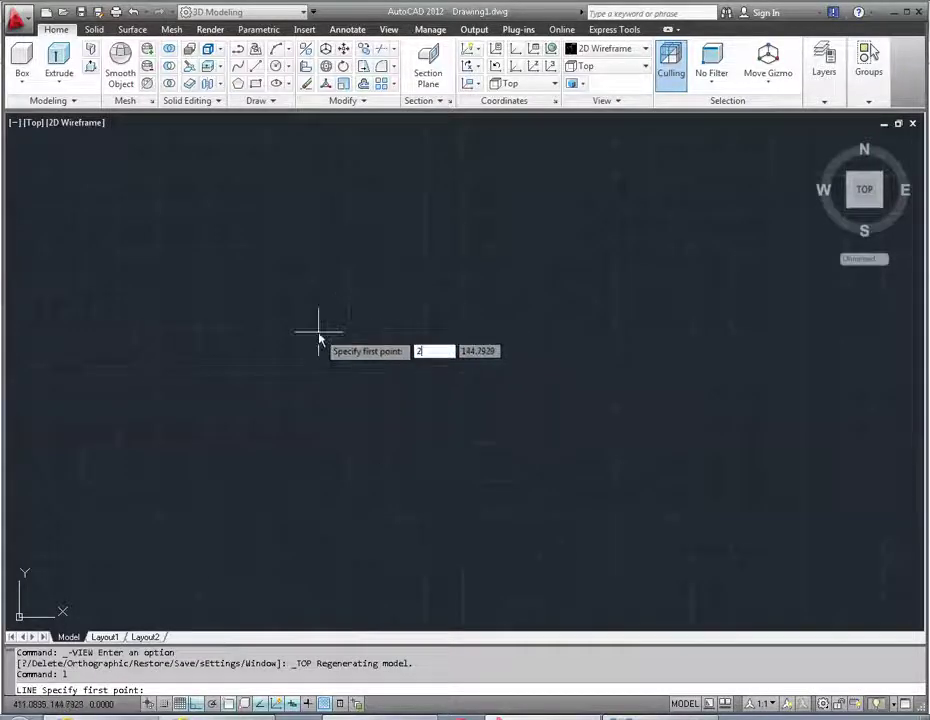
key(Escape)
click(322, 336)
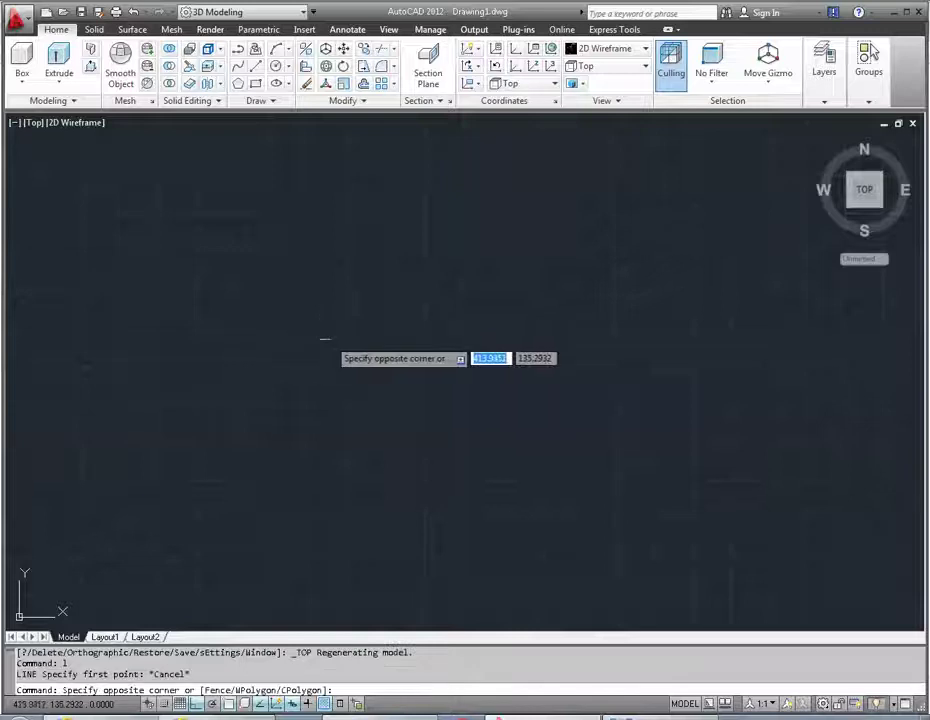
key(Escape)
text(l)
key(Return)
click(328, 336)
text(25)
key(Return)
key(Escape)
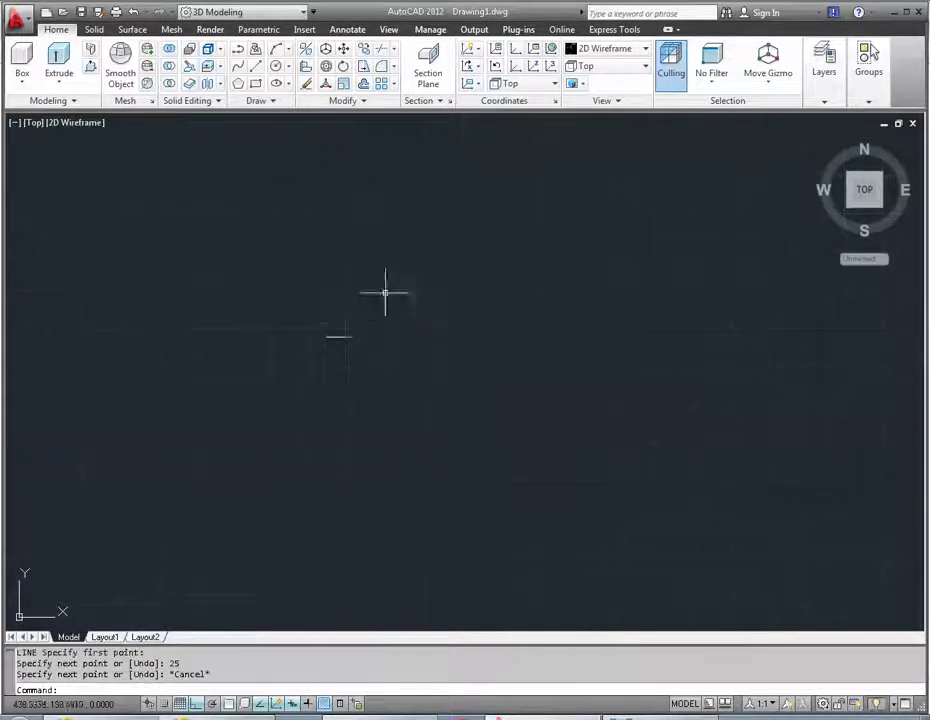
scroll(367, 317, up, 3)
- Delete the old line and start a new line from the left start point
text(c)
key(Return)
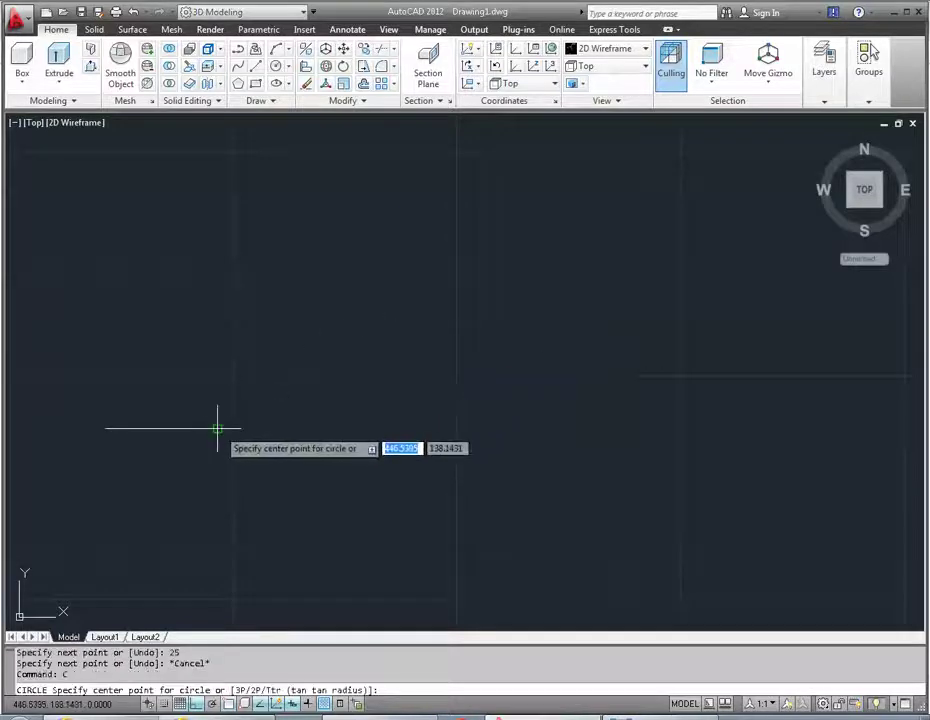
key(Escape)
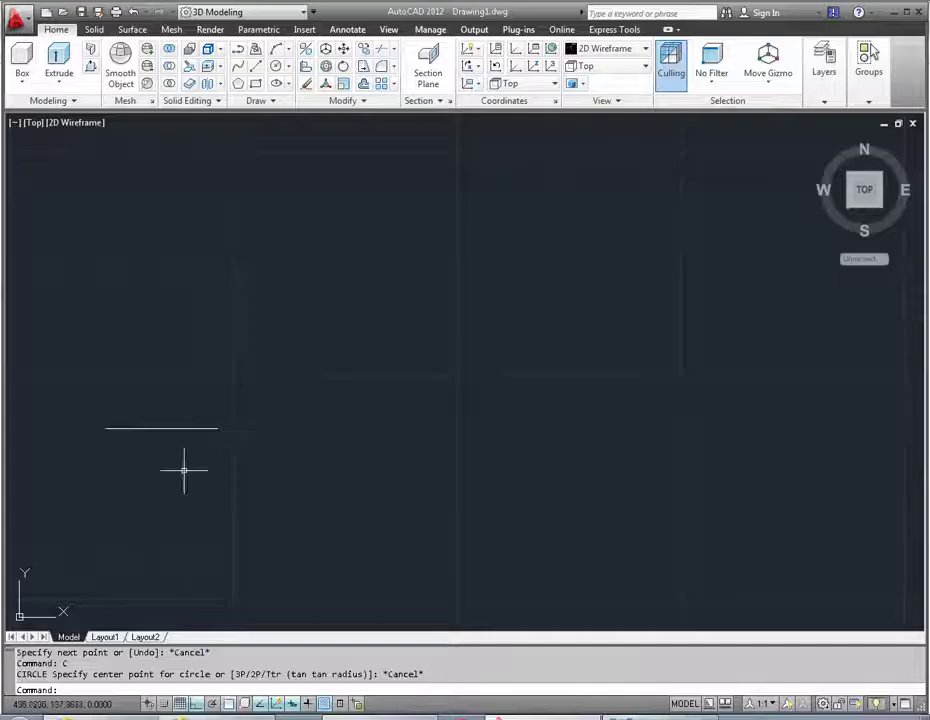
key(Delete)
text(l)
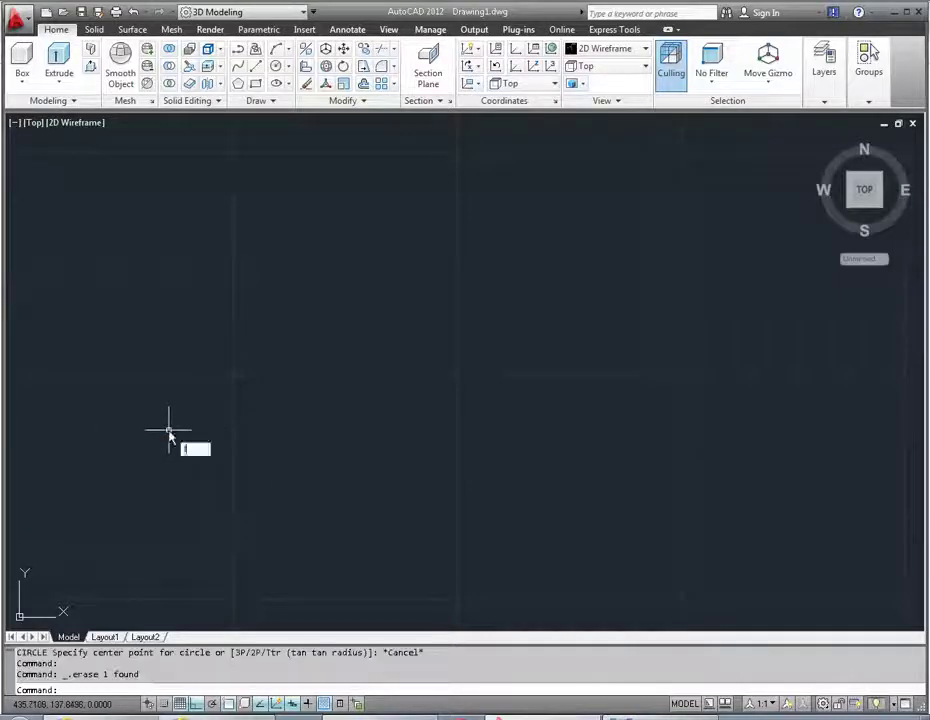
key(Return)
click(175, 396)
- Finish the horizontal base line at 90 units long
text(90)
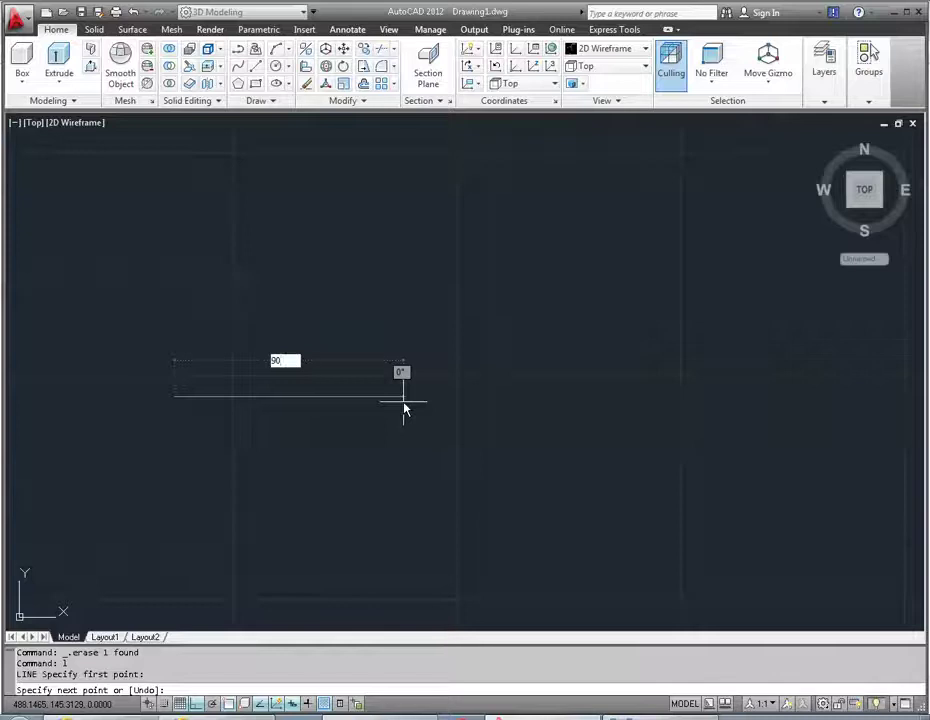
key(Return)
key(Escape)
key(alt+Tab)
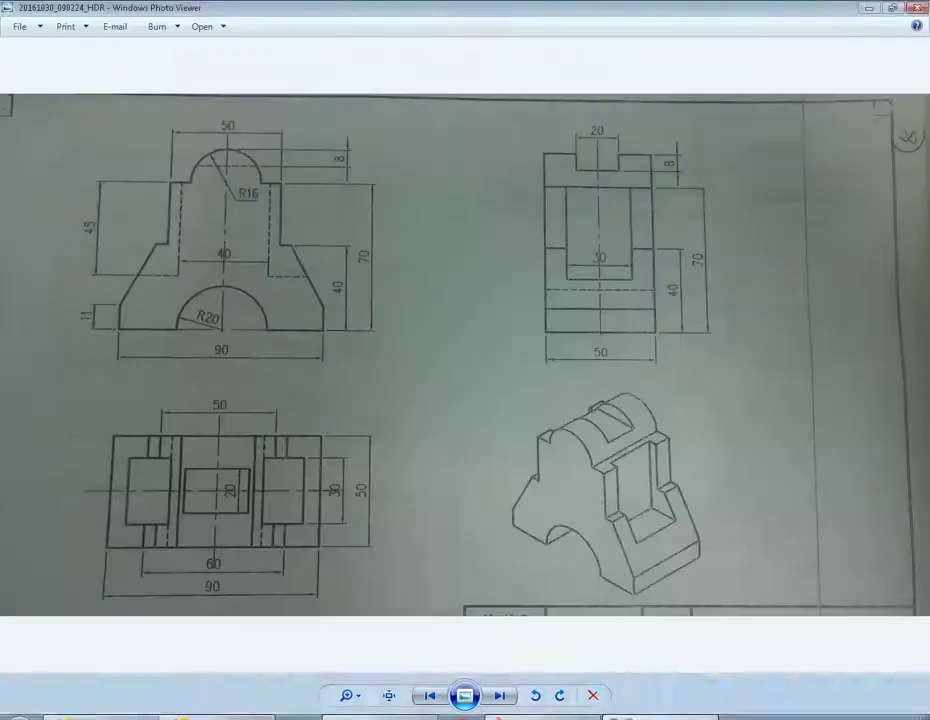
key(alt+Tab)
- Draw a radius-25 circle at the line's midpoint and trim it into a semicircular arch
text(c)
key(Return)
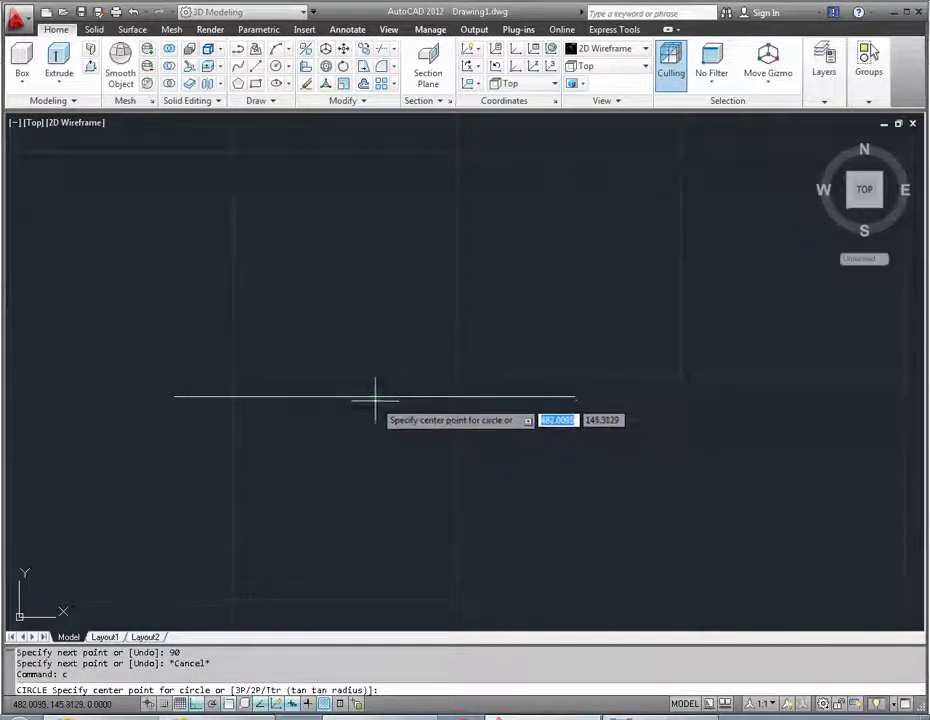
click(376, 397)
text(25)
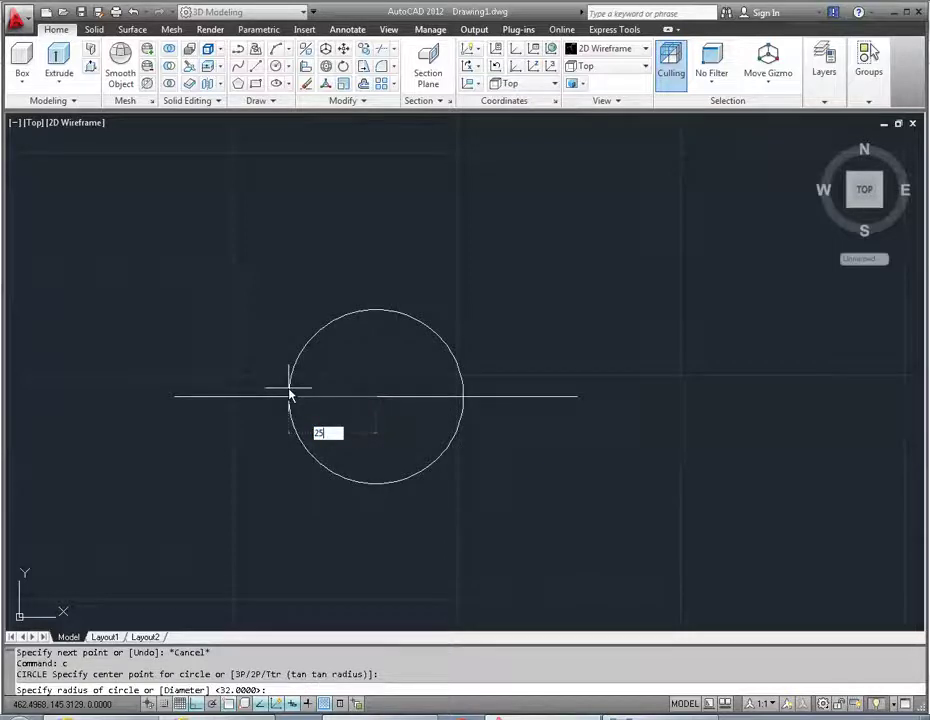
key(Return)
text(tr)
key(Return)
key(Return)
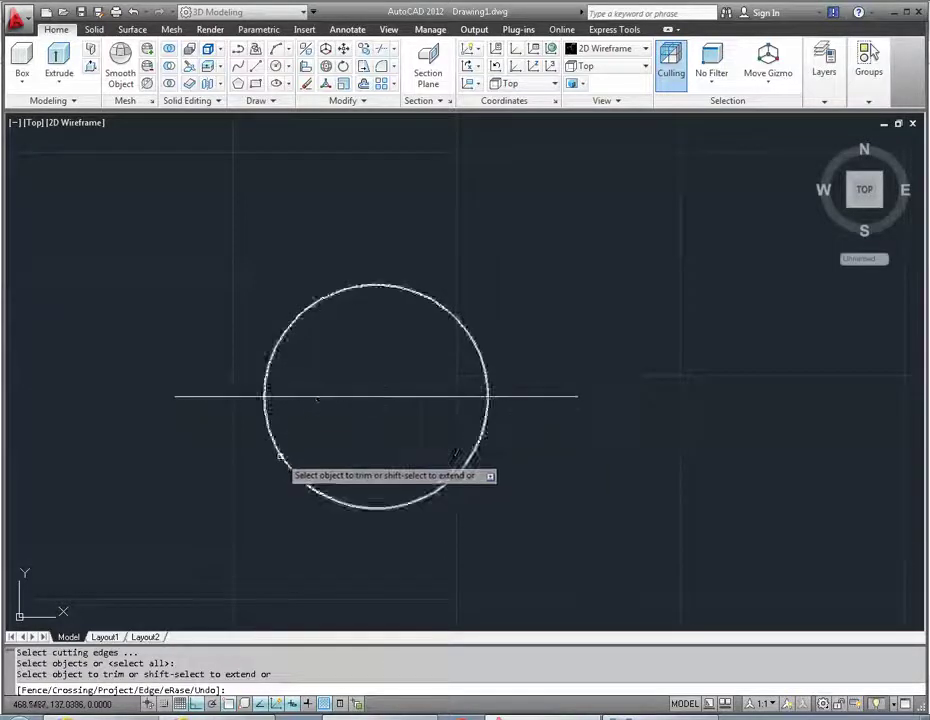
click(281, 452)
click(312, 398)
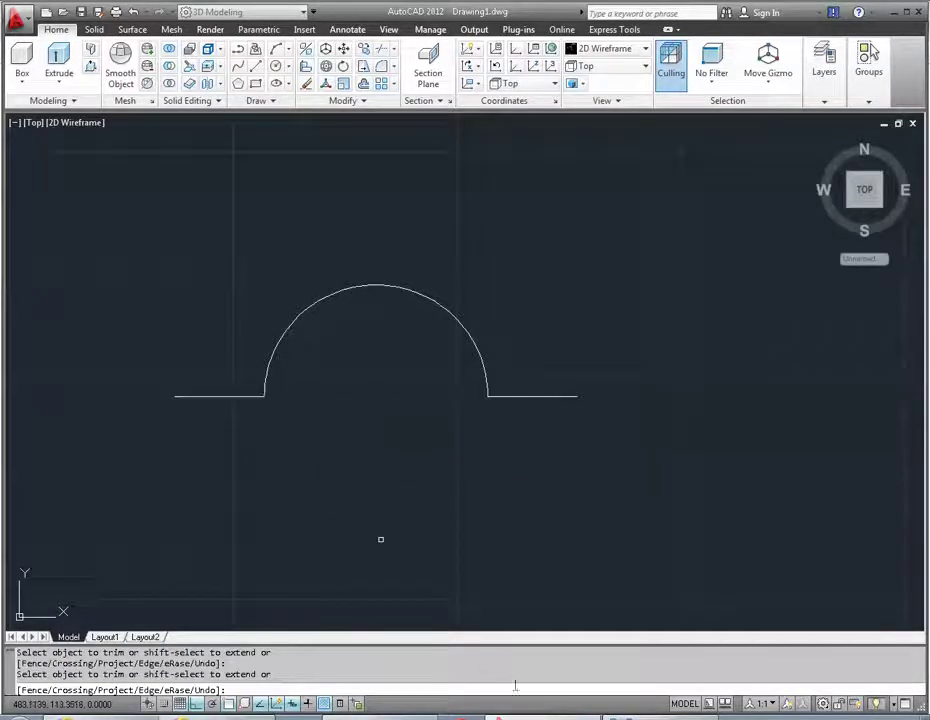
key(Escape)
key(alt+Tab)
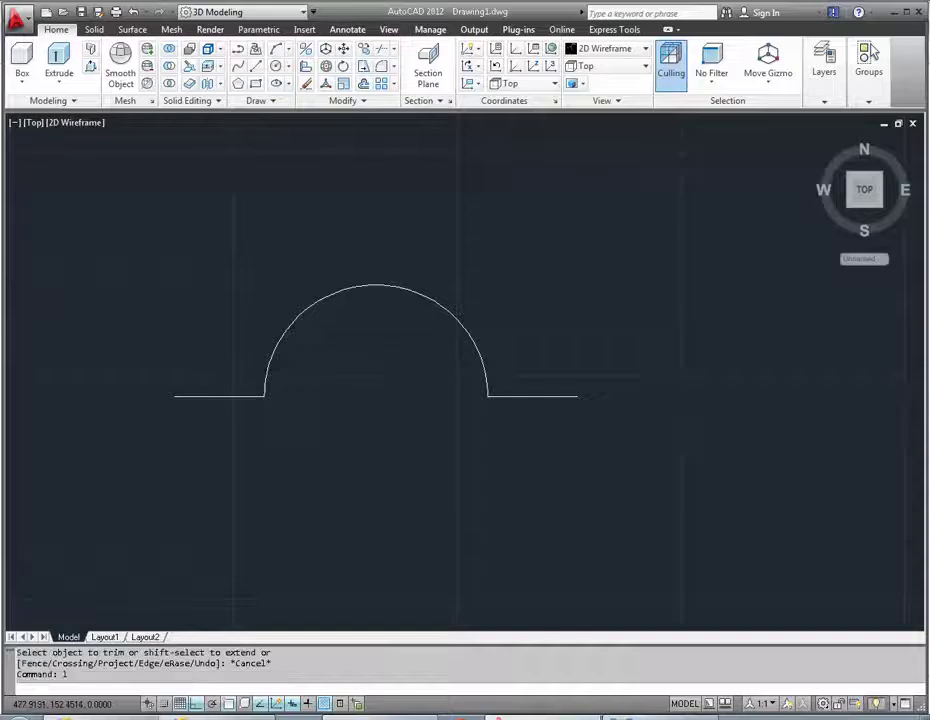
- Draw a 70-unit vertical line up from the arch's base midpoint
key(Return)
click(376, 396)
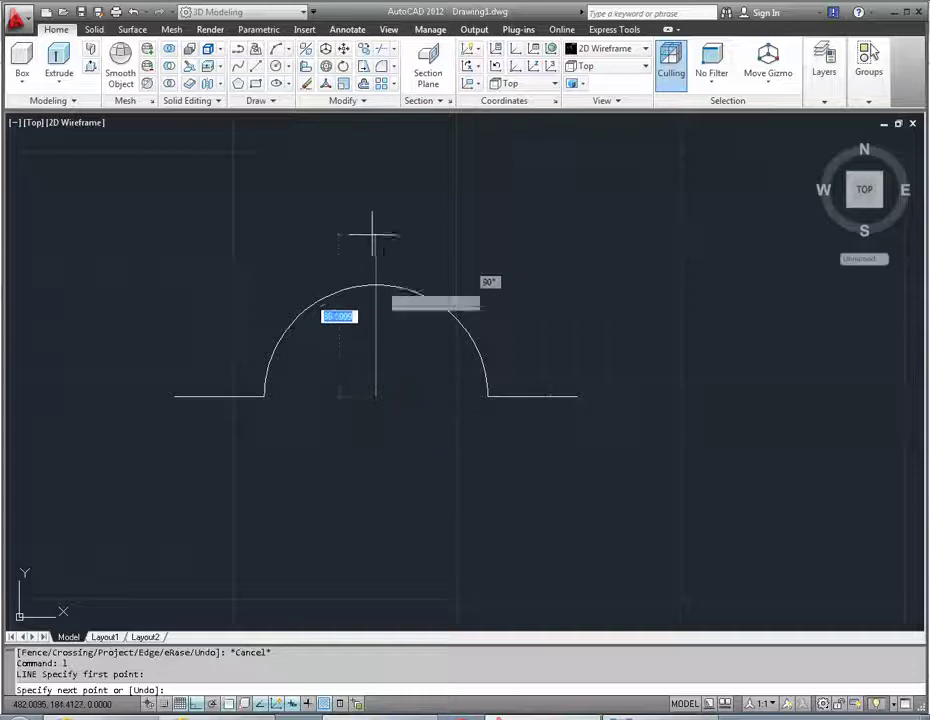
text(70)
key(Return)
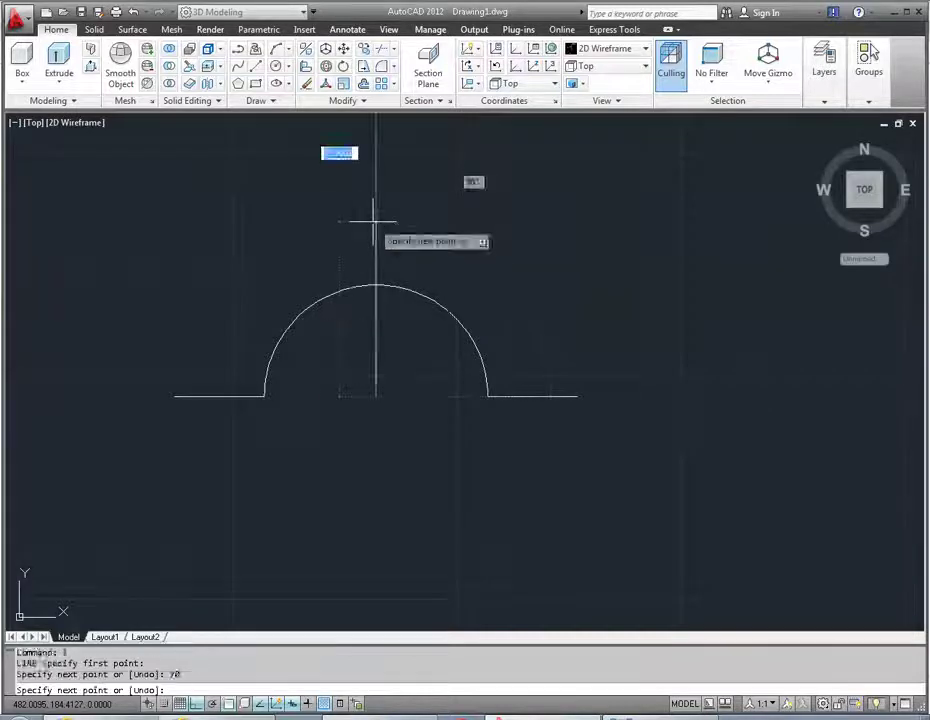
key(Escape)
scroll(392, 291, down, 3)
key(alt+Tab)
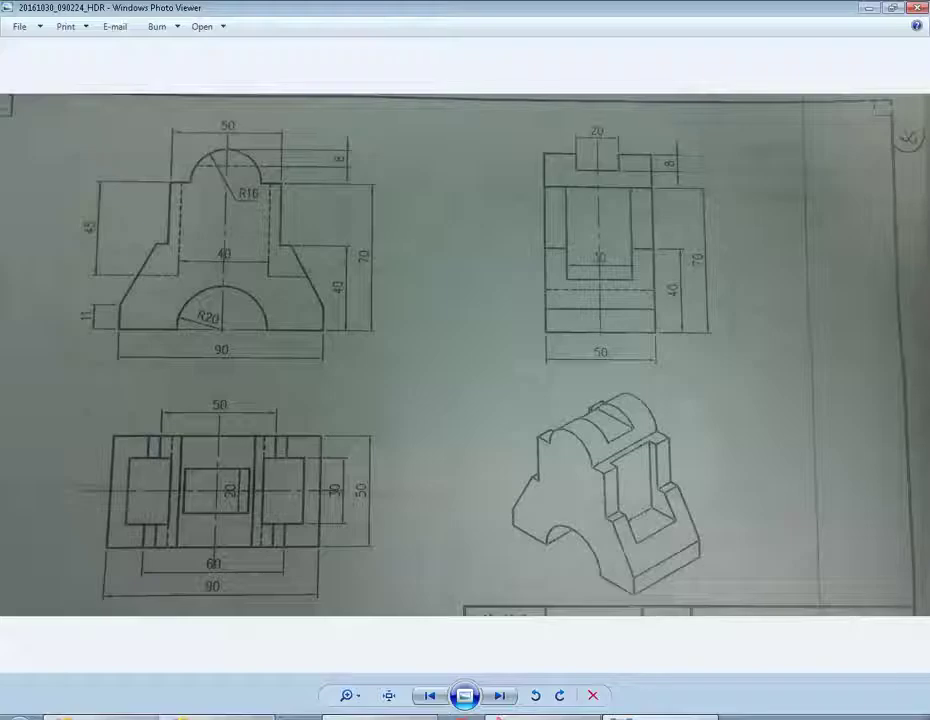
key(alt+Tab)
- Add a radius-16 circle centred at the top of the vertical line
text(c)
key(Return)
click(386, 209)
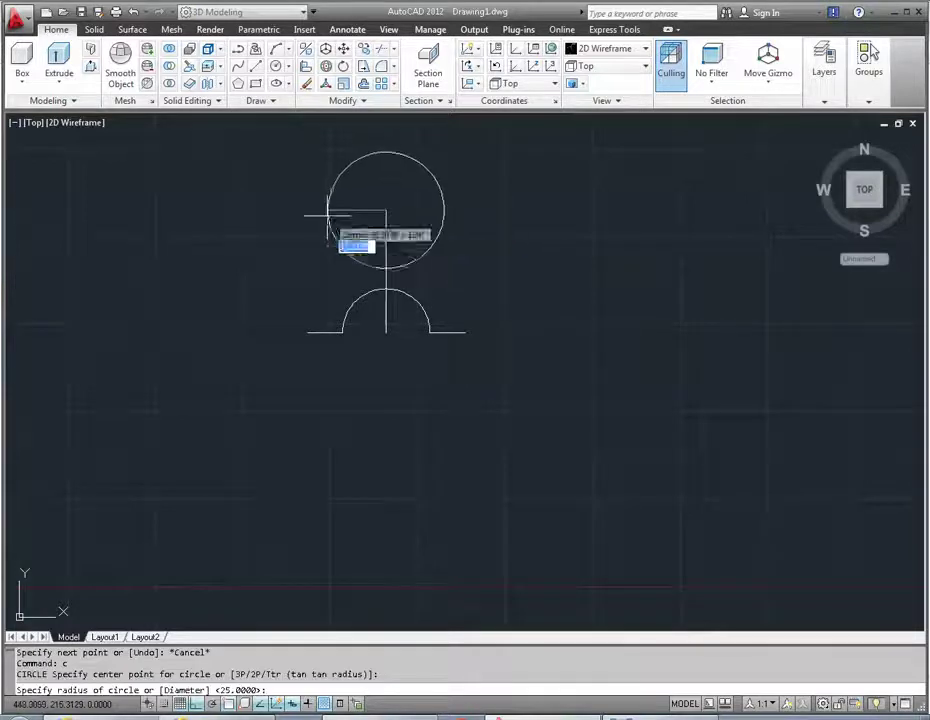
text(16)
key(Return)
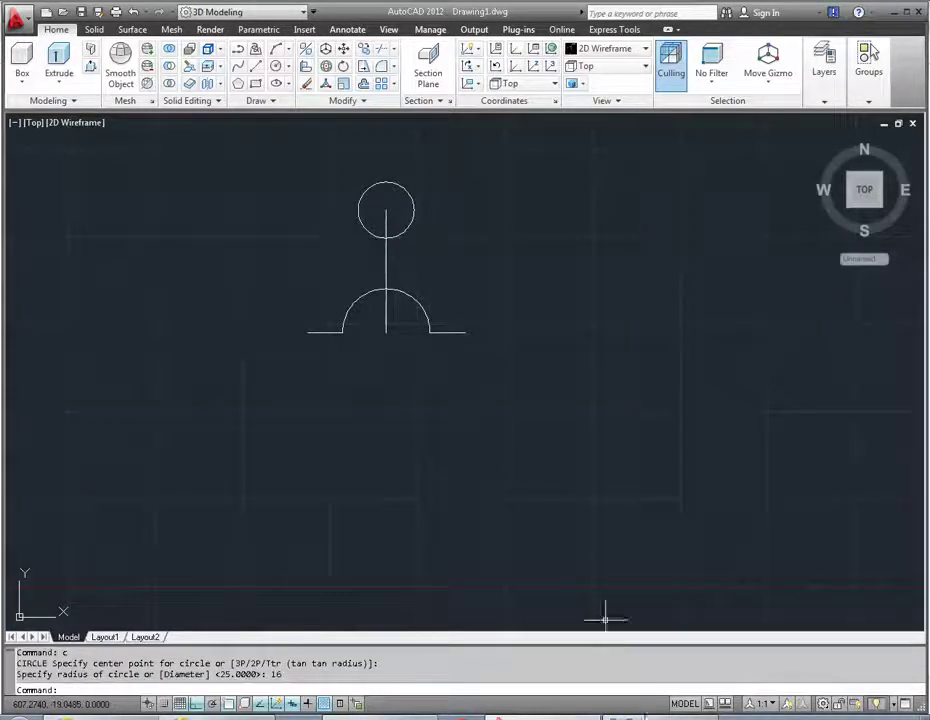
click(645, 712)
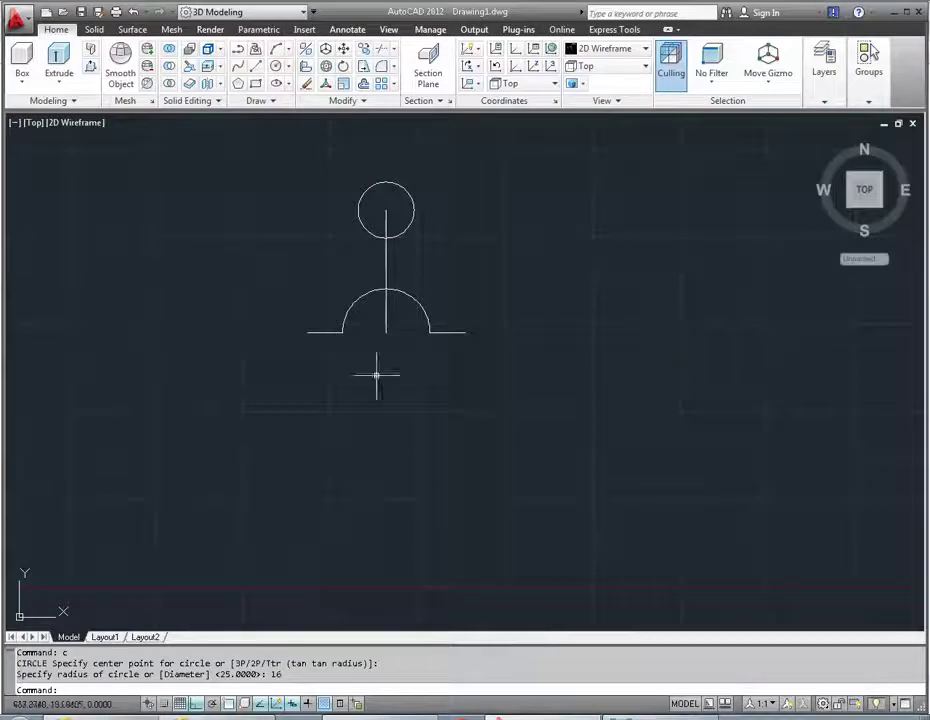
- Draw a 25-unit horizontal line to the right from the circle centre
text(l)
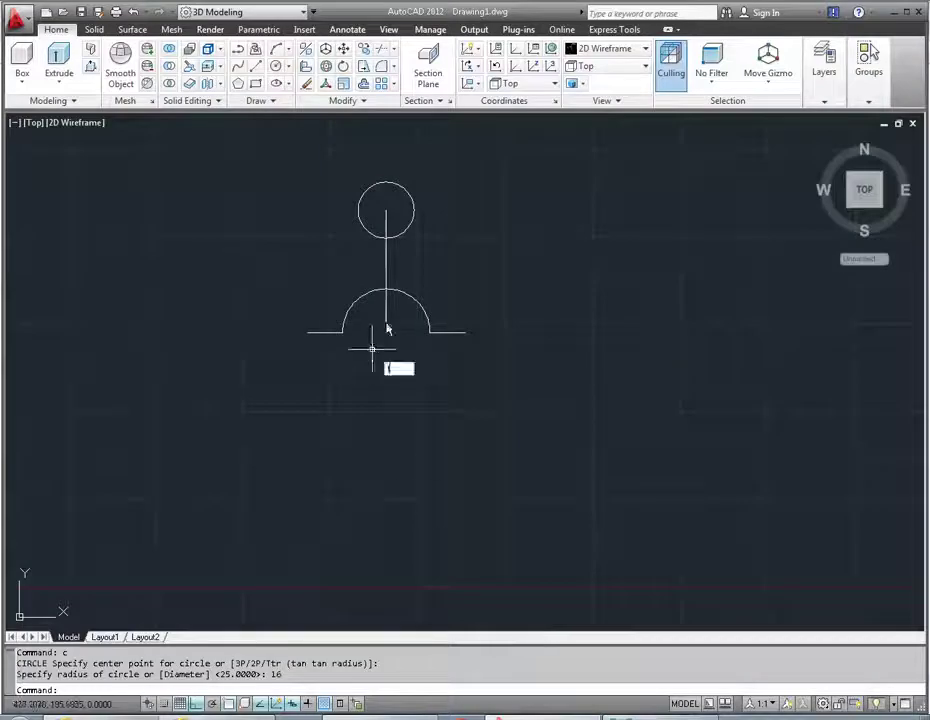
key(Return)
click(386, 210)
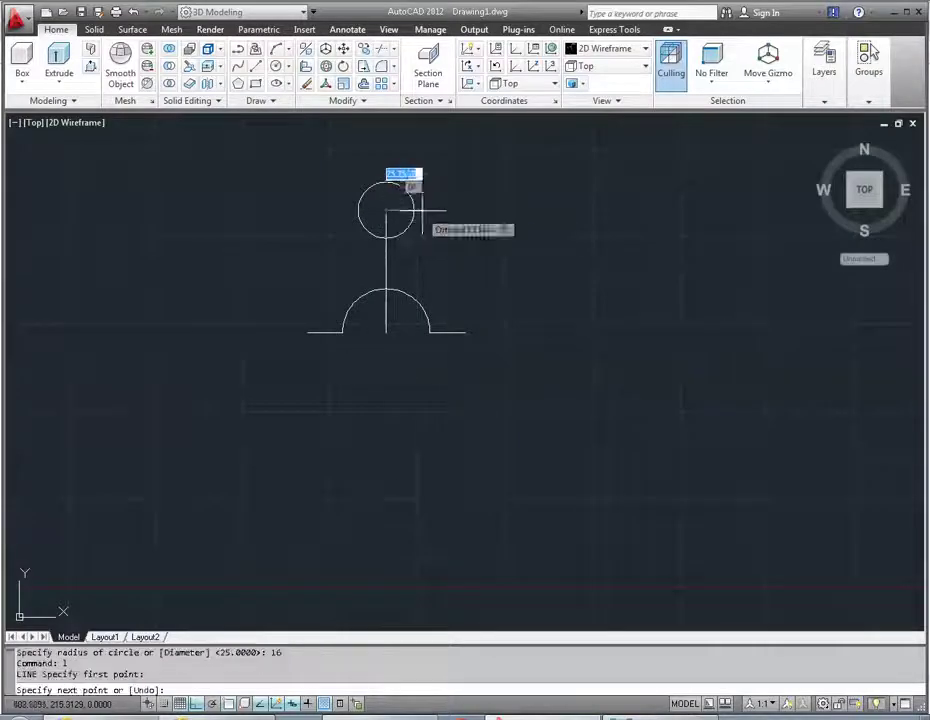
scroll(428, 210, up, 2)
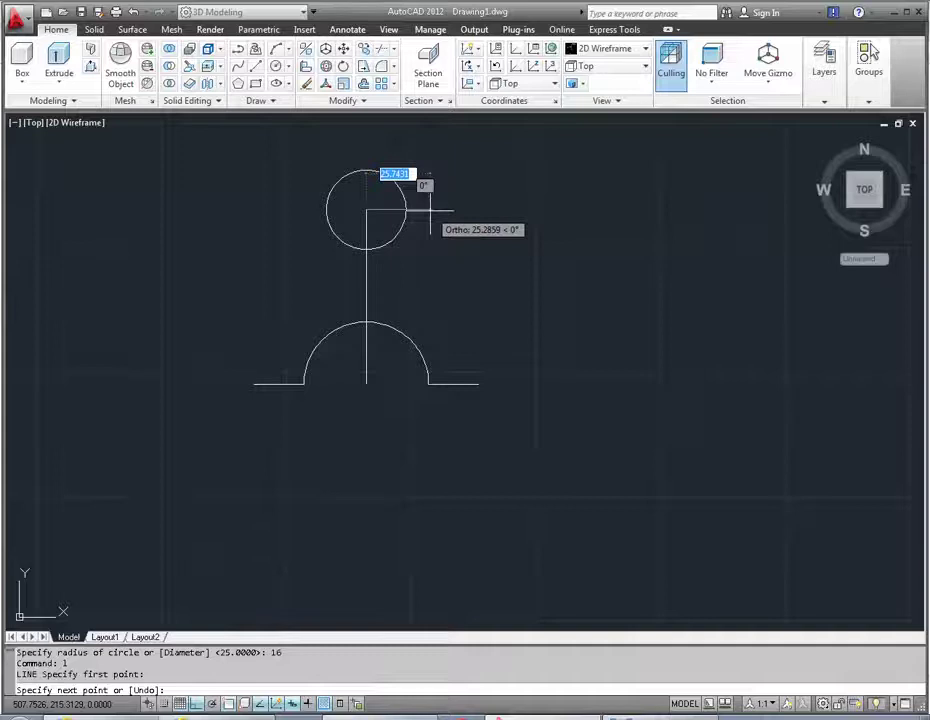
key(Escape)
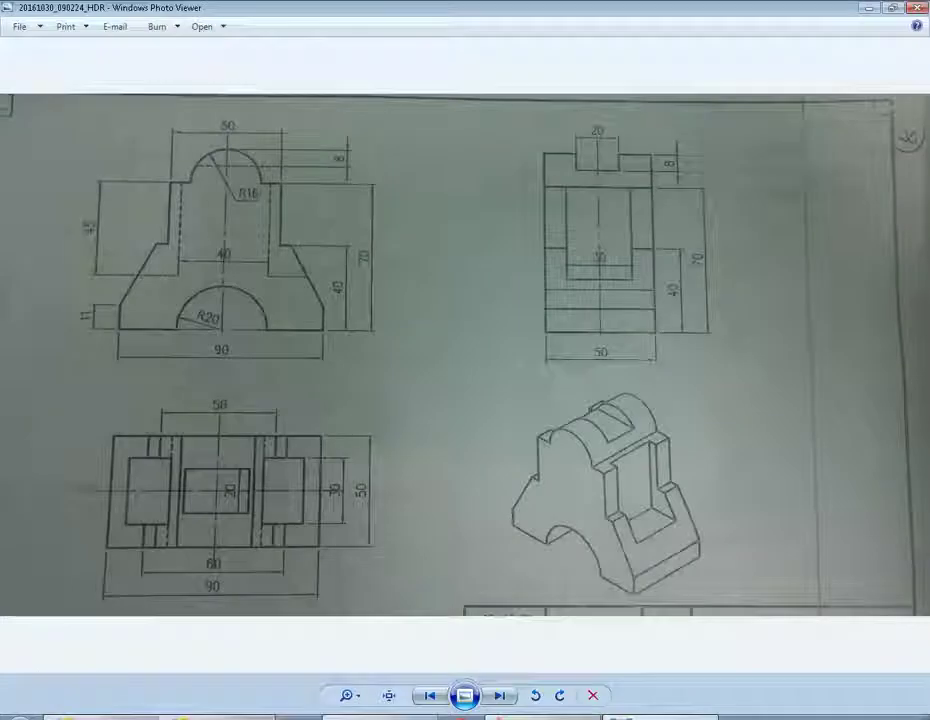
text(l)
key(Return)
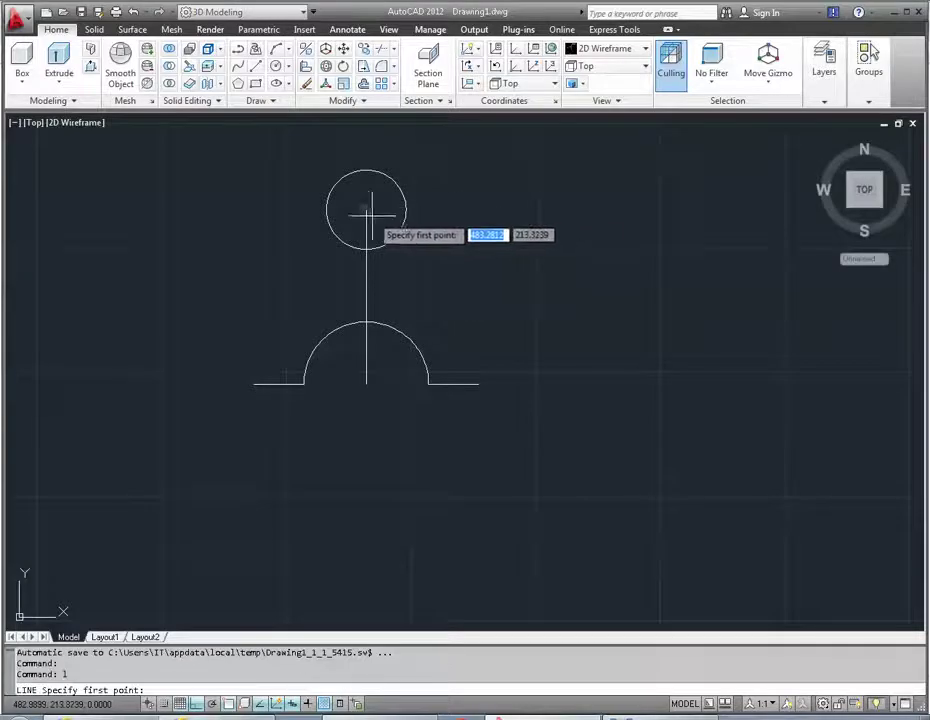
click(368, 209)
text(25)
key(Return)
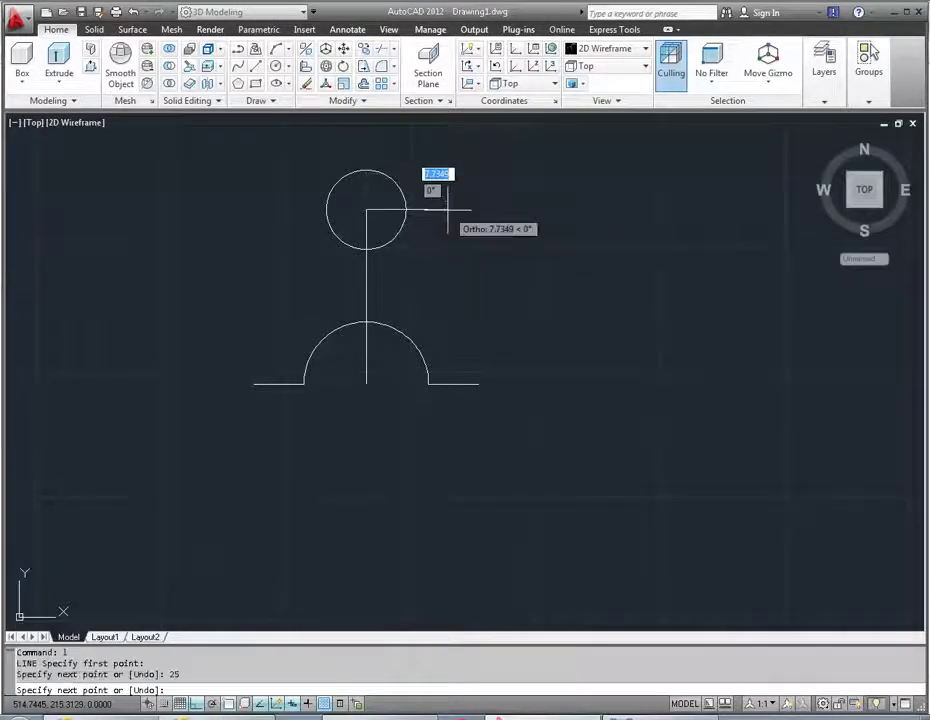
key(Escape)
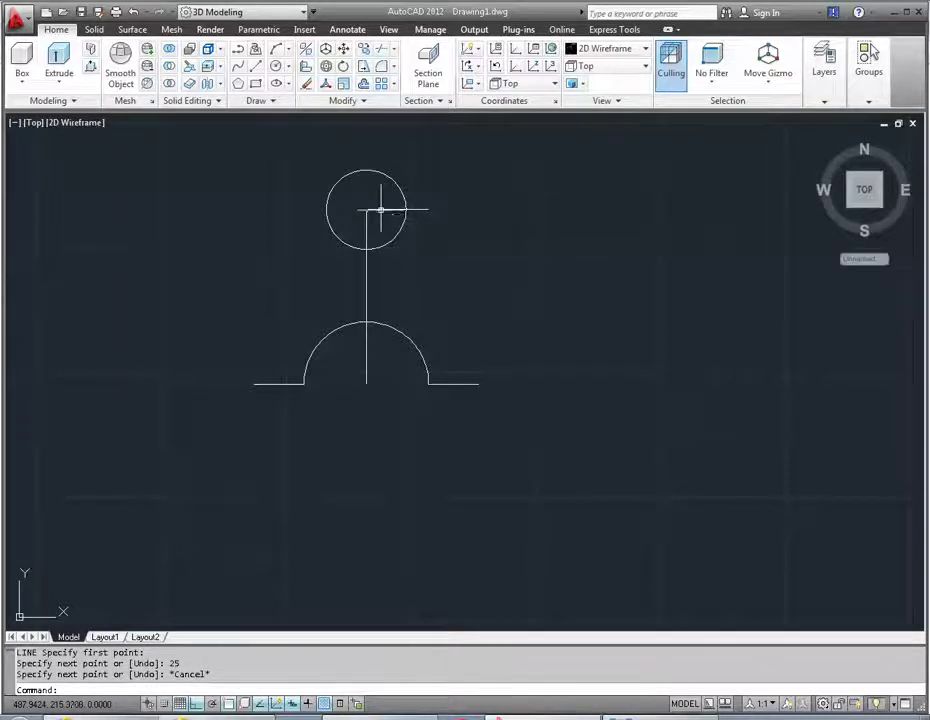
- Trim away the part of that line inside the circle, leaving a short stub
click(378, 209)
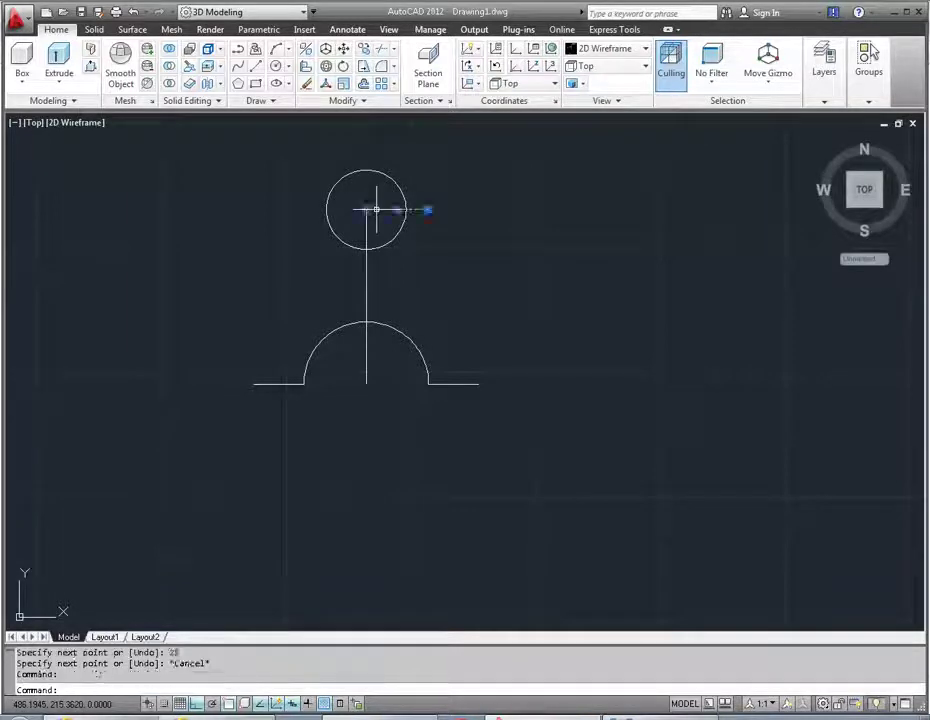
key(Escape)
key(Return)
key(Return)
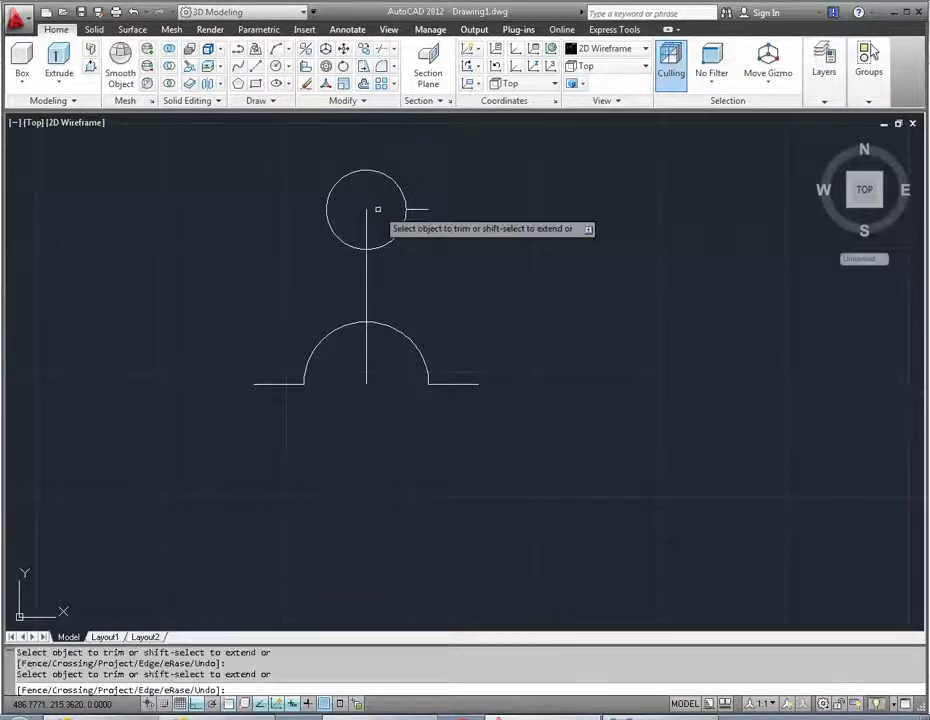
click(366, 220)
key(Escape)
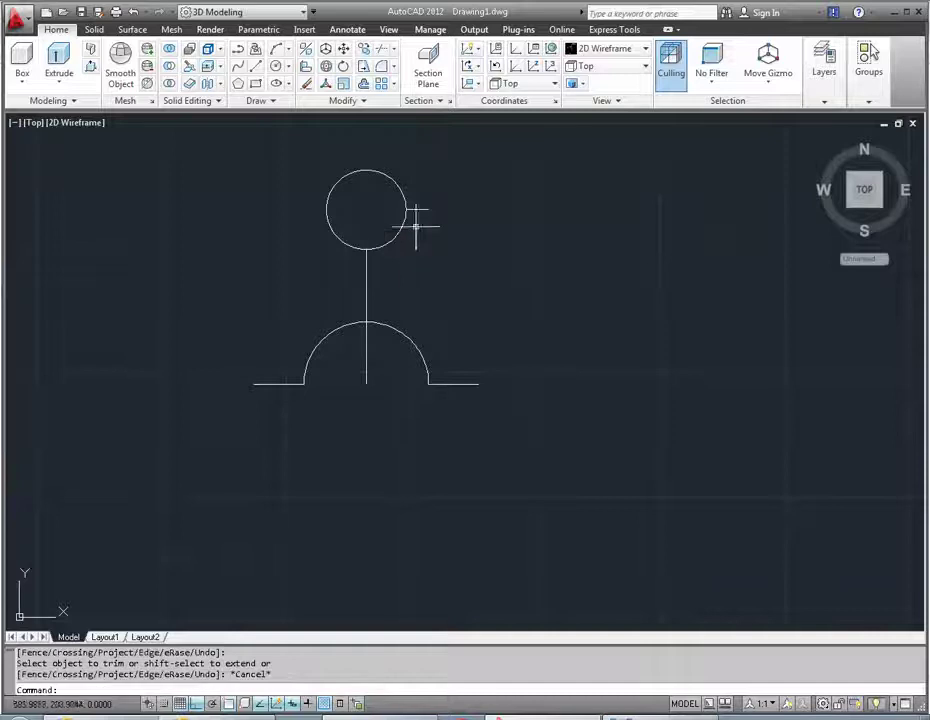
- Mirror the right stub about the vertical centre line to the circle's left side
text(M)
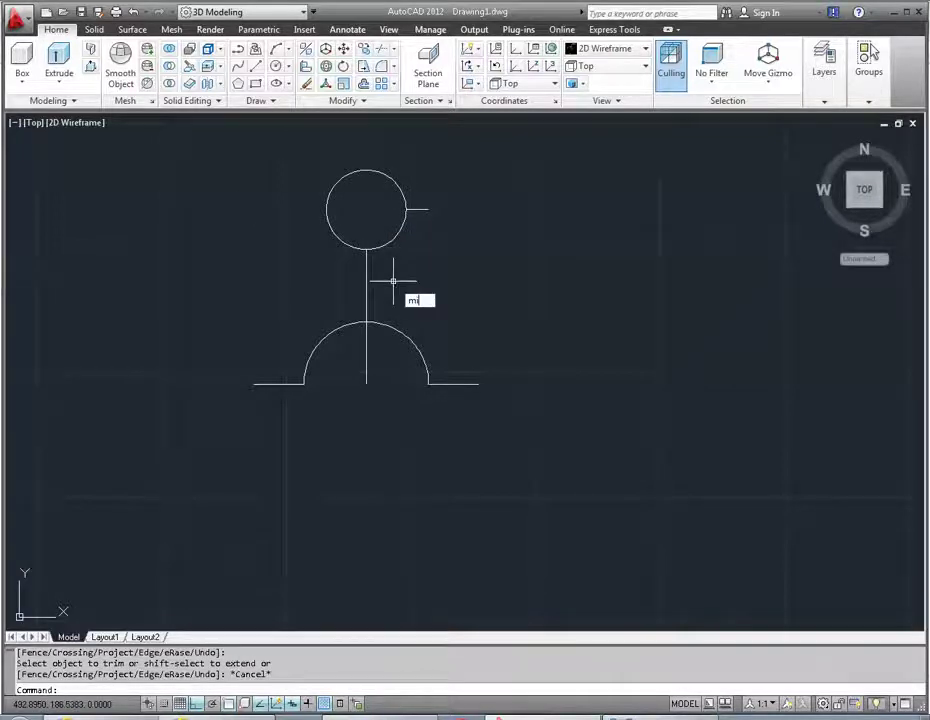
text(I)
key(Return)
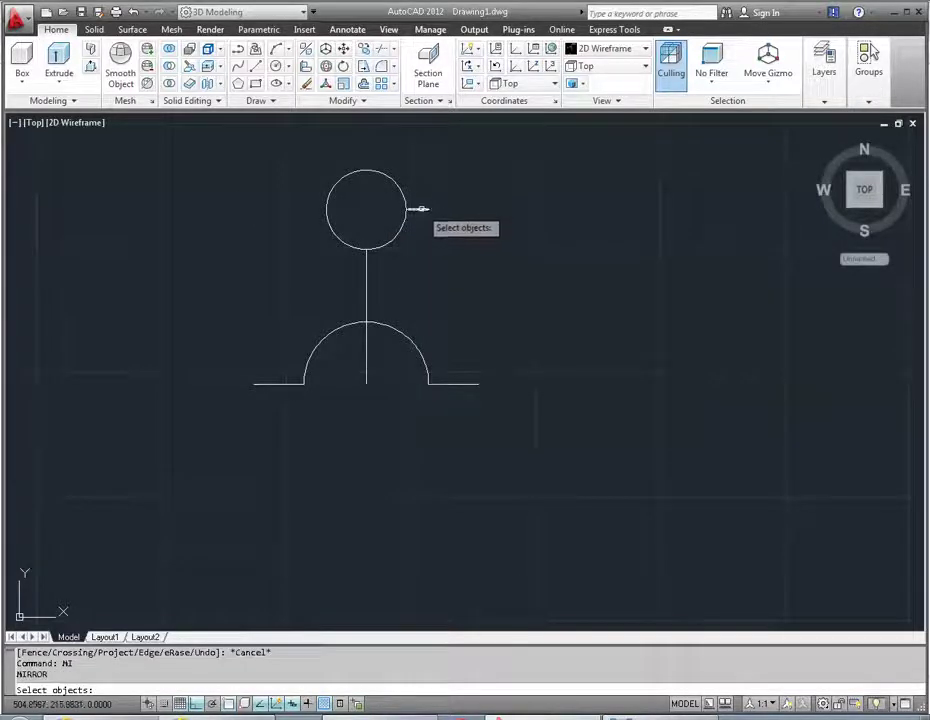
click(416, 210)
key(Return)
click(366, 248)
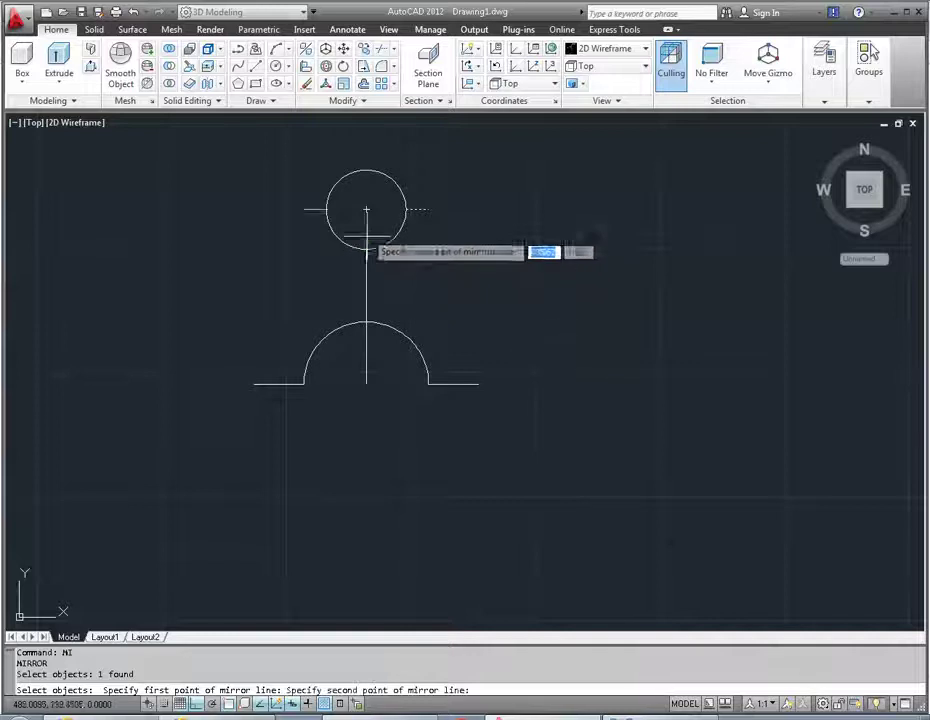
click(366, 210)
key(Return)
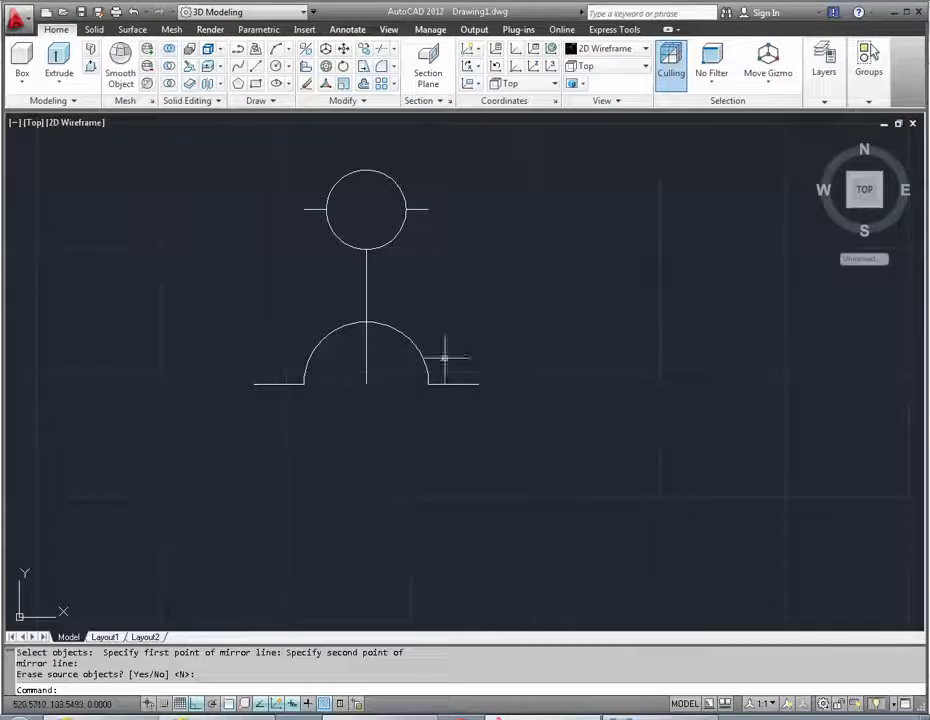
- Draw a 30-unit line straight down from the right stub's end
key(l)
key(Return)
click(424, 210)
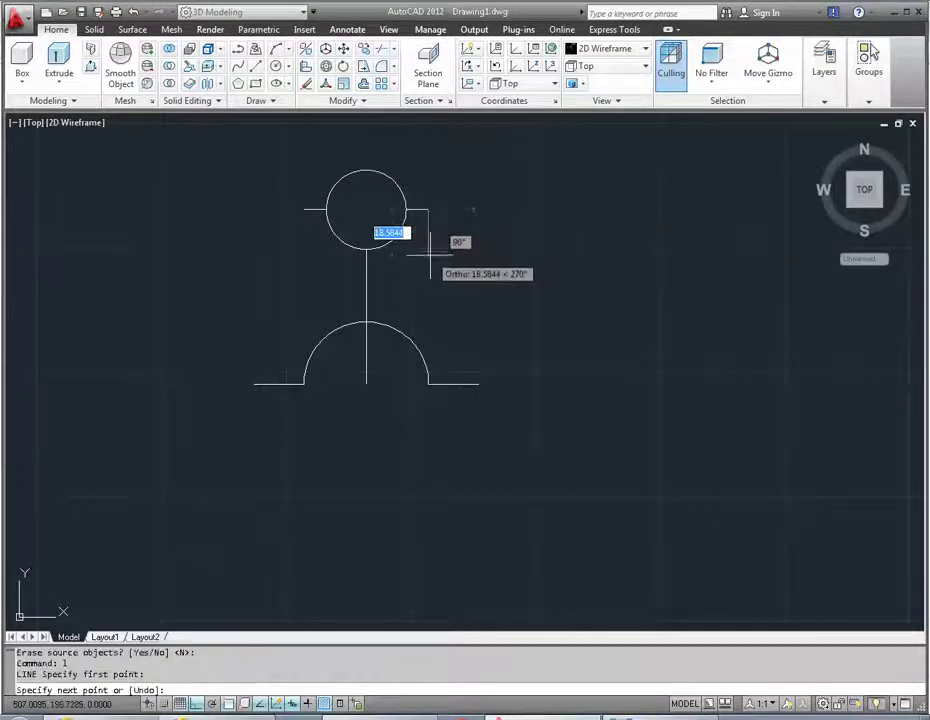
text(30)
key(Return)
key(Escape)
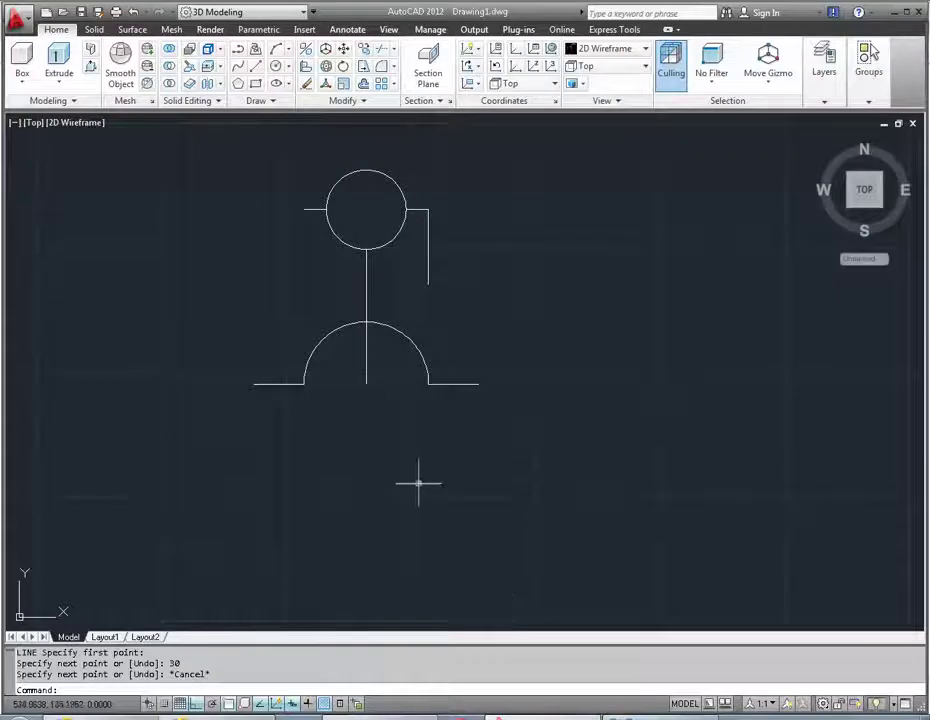
- Draw an 11-unit vertical line up from the base line's right end
text(l)
key(Return)
click(478, 383)
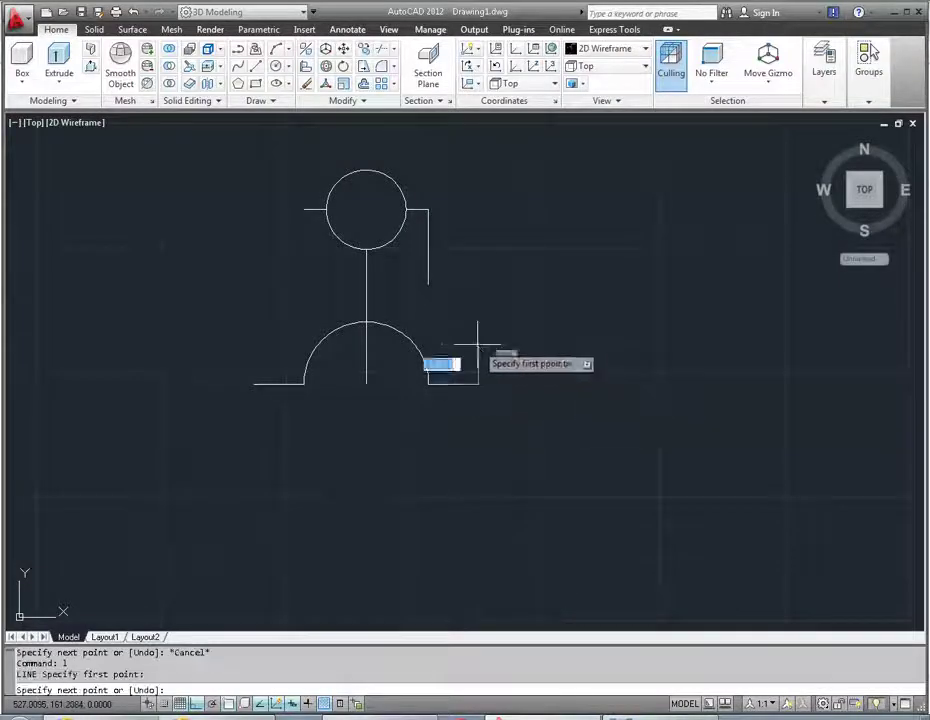
text(11)
key(Return)
key(Escape)
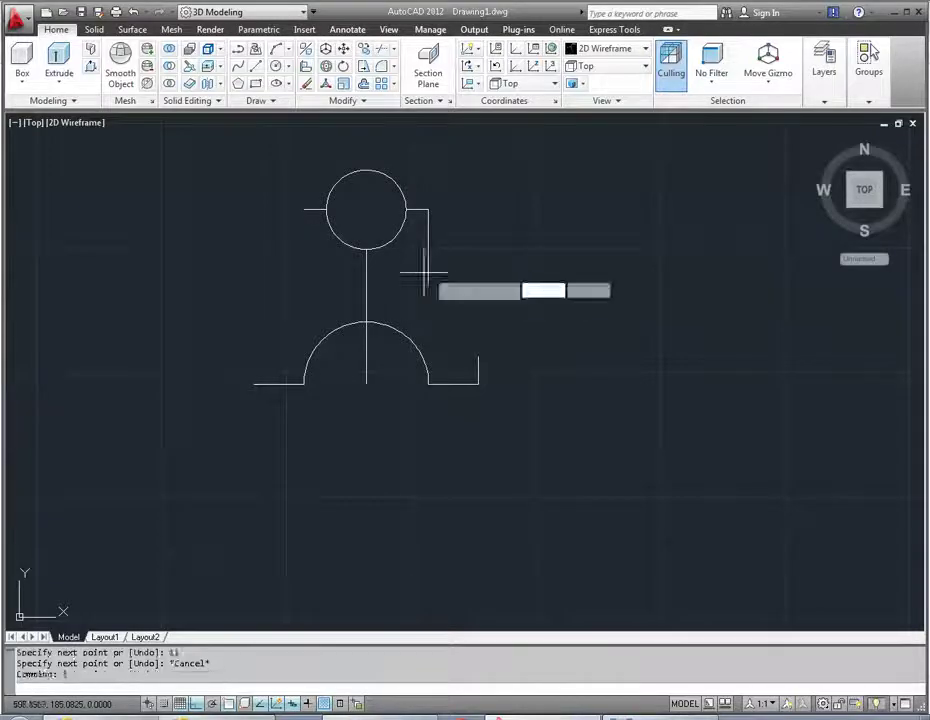
- Add the 5-unit vertical step and the slanted side down toward the base
text(l)
key(Return)
click(428, 248)
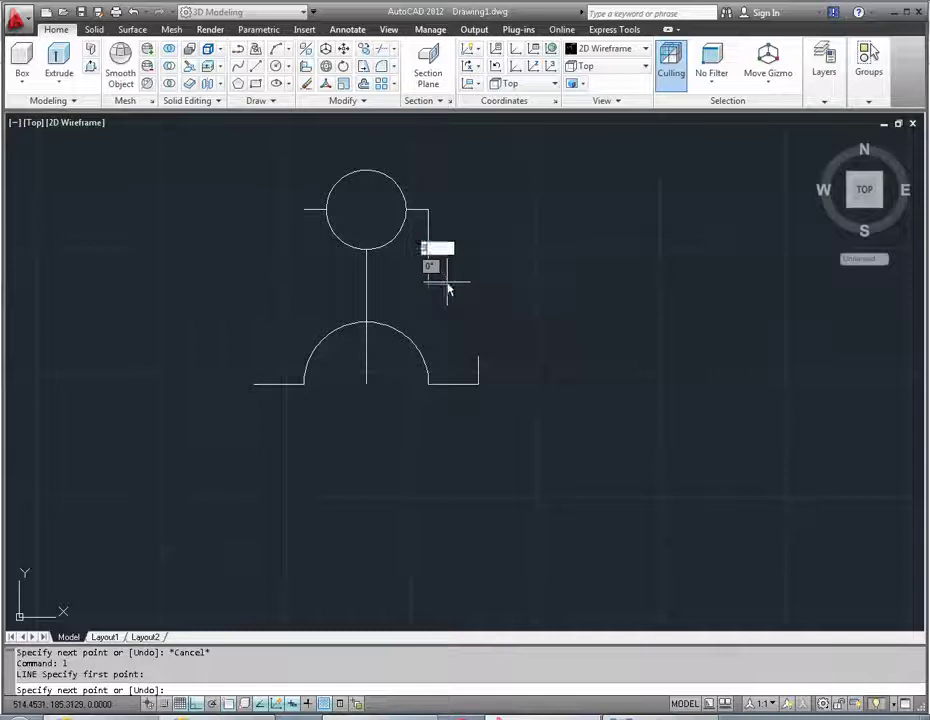
text(5)
key(Return)
click(441, 290)
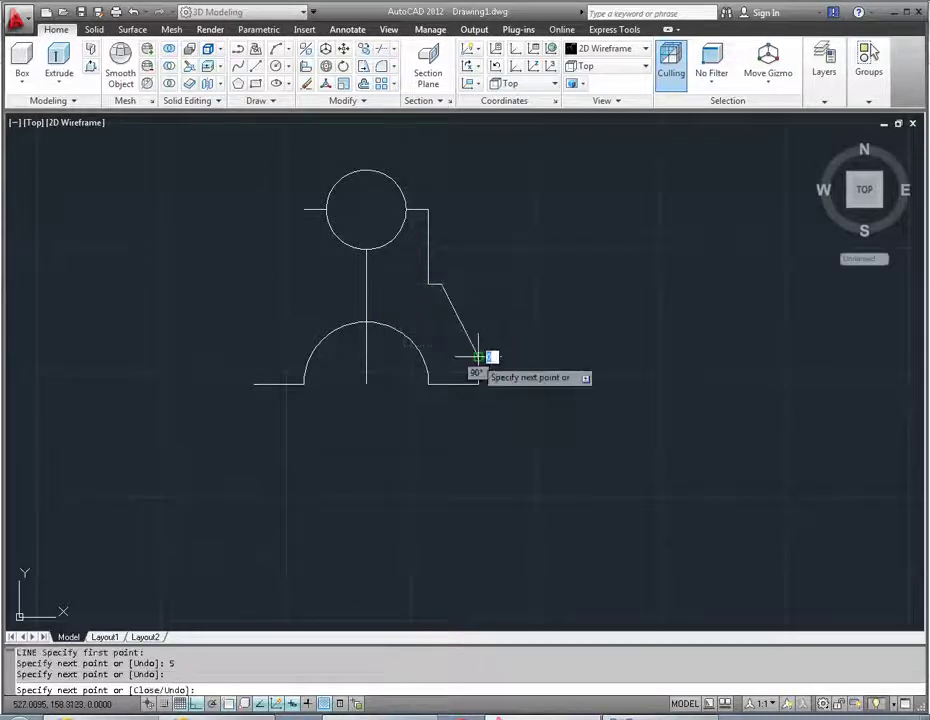
key(Escape)
text(mi)
key(Return)
- Mirror the right-half outline lines about the centre line to form the left half
click(428, 266)
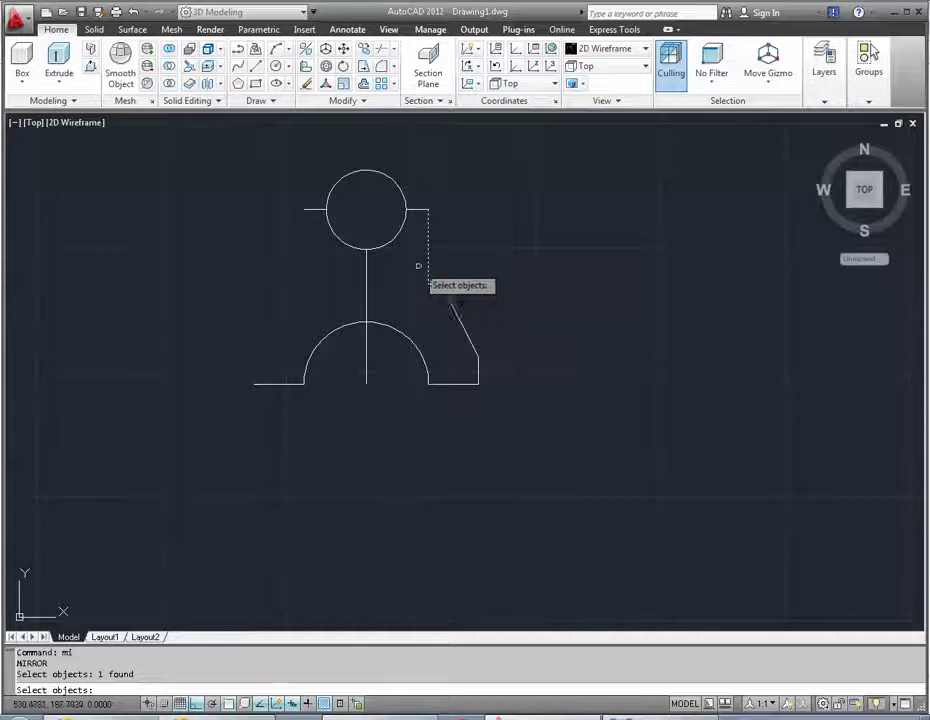
click(422, 266)
click(489, 333)
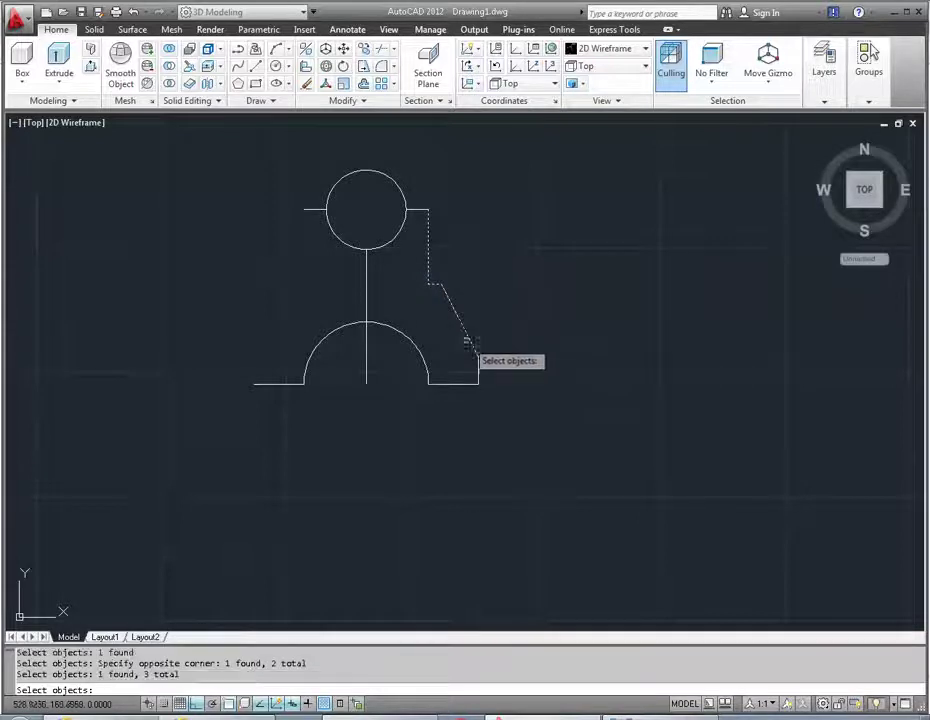
click(478, 376)
key(Return)
click(366, 250)
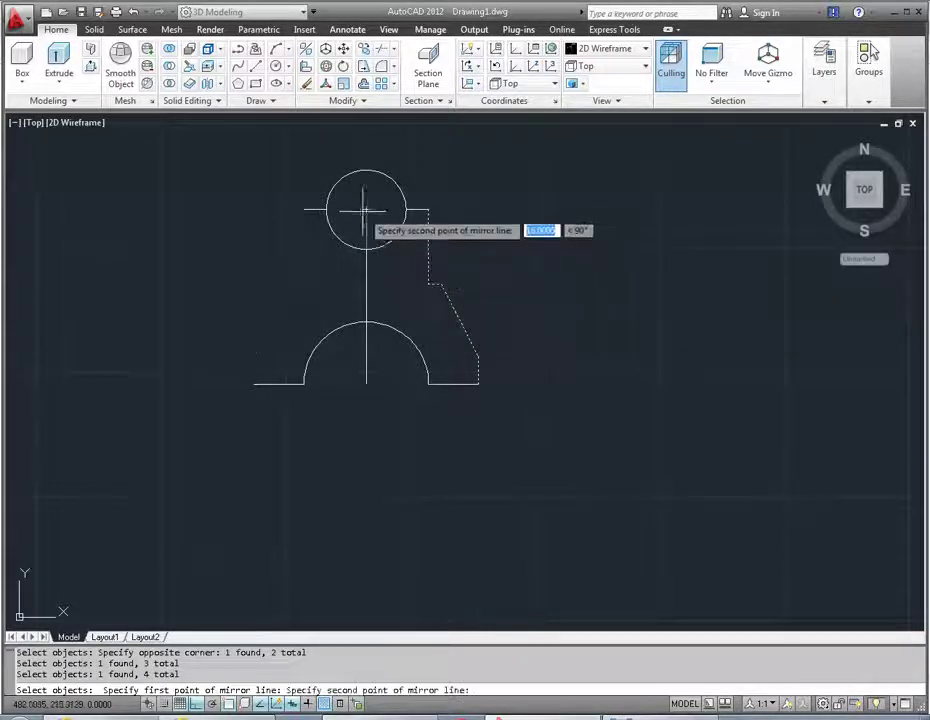
click(365, 205)
key(Return)
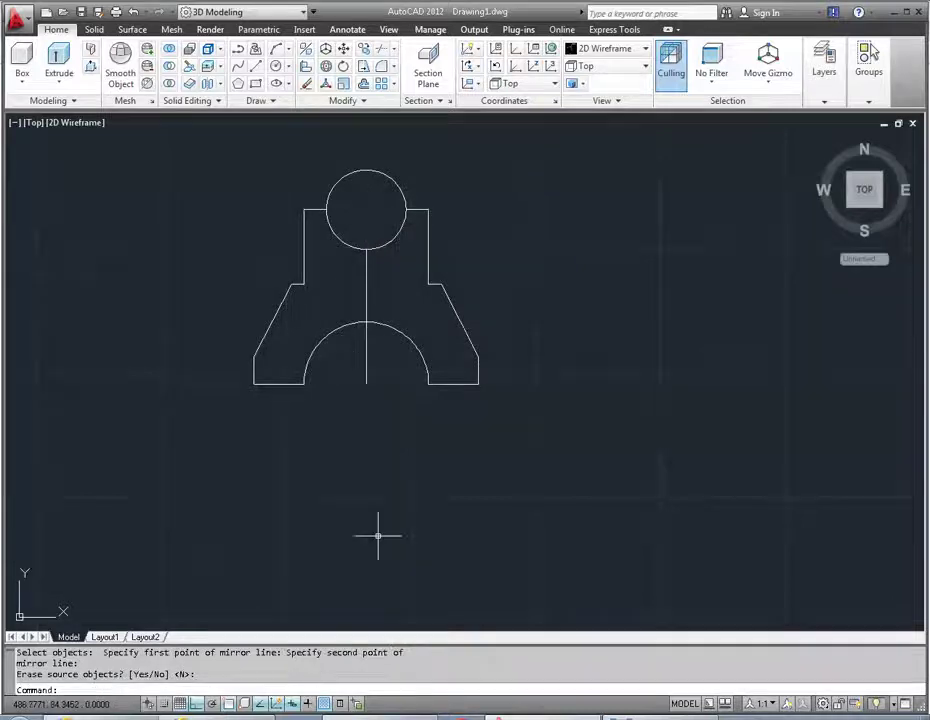
- Delete the vertical centre line and trim away the circle's lower arc
key(Escape)
click(366, 380)
key(Delete)
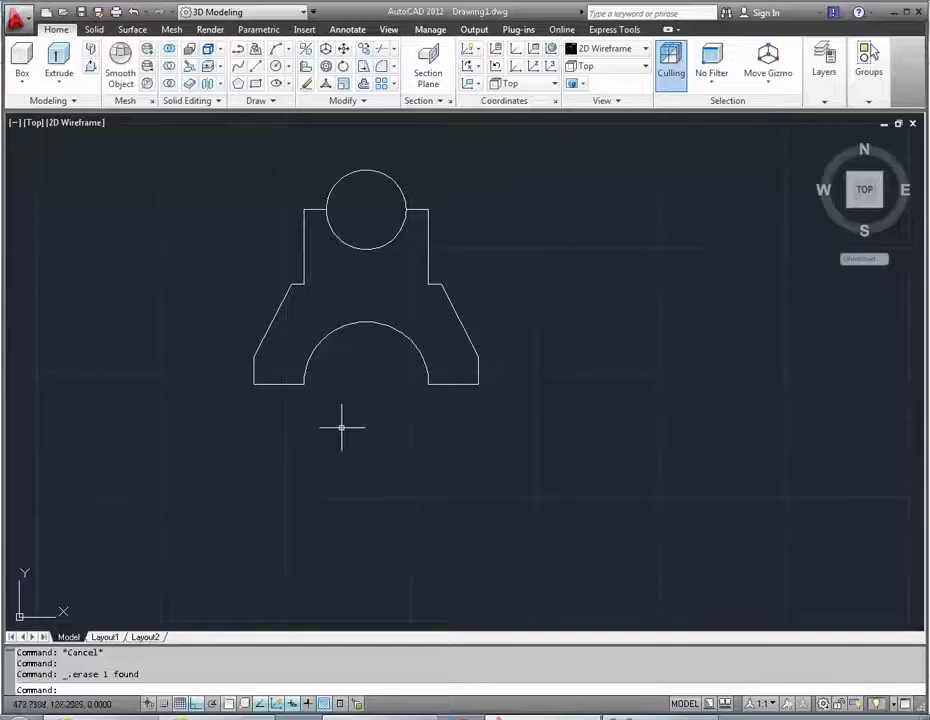
text(tr)
key(Return)
key(Return)
click(353, 246)
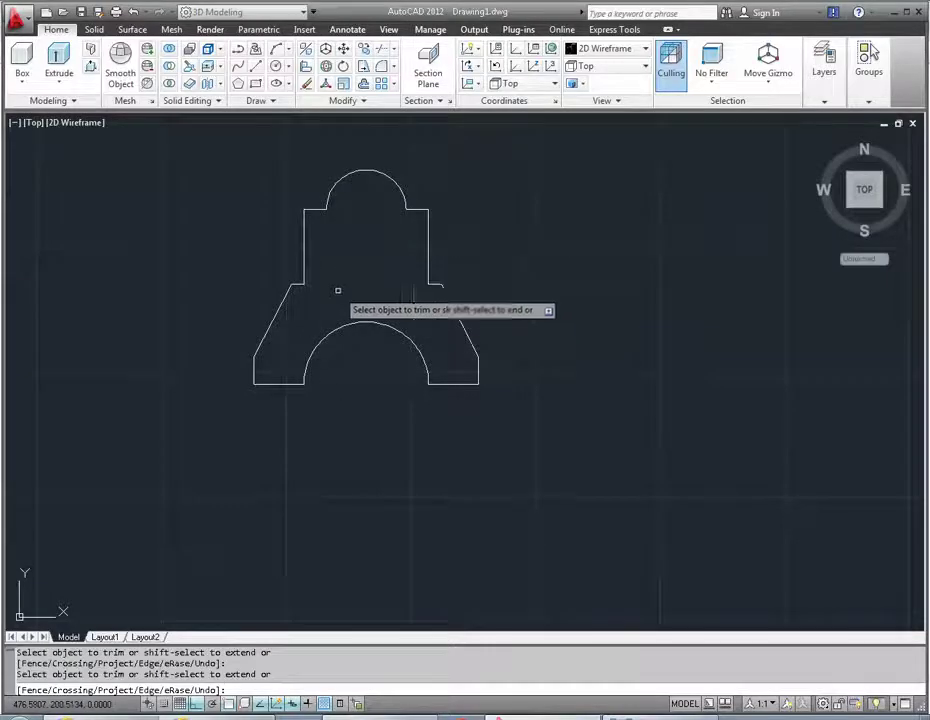
key(Escape)
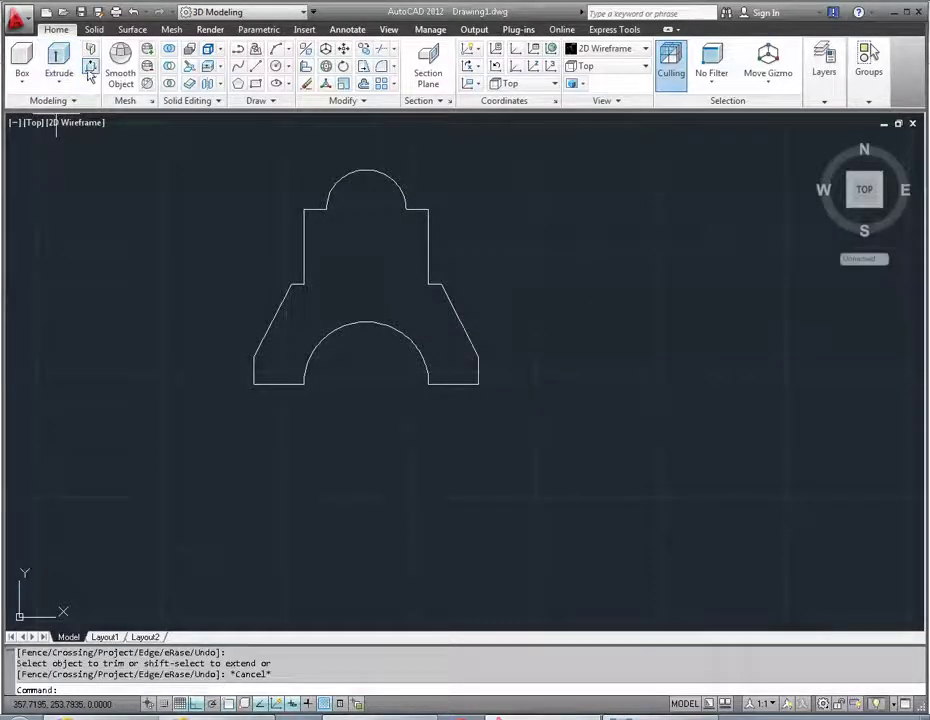
click(90, 72)
key(Escape)
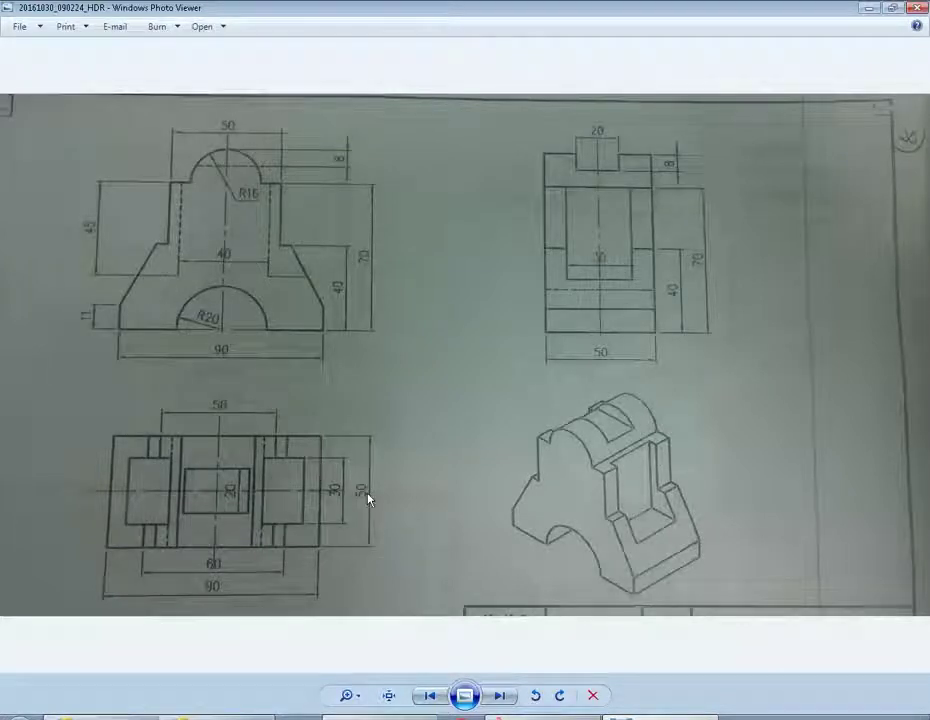
- Return to the drawing and switch to the SE Isometric view
click(505, 714)
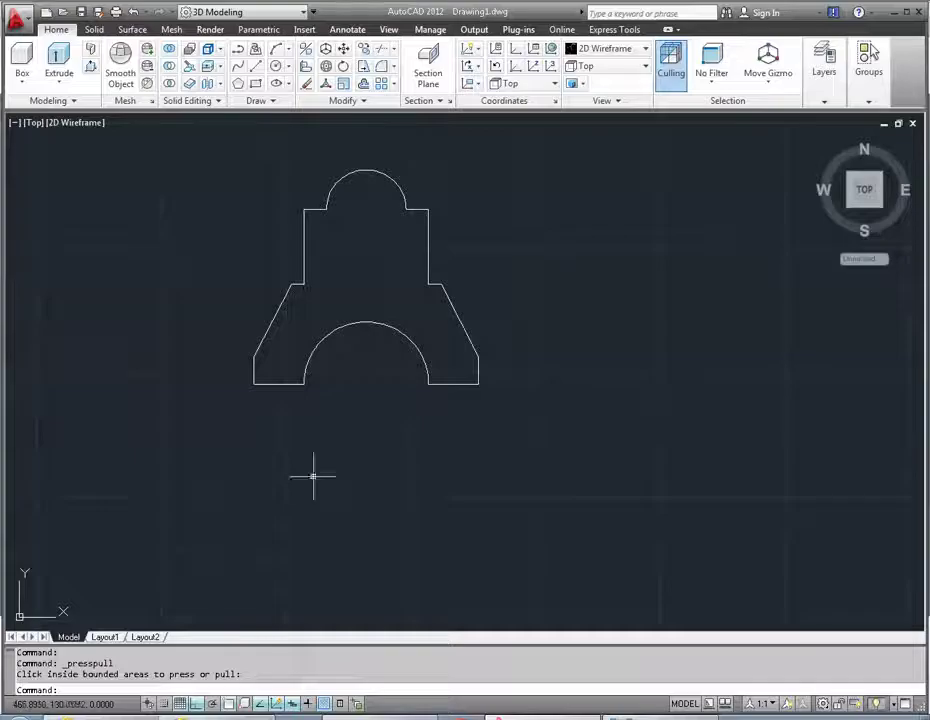
click(90, 48)
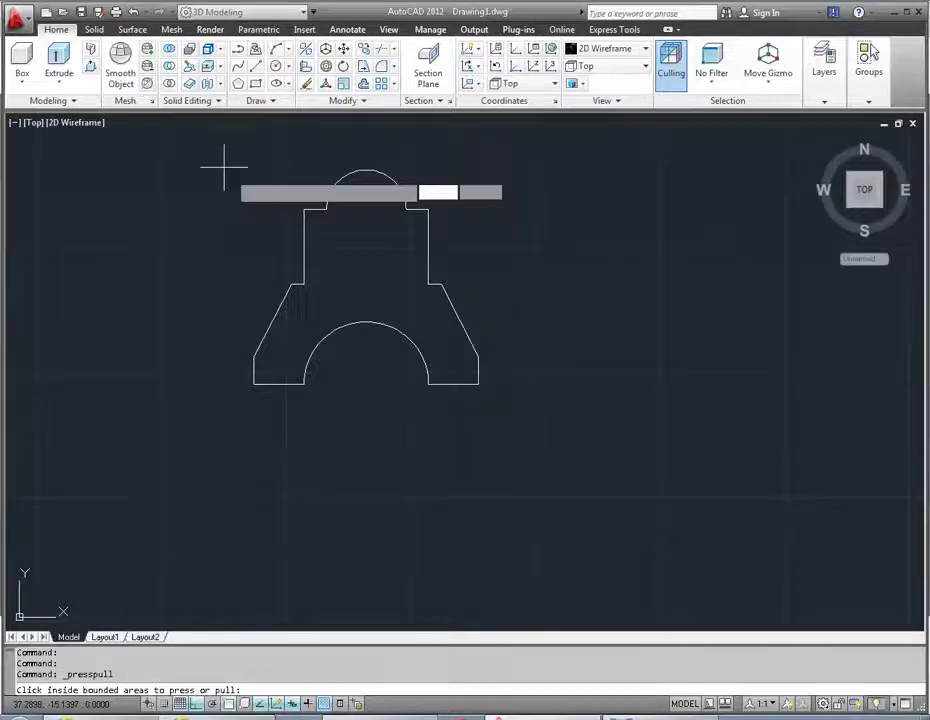
click(342, 271)
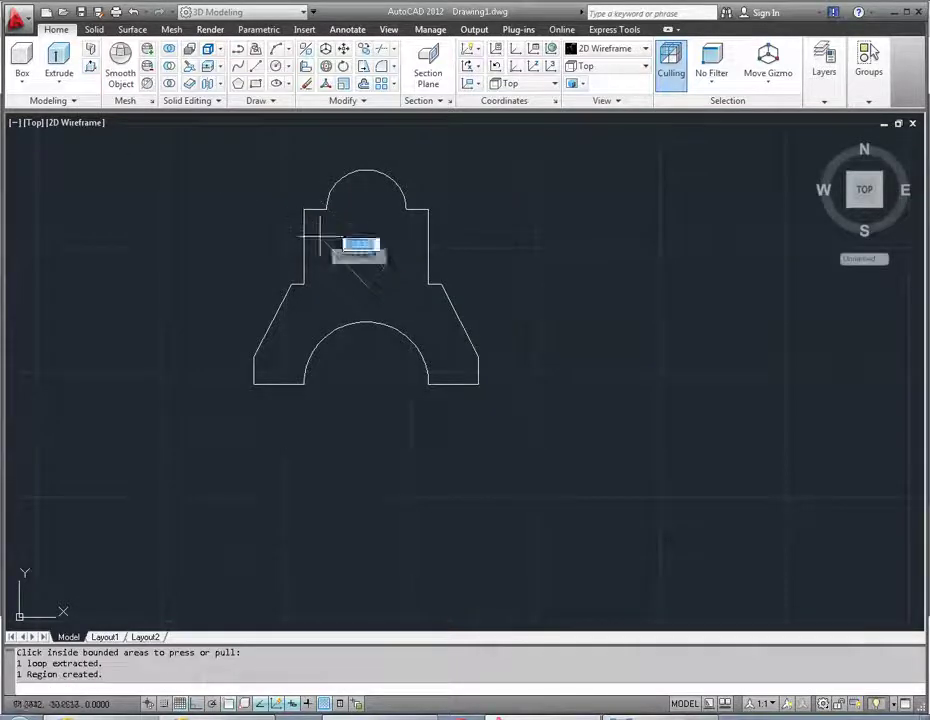
key(Escape)
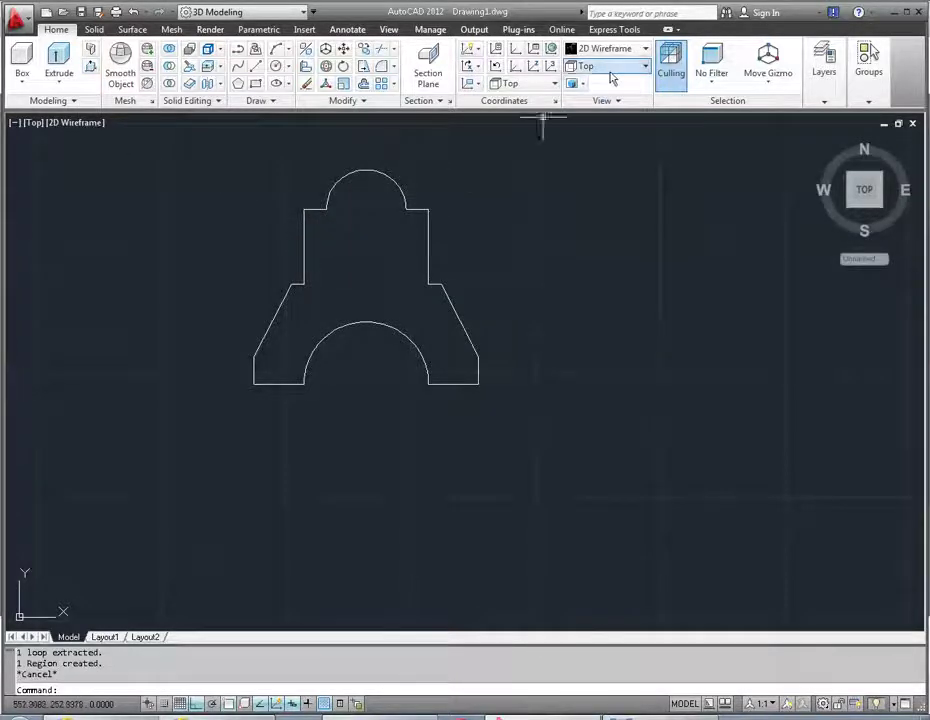
click(610, 67)
click(600, 183)
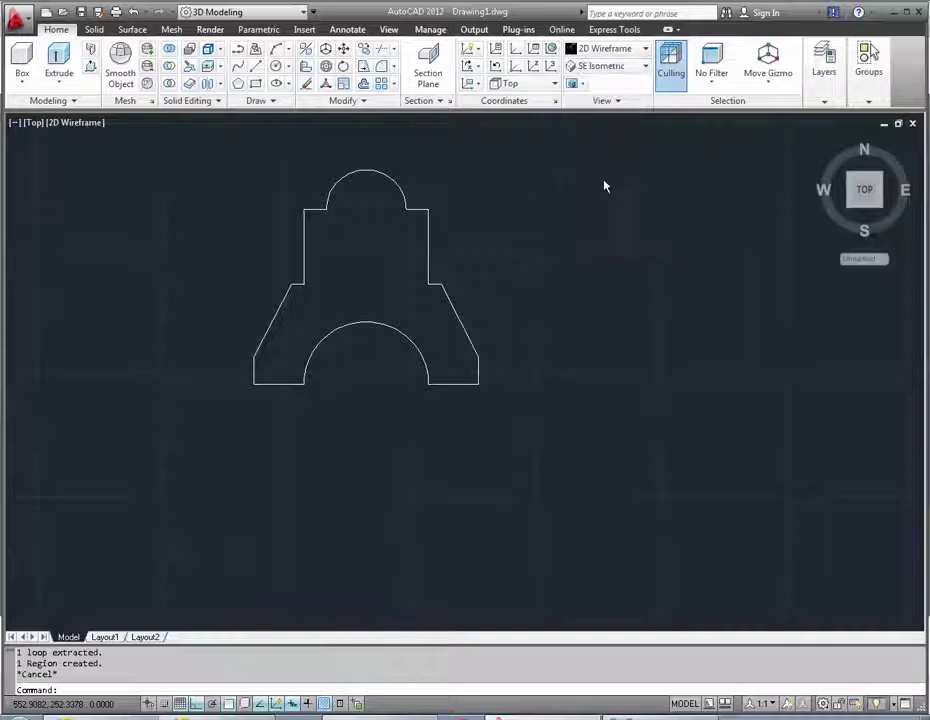
- Press/pull the closed bracket profile 50 units into a solid
click(112, 70)
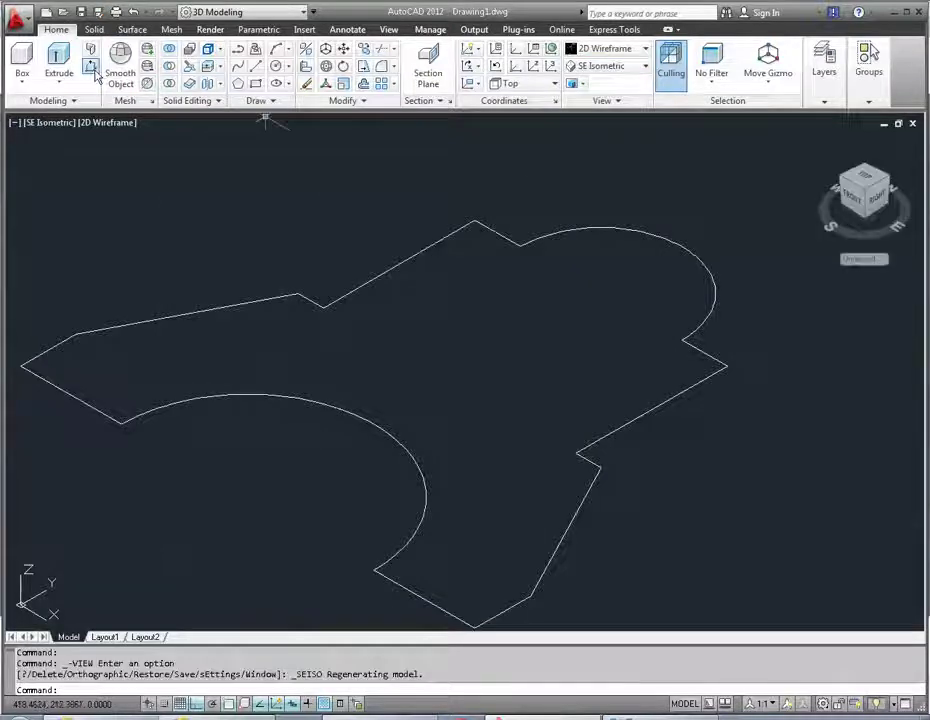
click(472, 362)
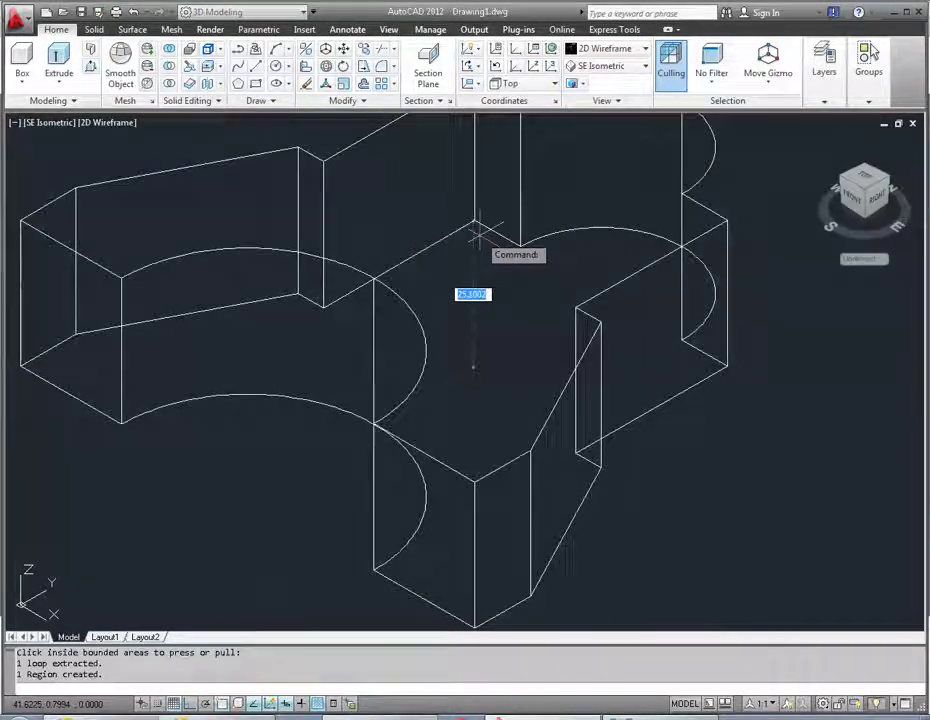
text(50)
scroll(490, 265, down, 4)
- Display the new solid in the Shades of Gray visual style
click(610, 48)
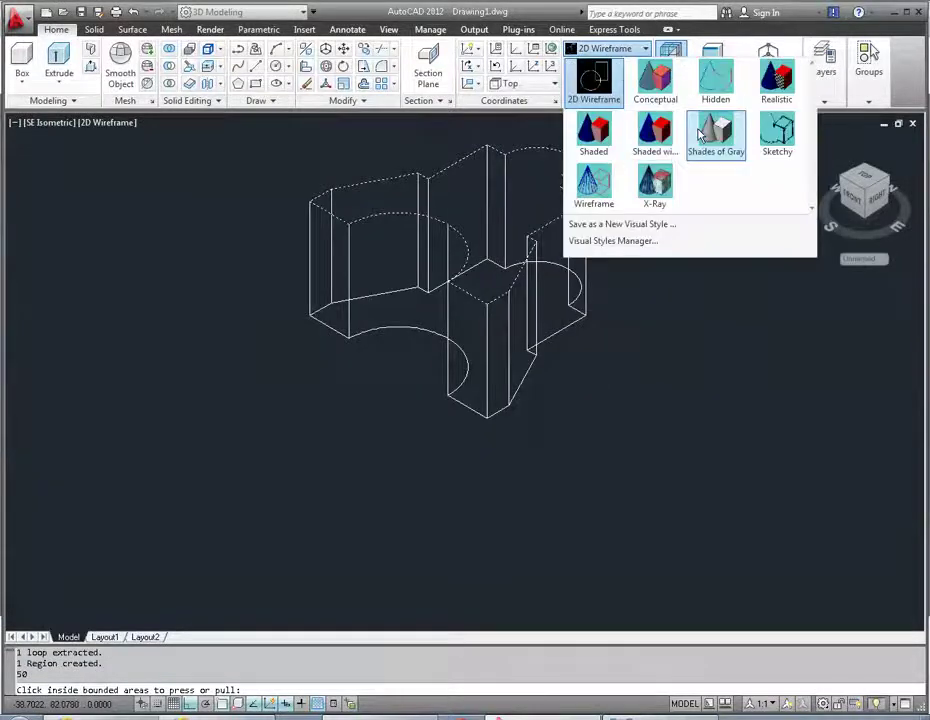
click(716, 135)
click(620, 48)
click(714, 135)
scroll(491, 239, down, 2)
click(508, 236)
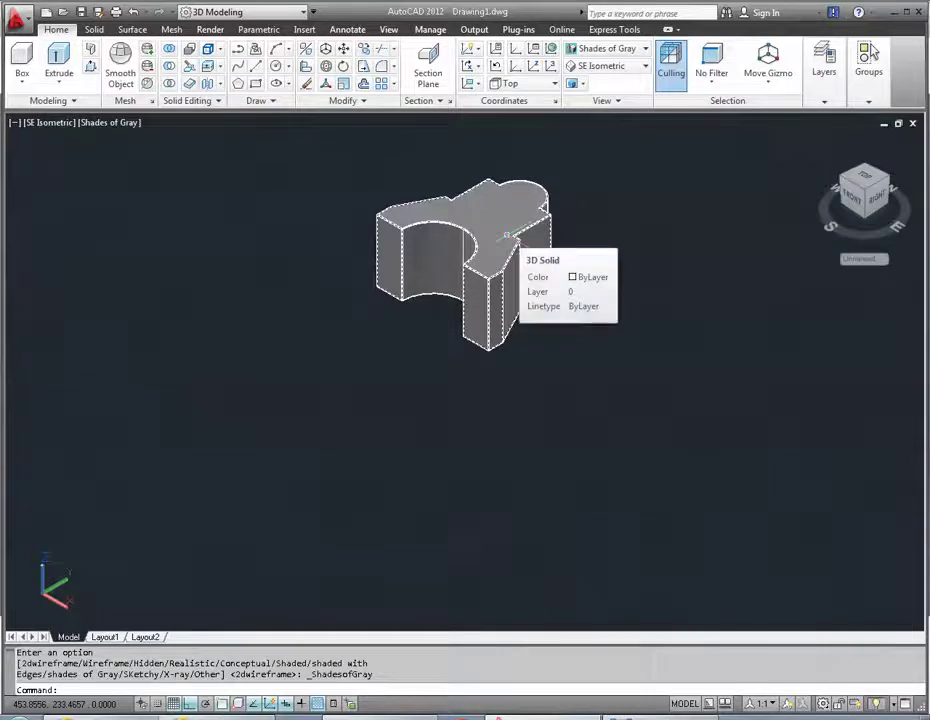
key(Escape)
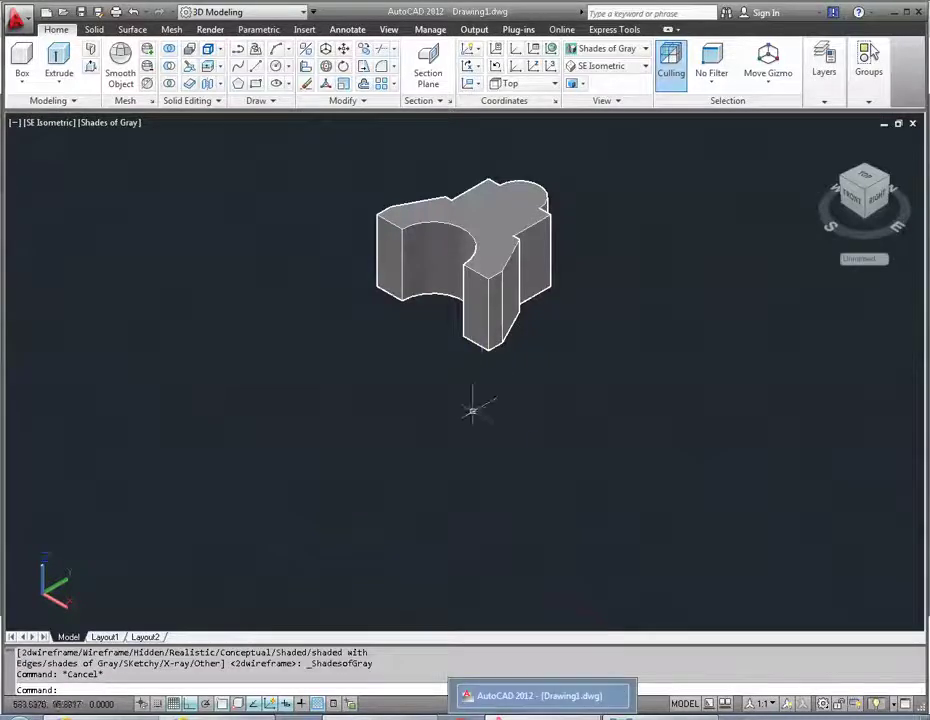
- Use ROTATE3D to turn the bracket 90° about an axis through two bottom-edge endpoints
text(Ro)
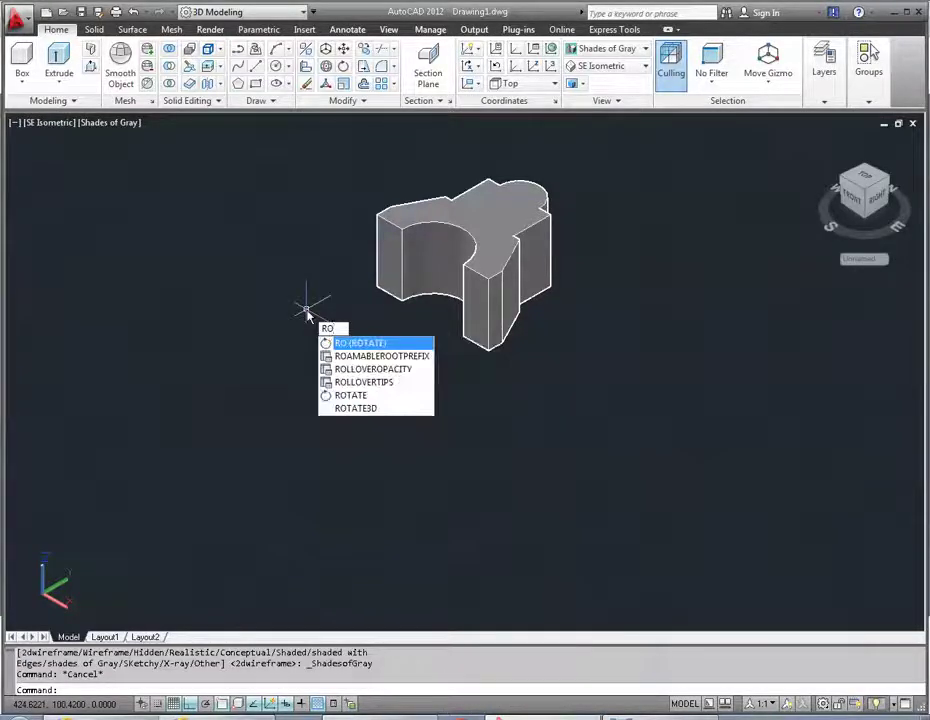
click(350, 409)
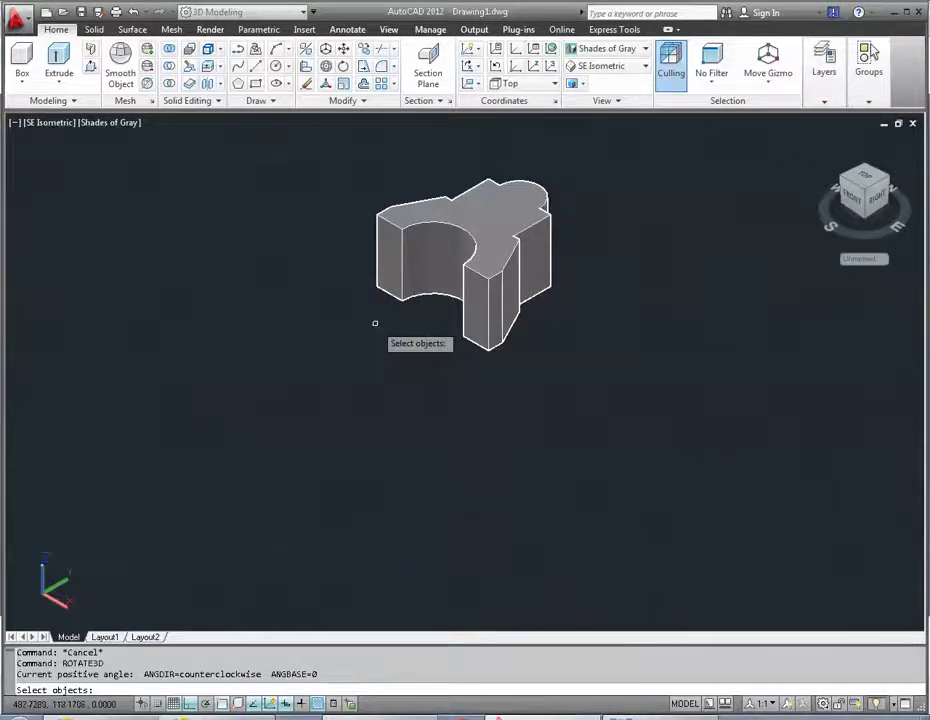
click(399, 243)
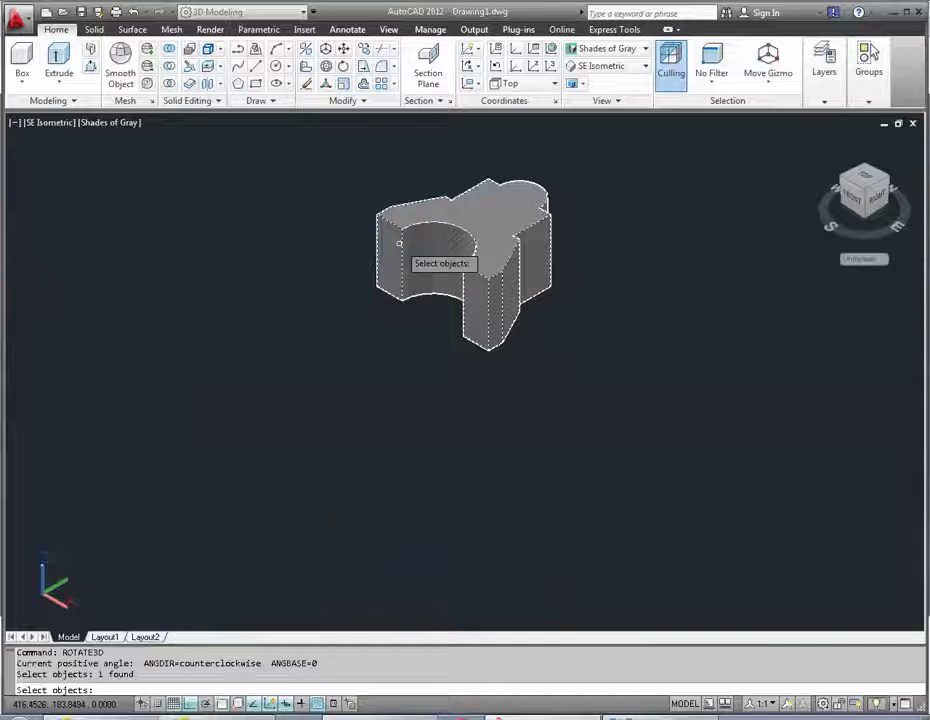
key(Return)
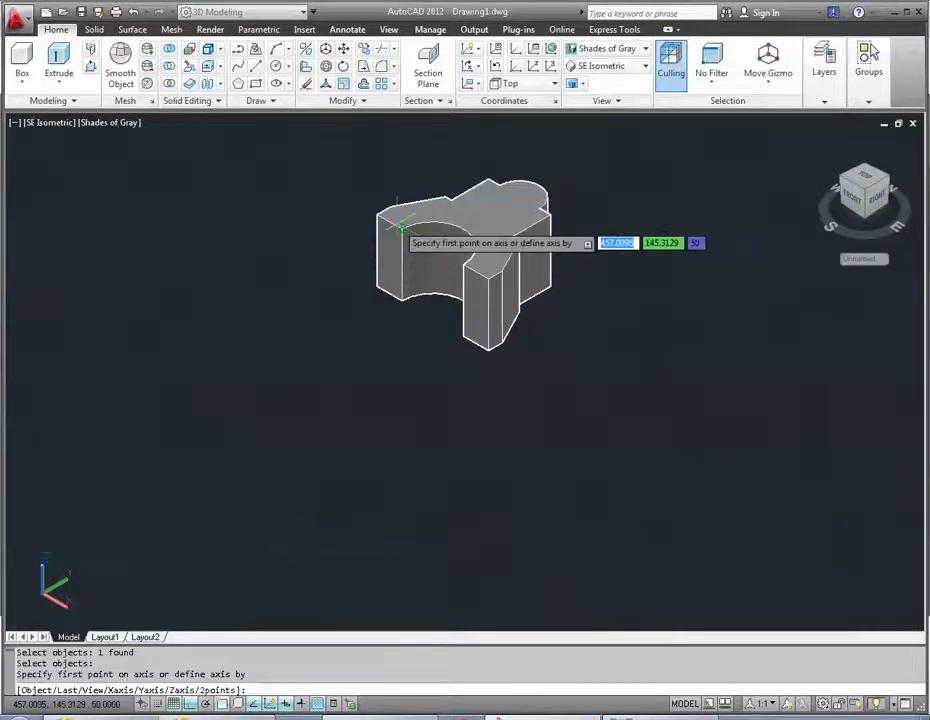
click(376, 286)
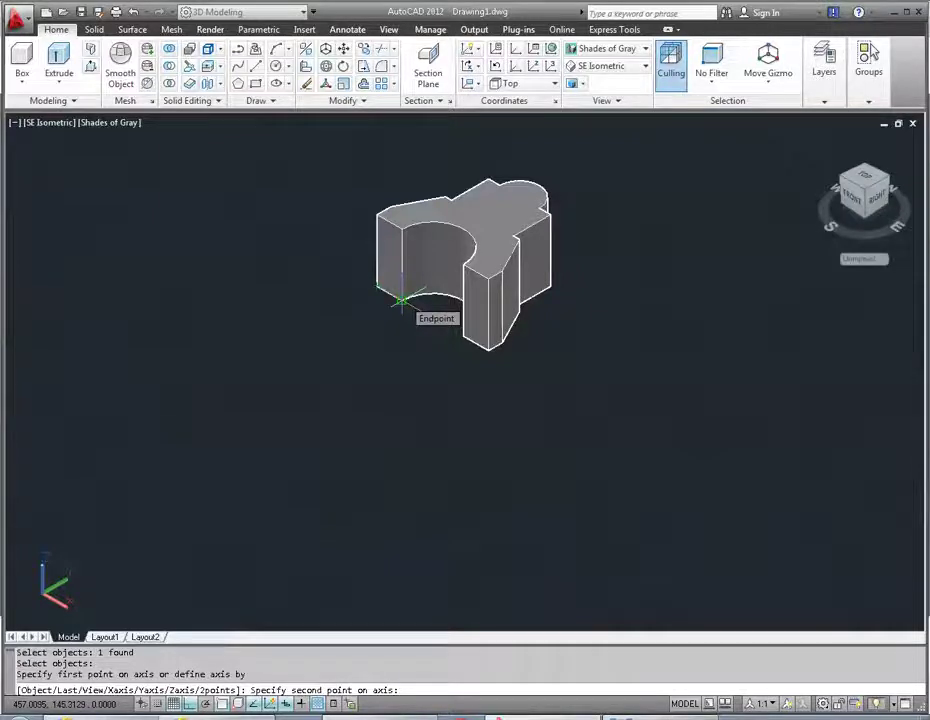
click(401, 299)
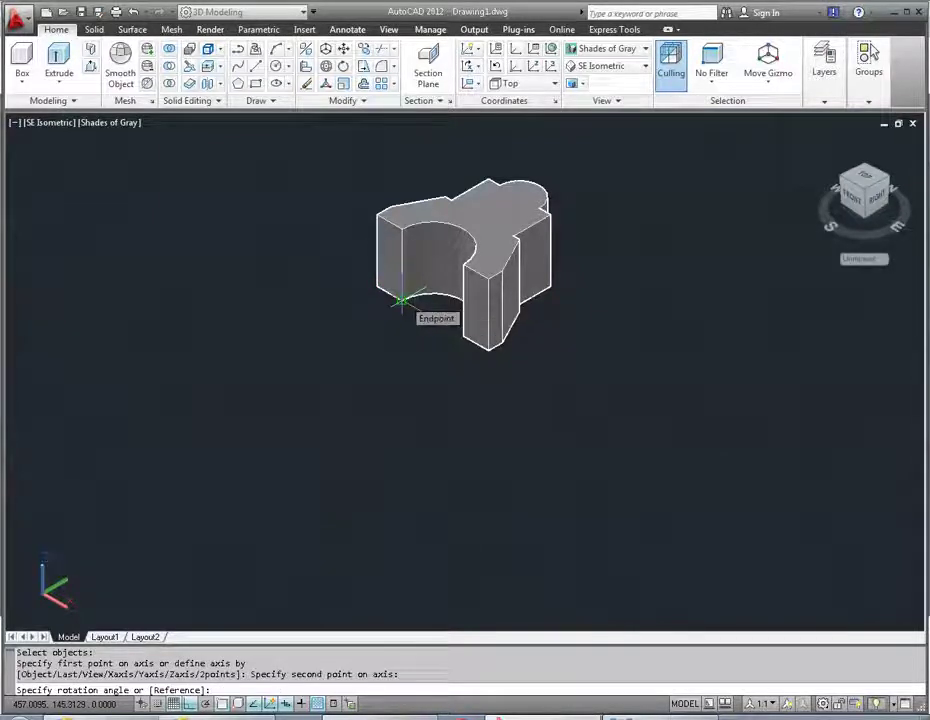
text(90)
key(Return)
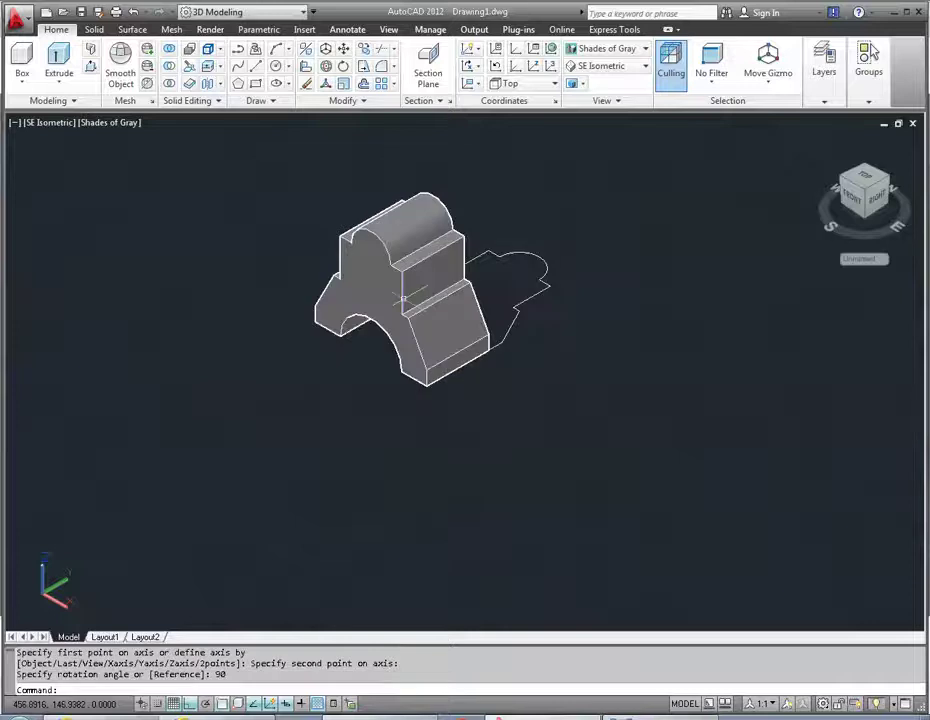
key(Escape)
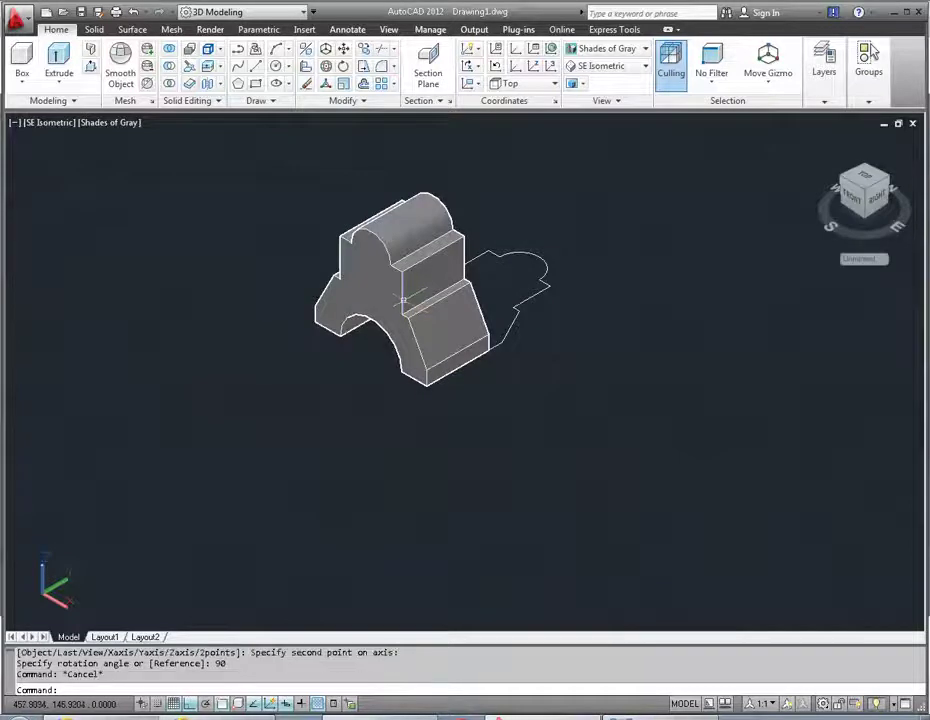
click(400, 315)
key(Escape)
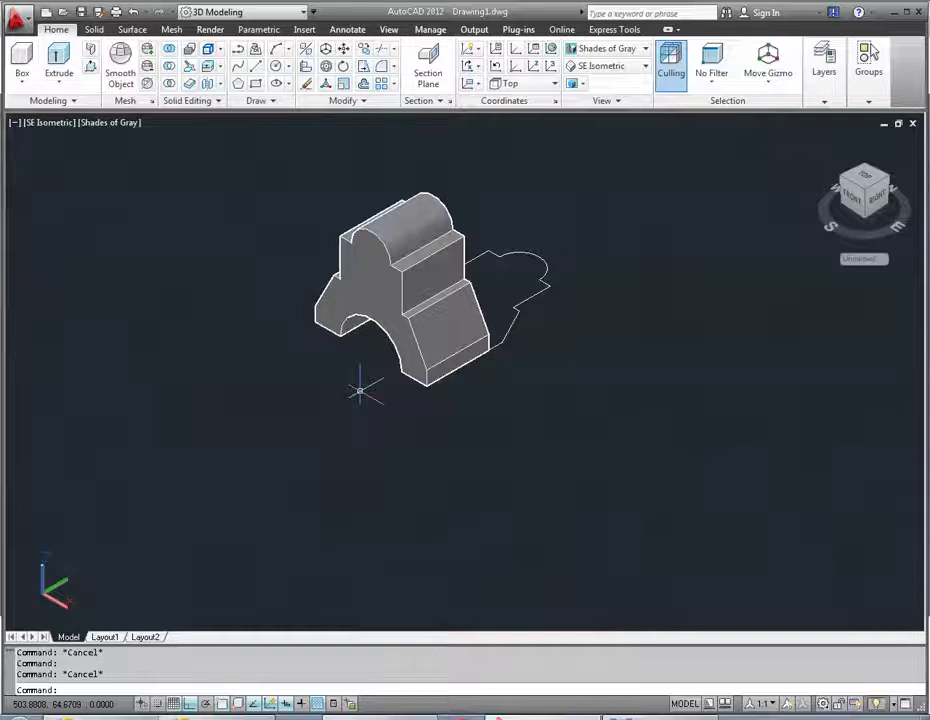
- Undo the previous 90° rotation of the bracket
key(ctrl+z)
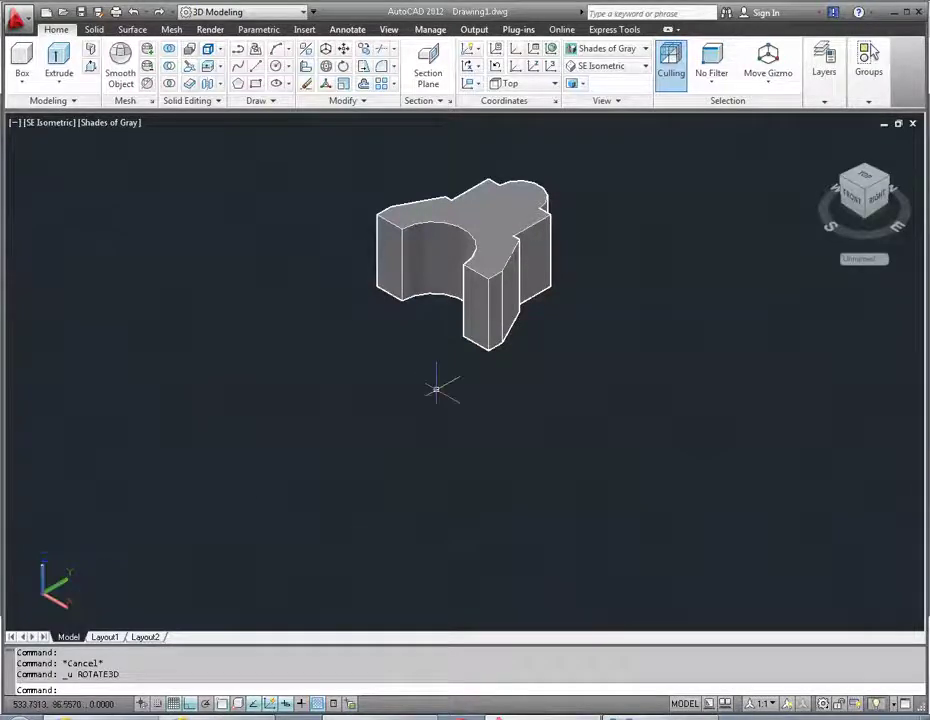
text(ro)
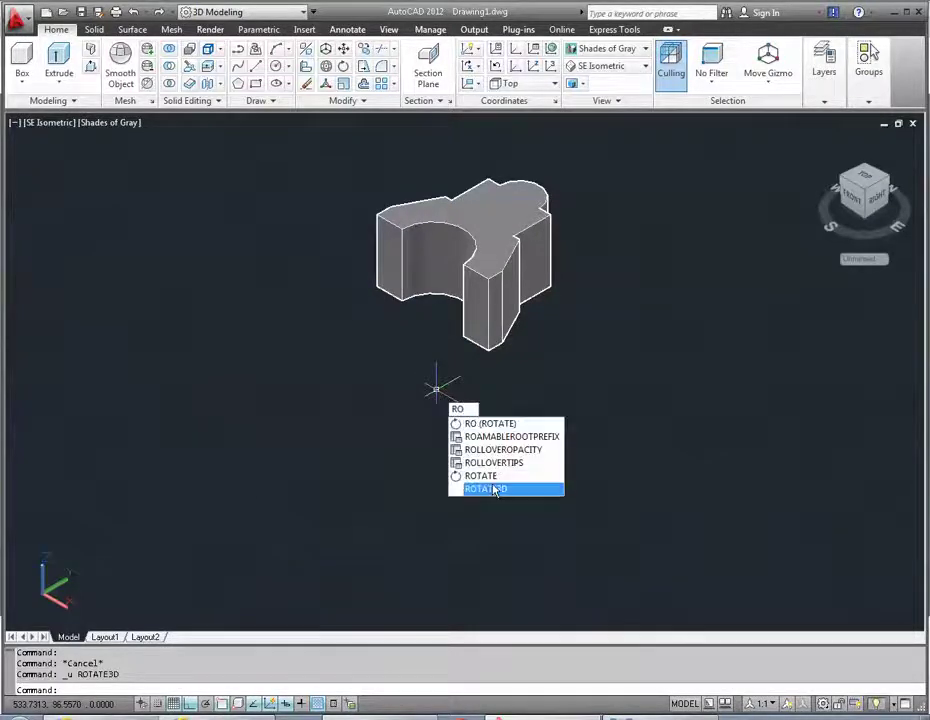
click(494, 489)
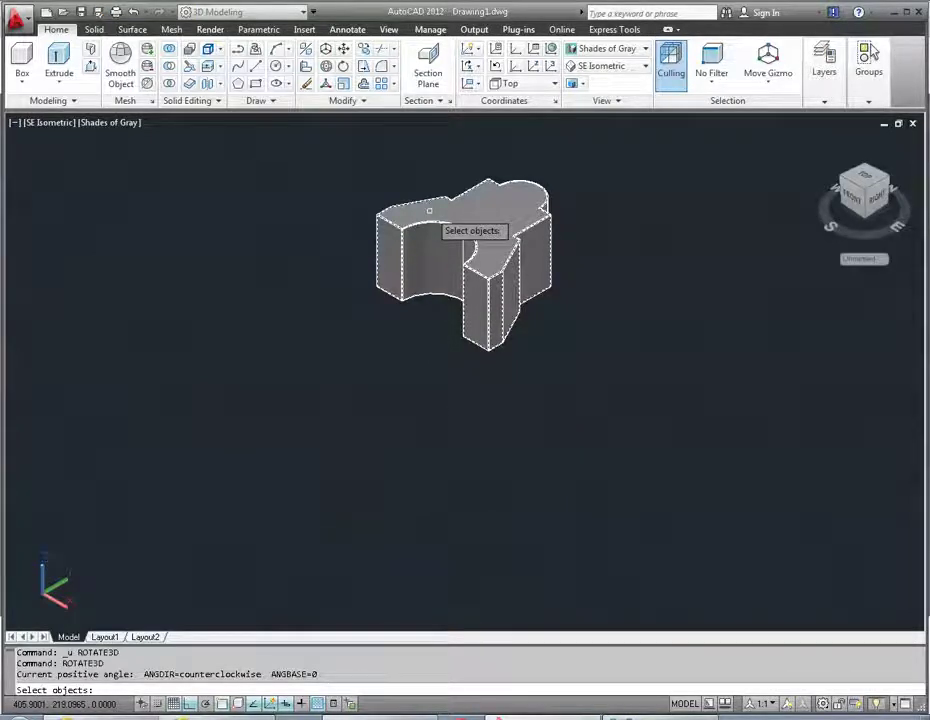
key(Return)
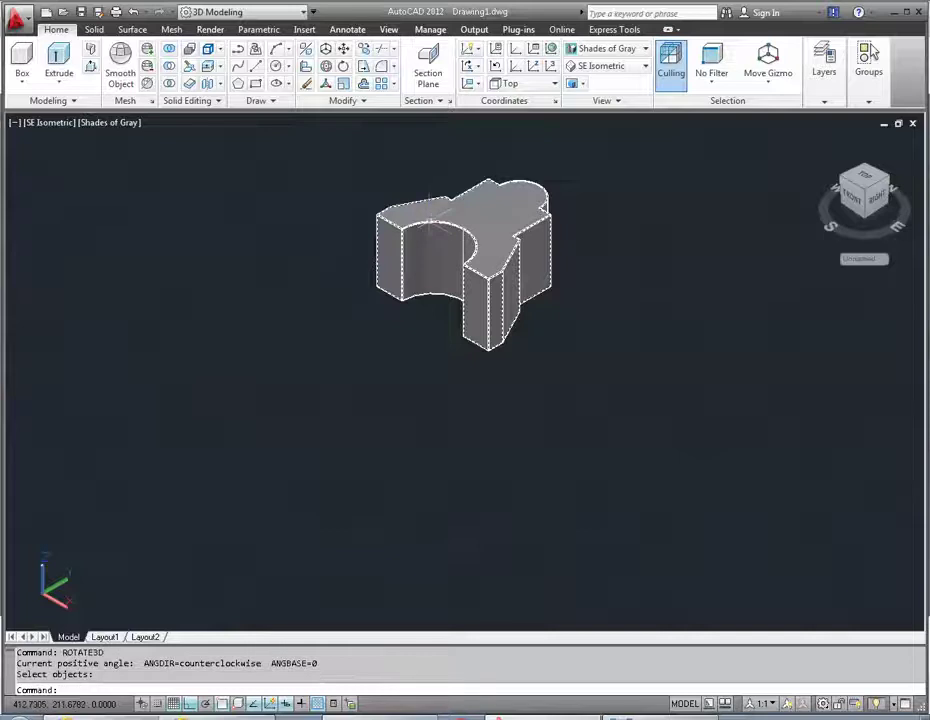
- Rotate the bracket 90° with ROTATE3D about a different lower edge
text(ro)
key(Down)
key(Return)
click(485, 275)
key(Return)
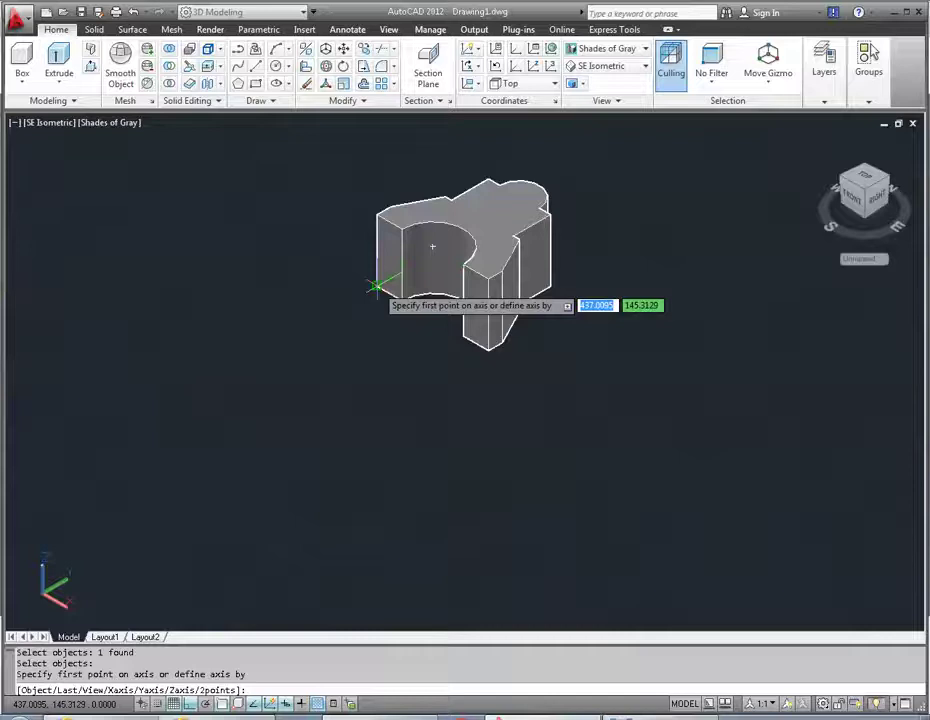
click(376, 287)
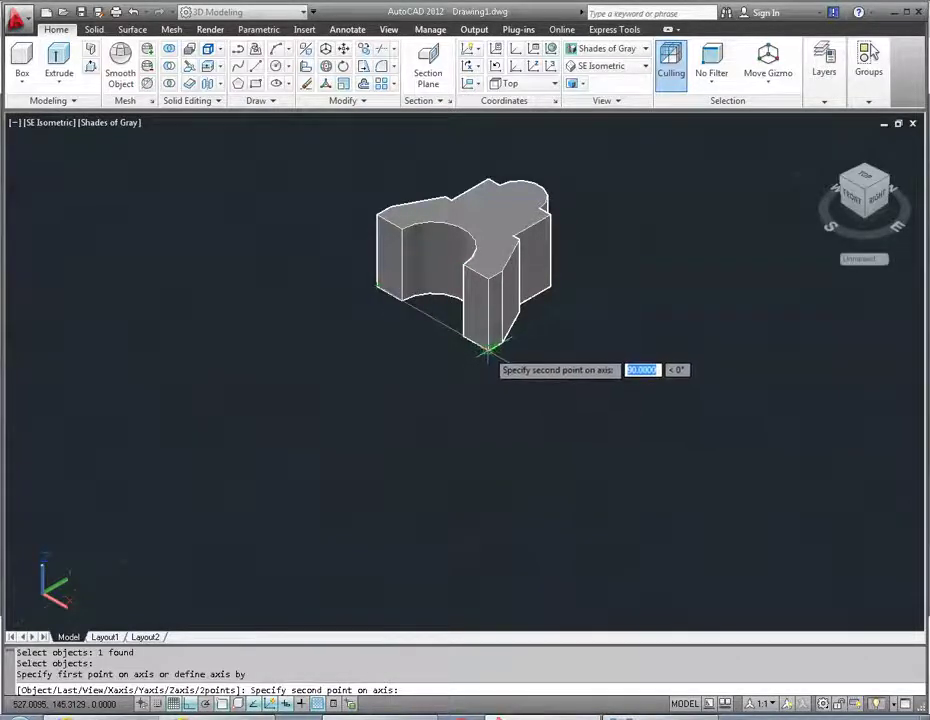
click(484, 348)
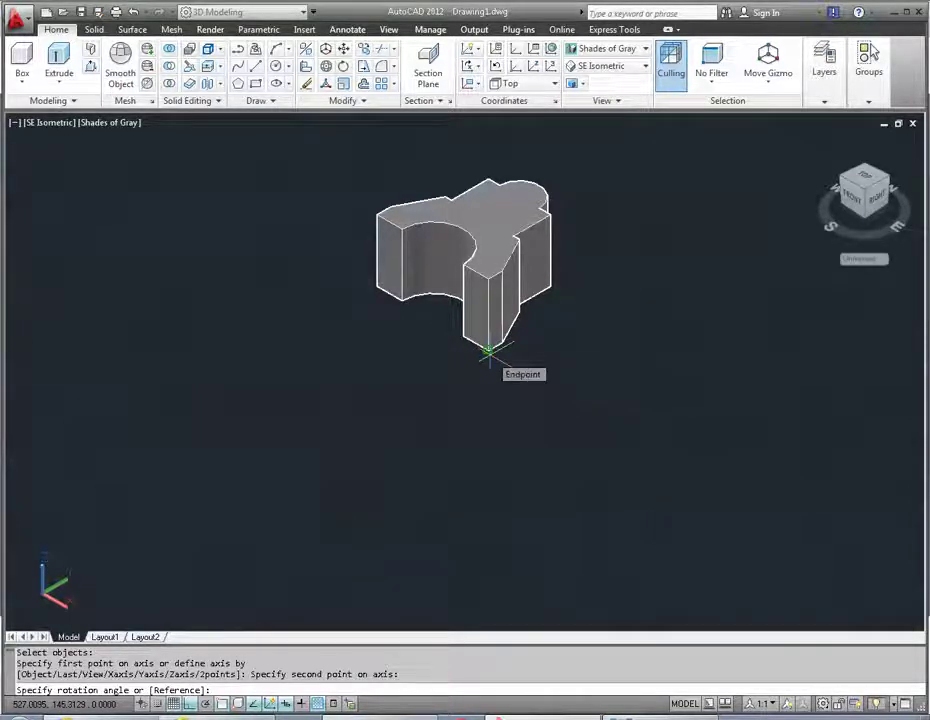
text(90)
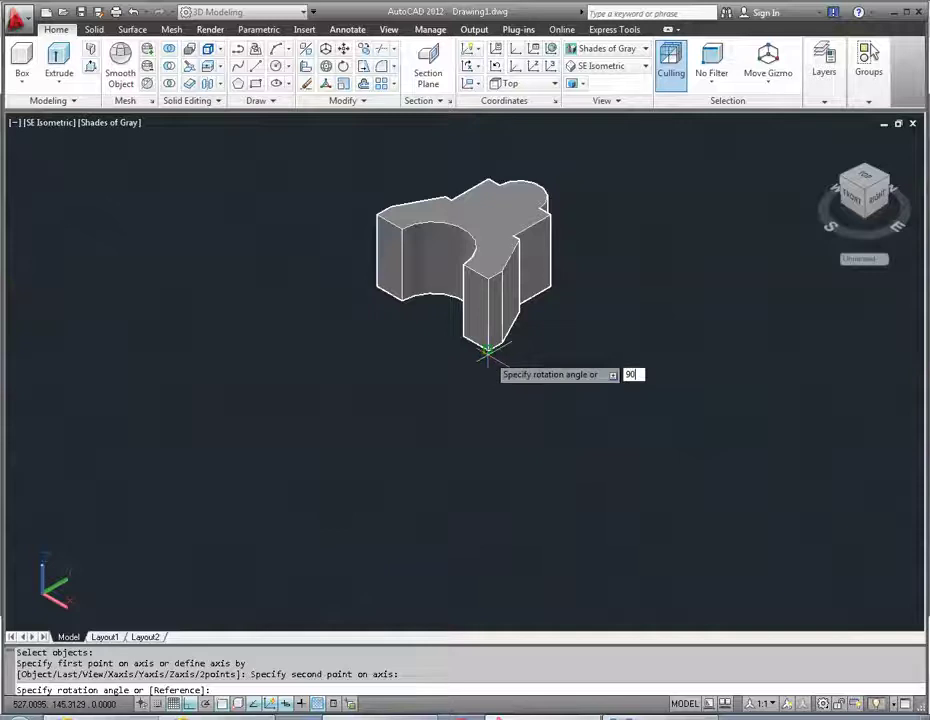
key(Return)
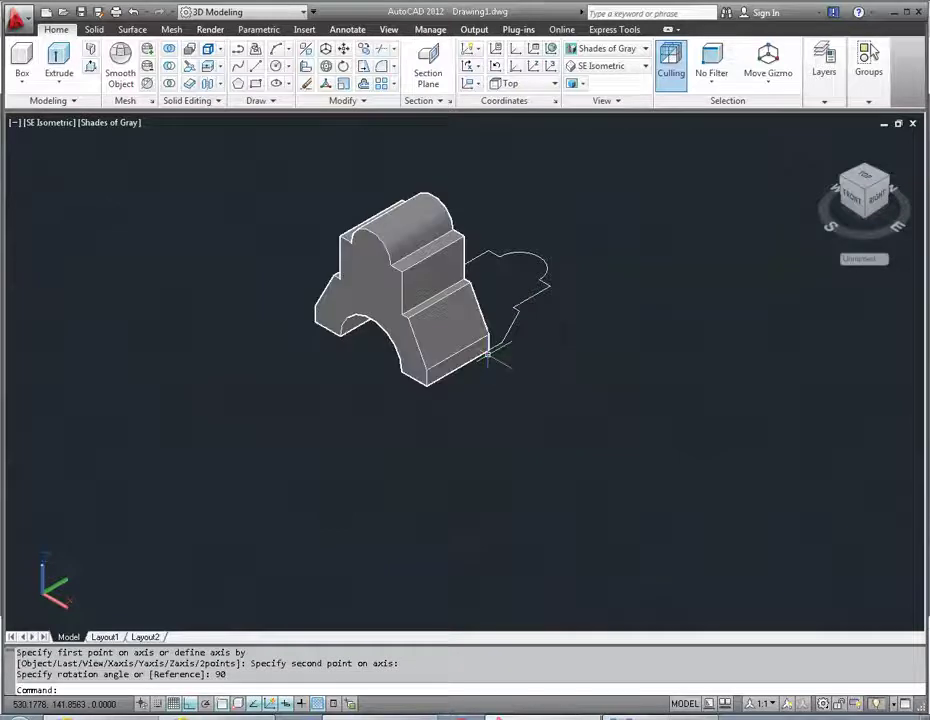
key(Escape)
- Move the rotated solid down and to the left from its lower vertex
click(435, 366)
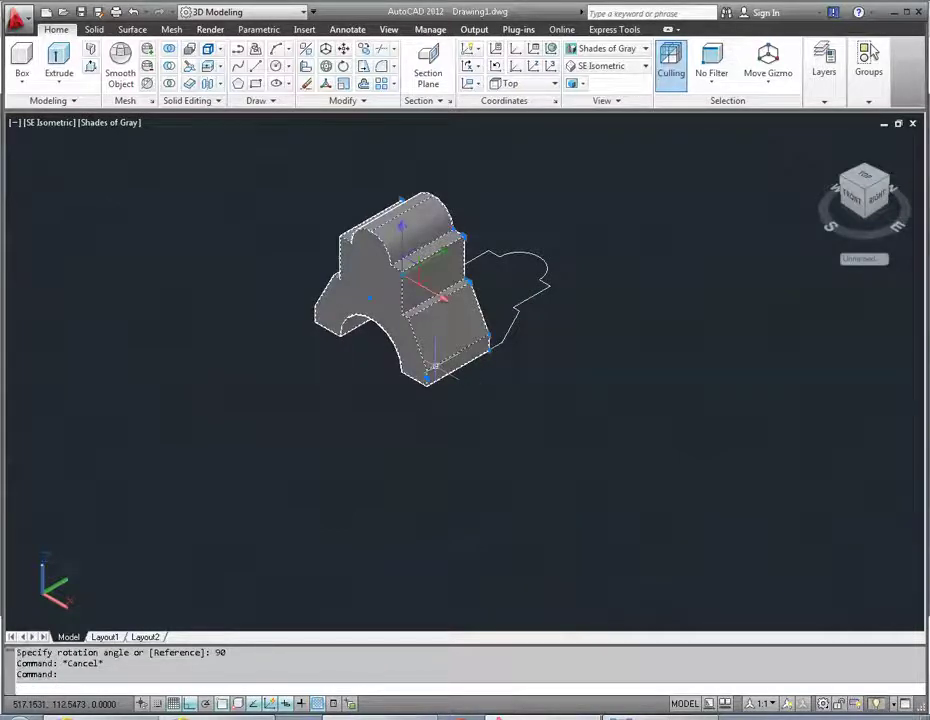
text(m)
key(Return)
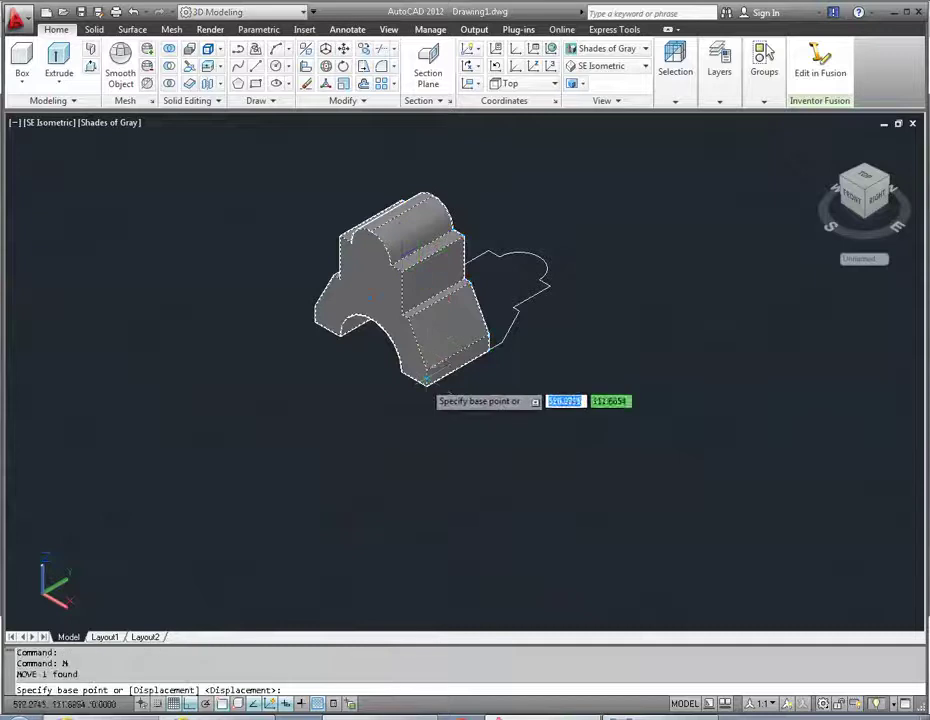
click(427, 378)
click(358, 420)
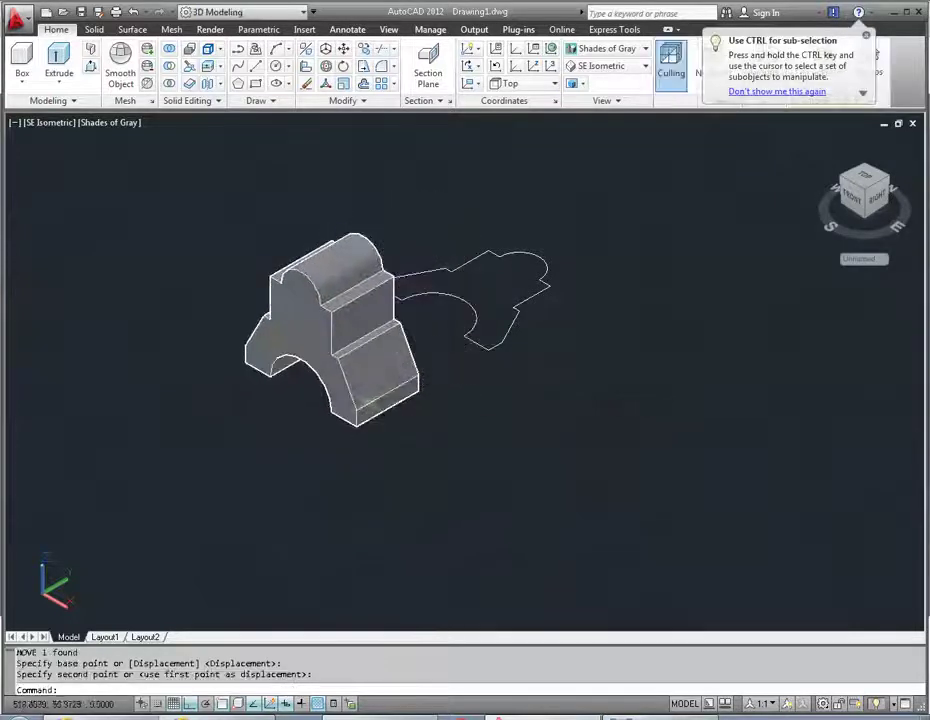
key(Escape)
- Window-select and delete the leftover flat profile outline
click(540, 372)
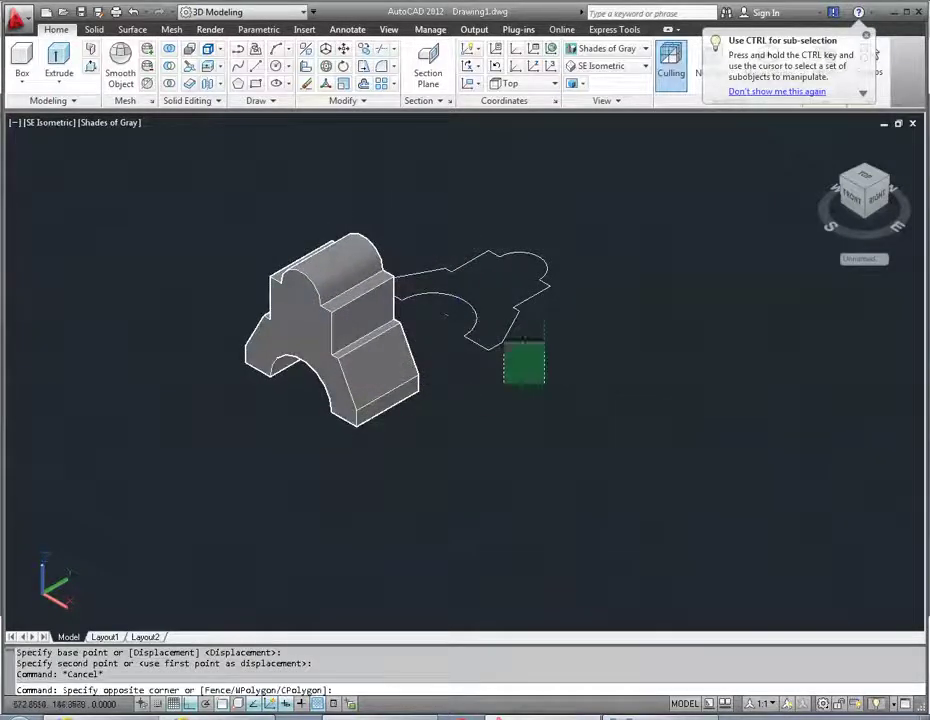
key(Escape)
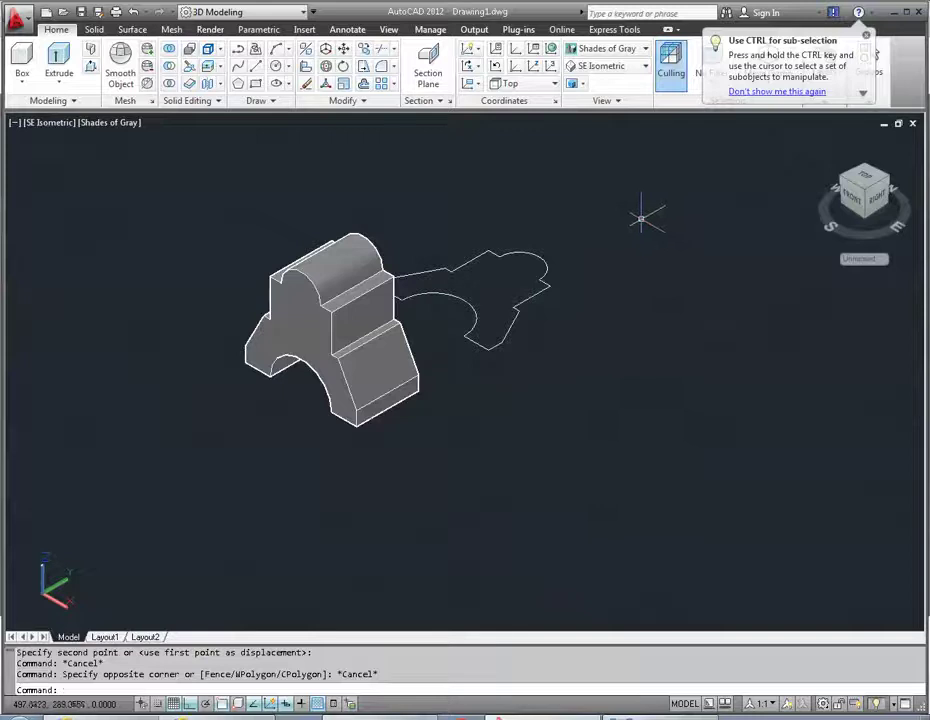
click(637, 221)
click(336, 388)
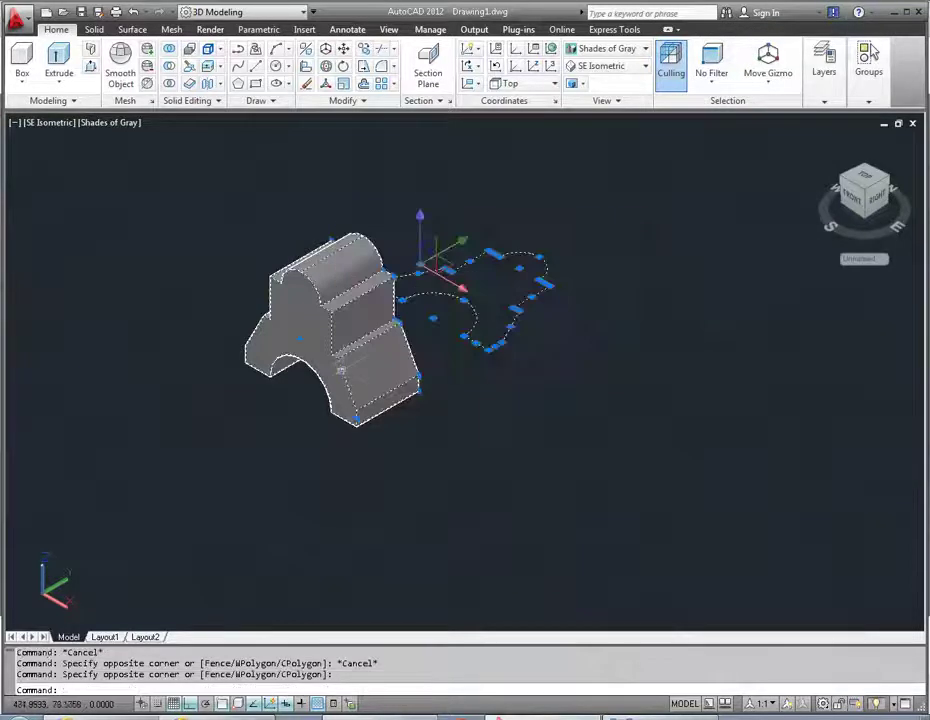
key(Escape)
click(305, 183)
click(625, 373)
key(Delete)
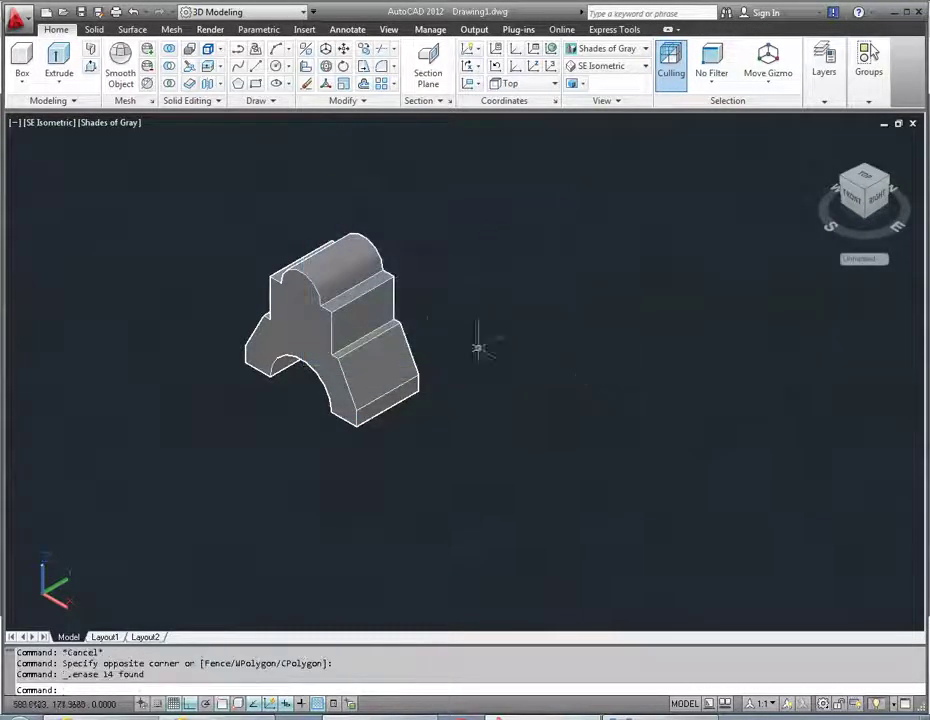
scroll(478, 347, down, 3)
click(620, 49)
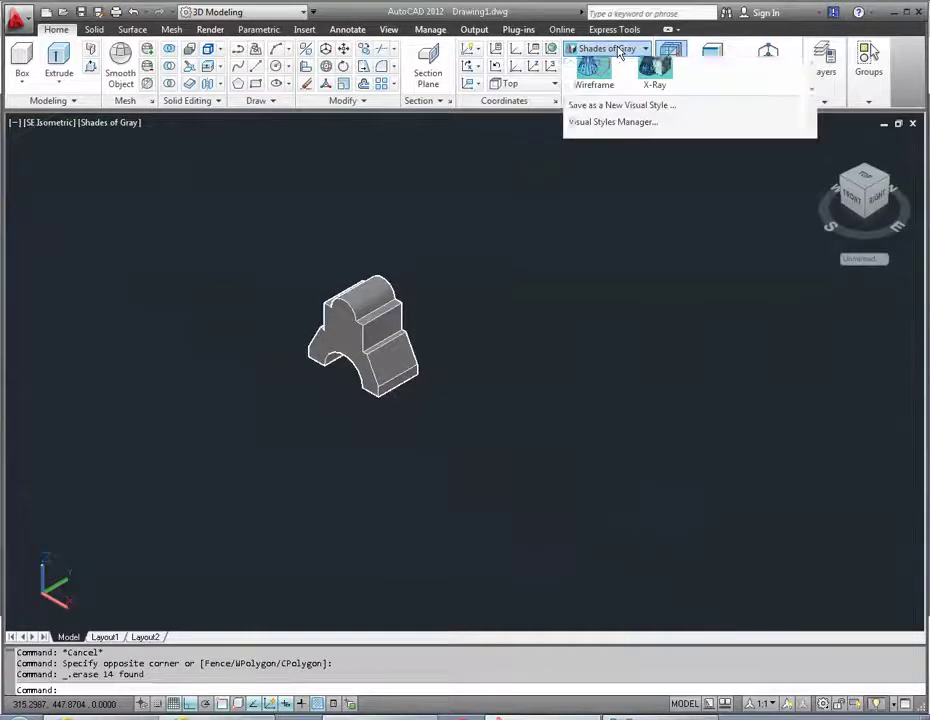
click(592, 82)
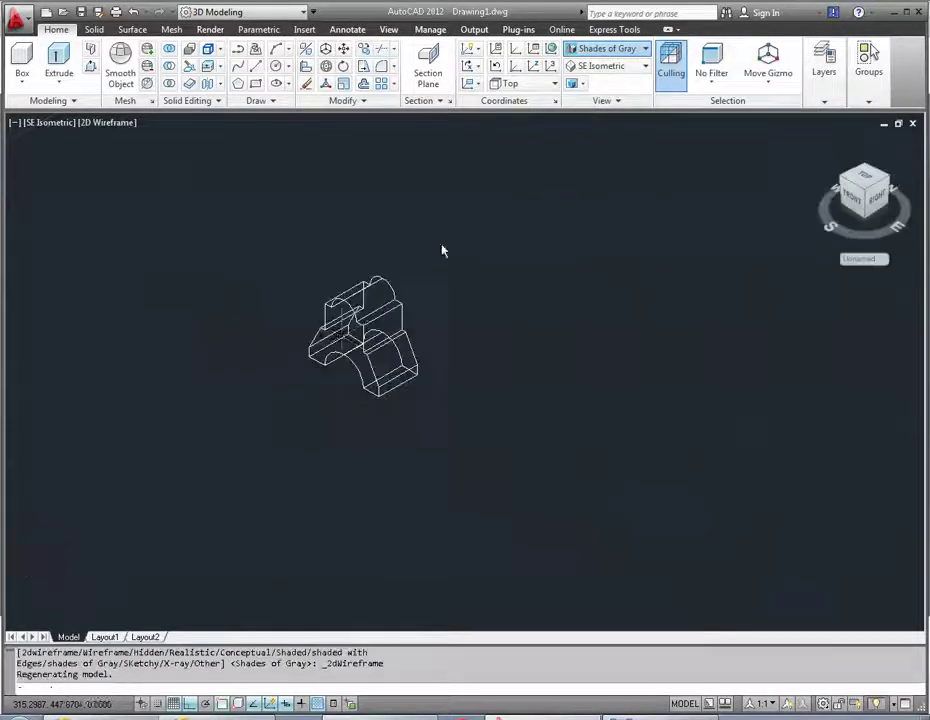
scroll(355, 320, up, 2)
scroll(358, 310, up, 3)
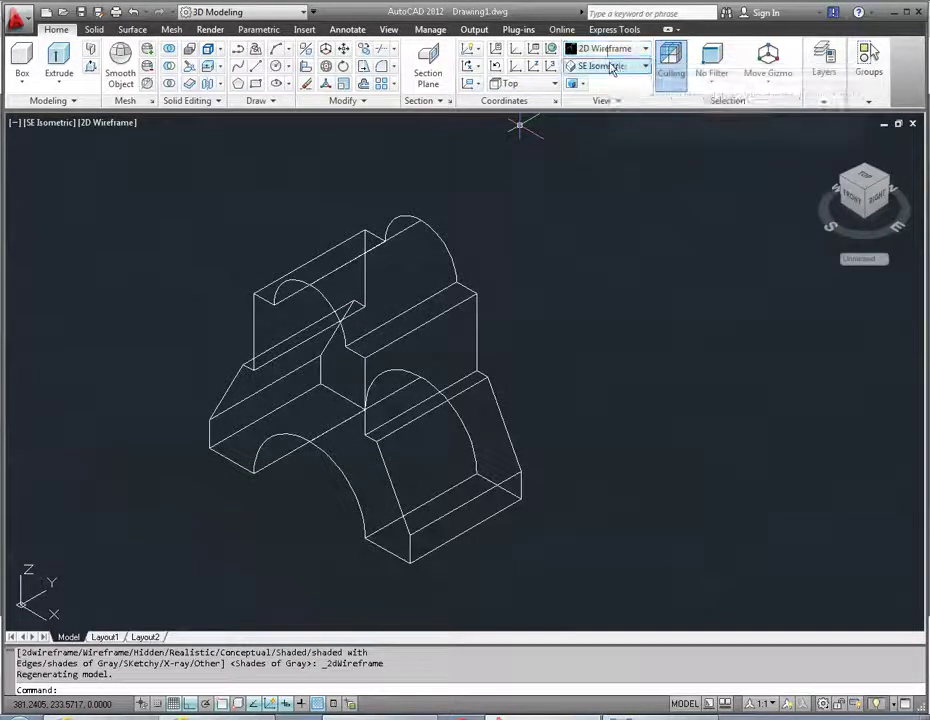
click(645, 66)
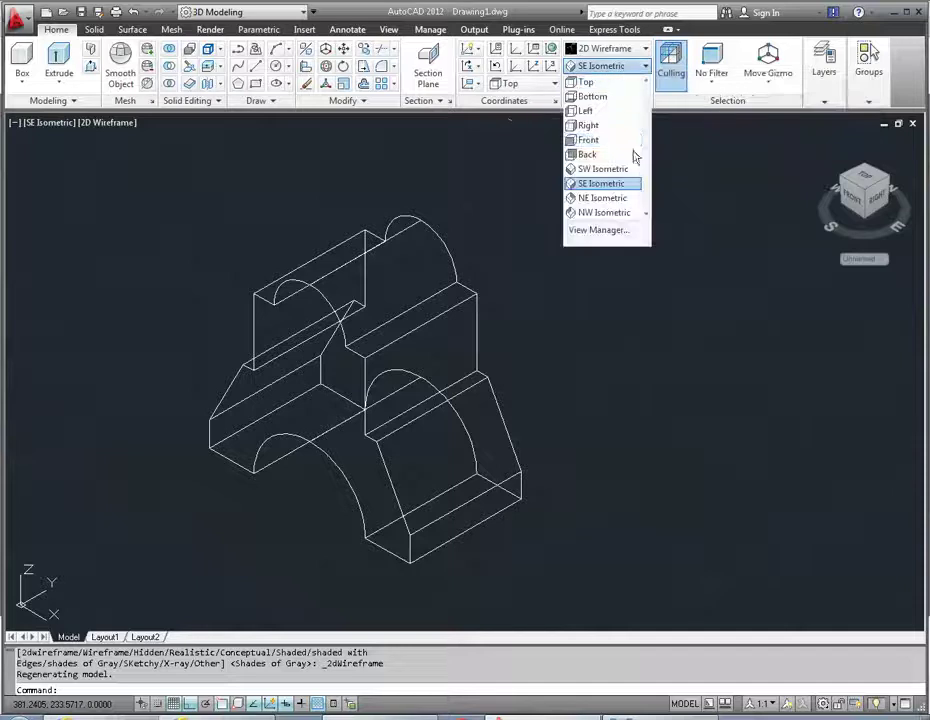
click(622, 50)
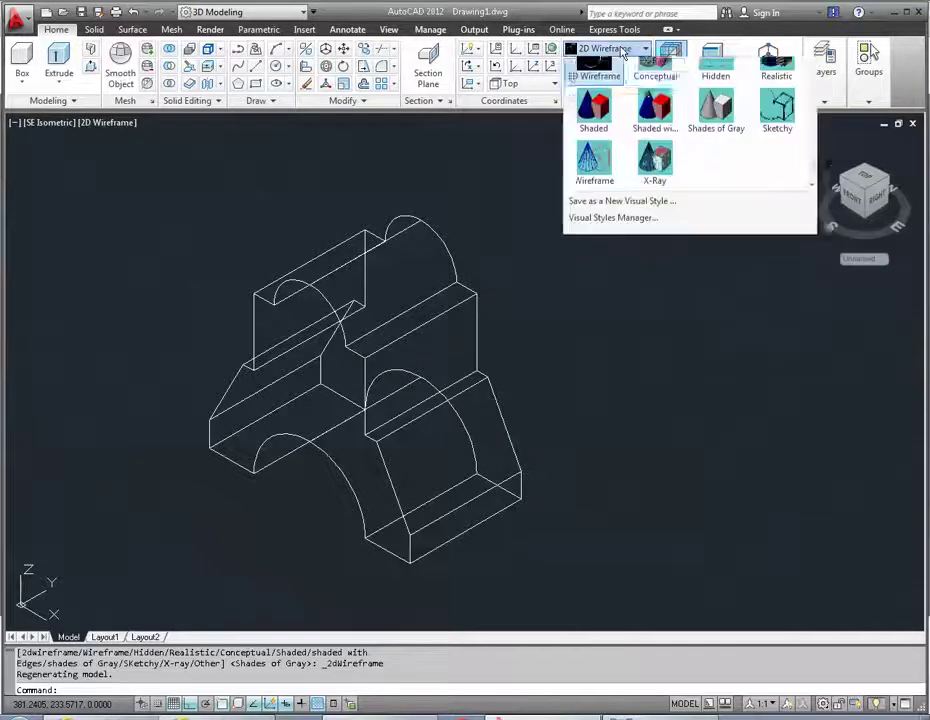
click(722, 158)
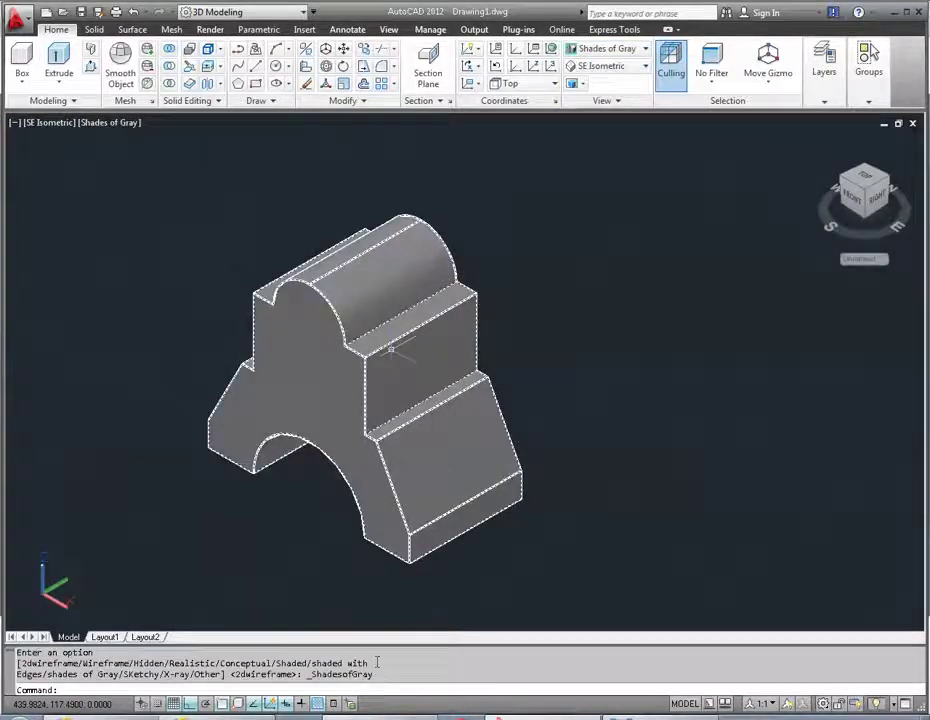
click(395, 716)
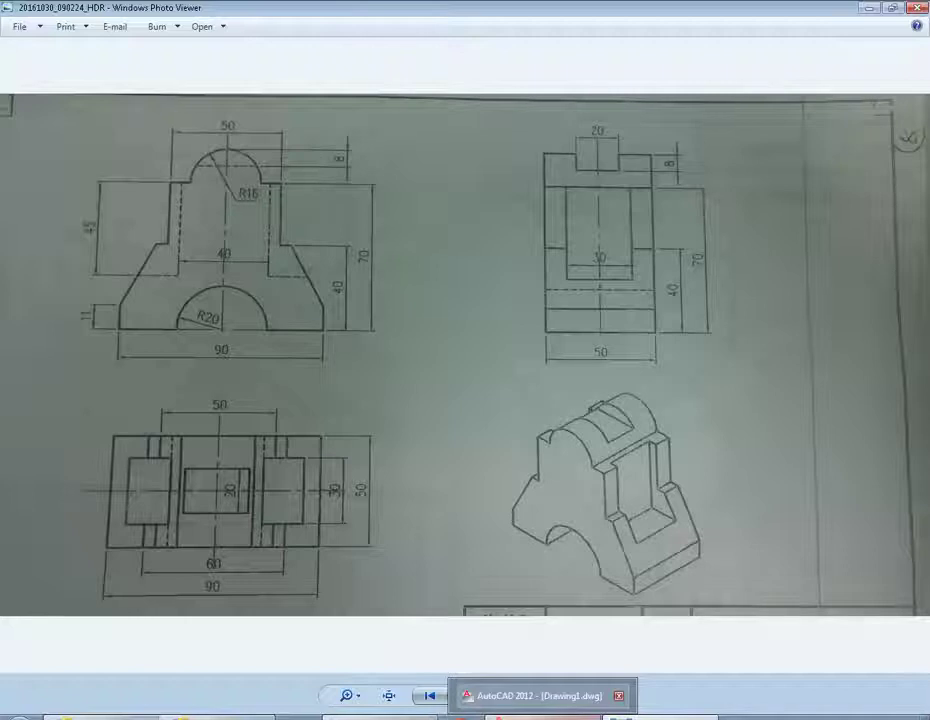
click(540, 695)
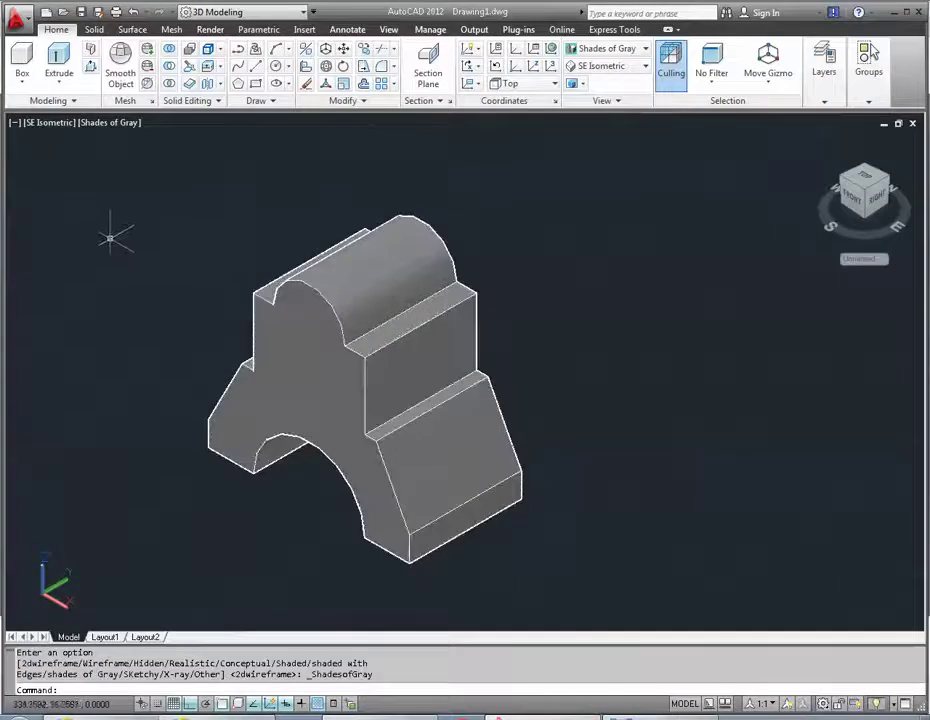
scroll(118, 224, down, 2)
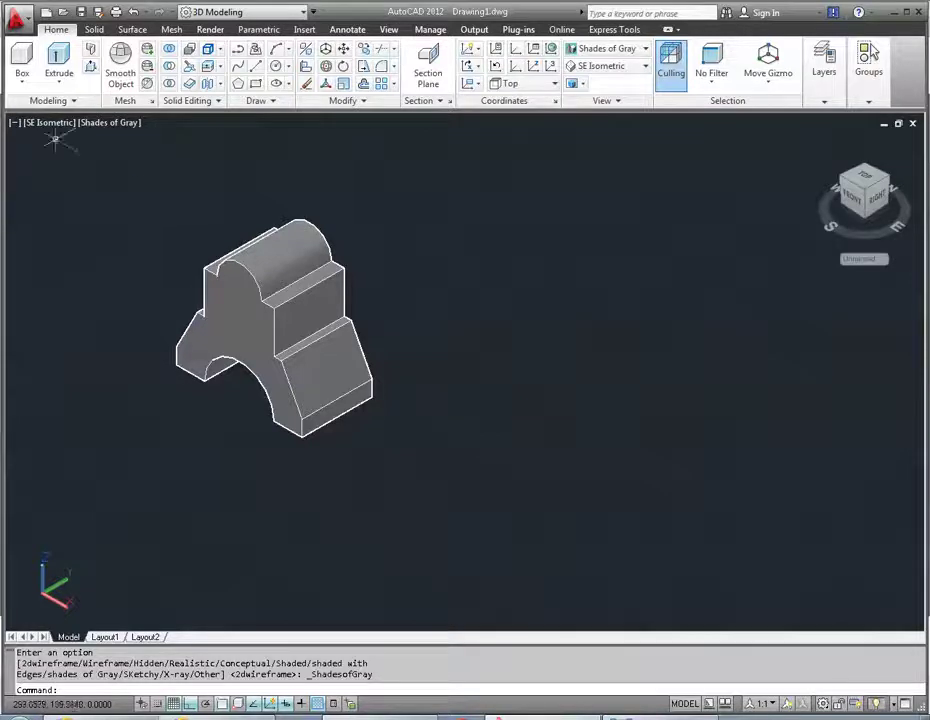
- Draw a box solid right of the bracket with length 40, width 30 and height 45
click(22, 62)
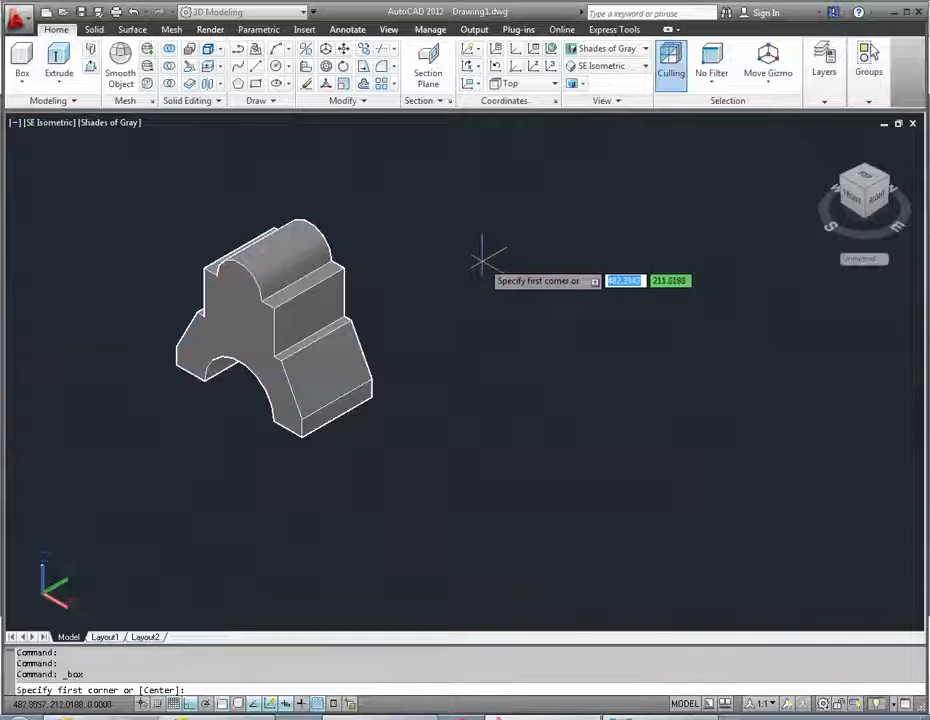
click(486, 259)
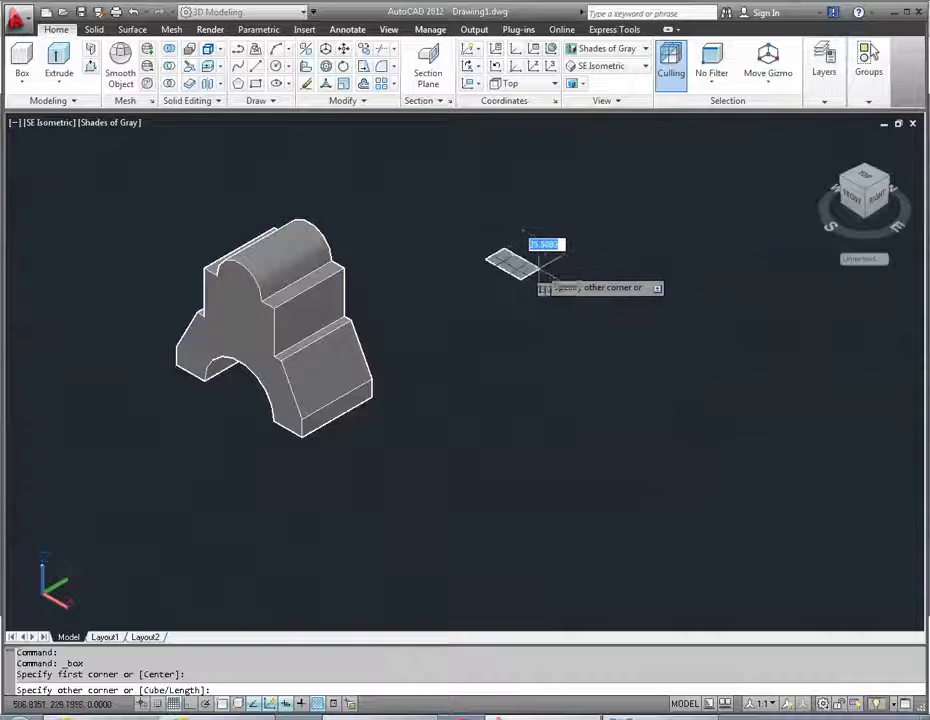
text(l)
key(Return)
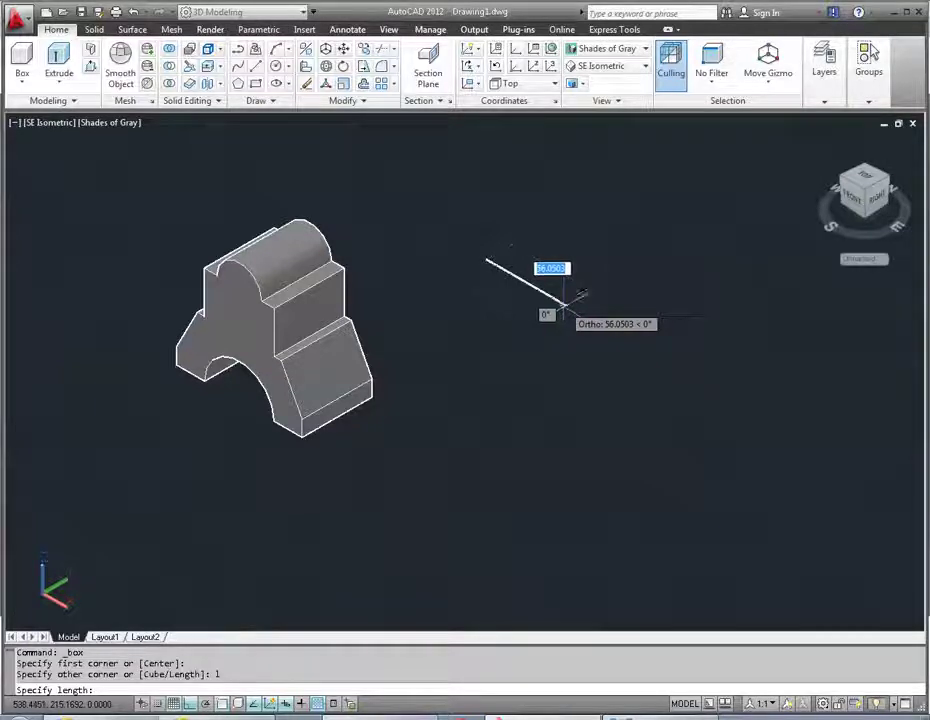
text(40)
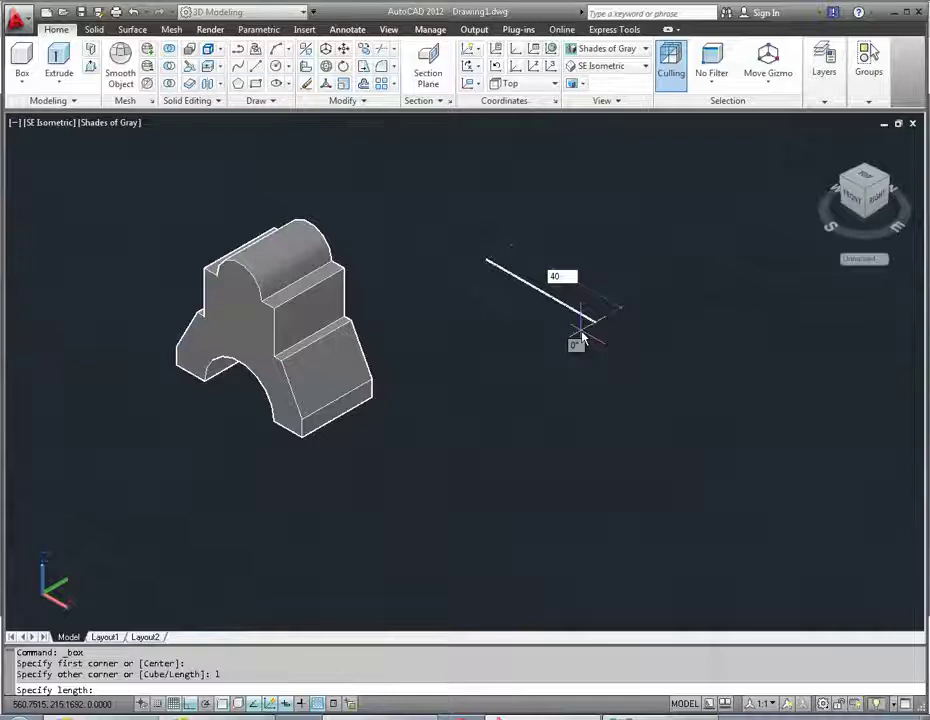
key(Return)
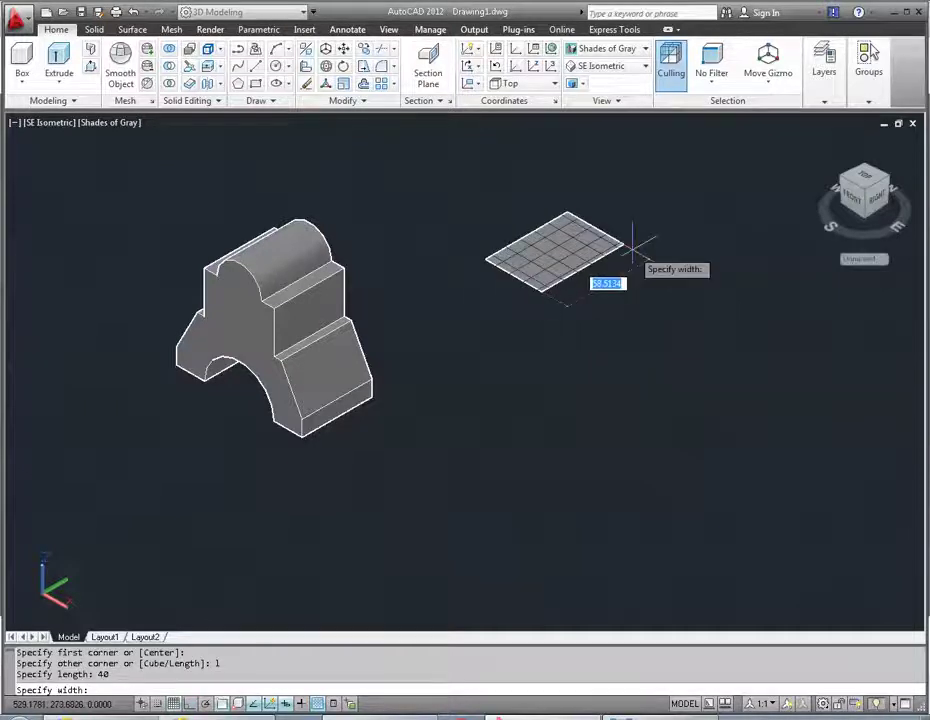
text(3)
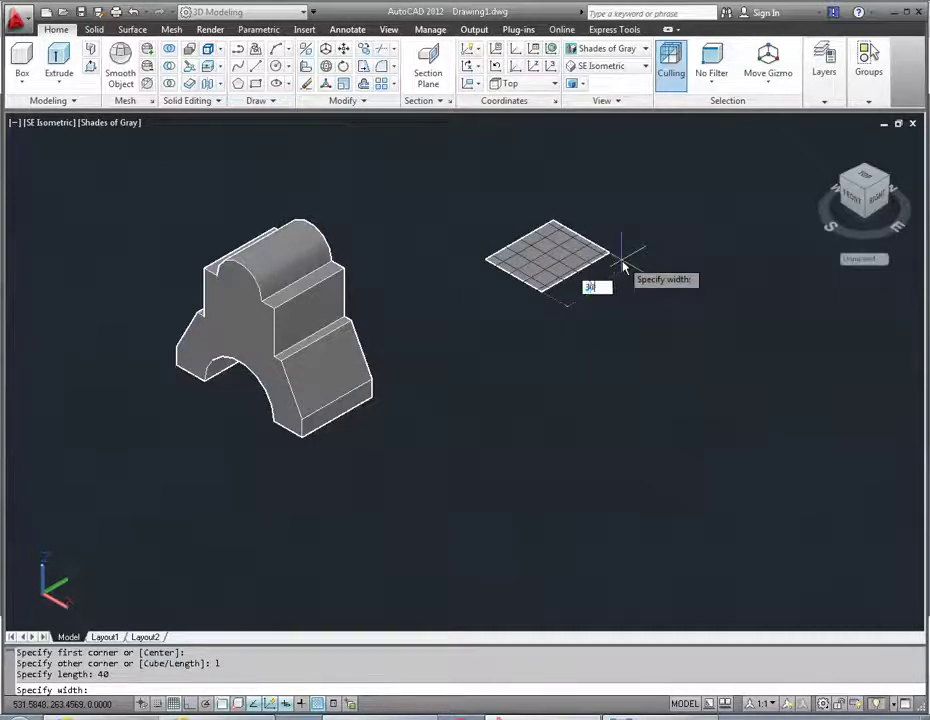
text(0)
key(Return)
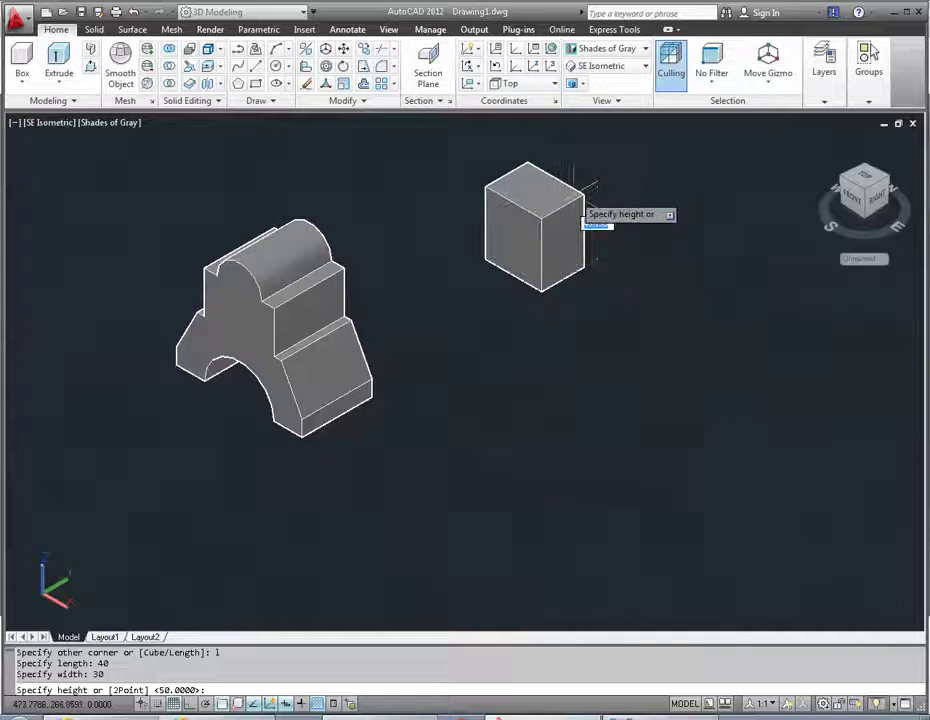
text(45)
key(Return)
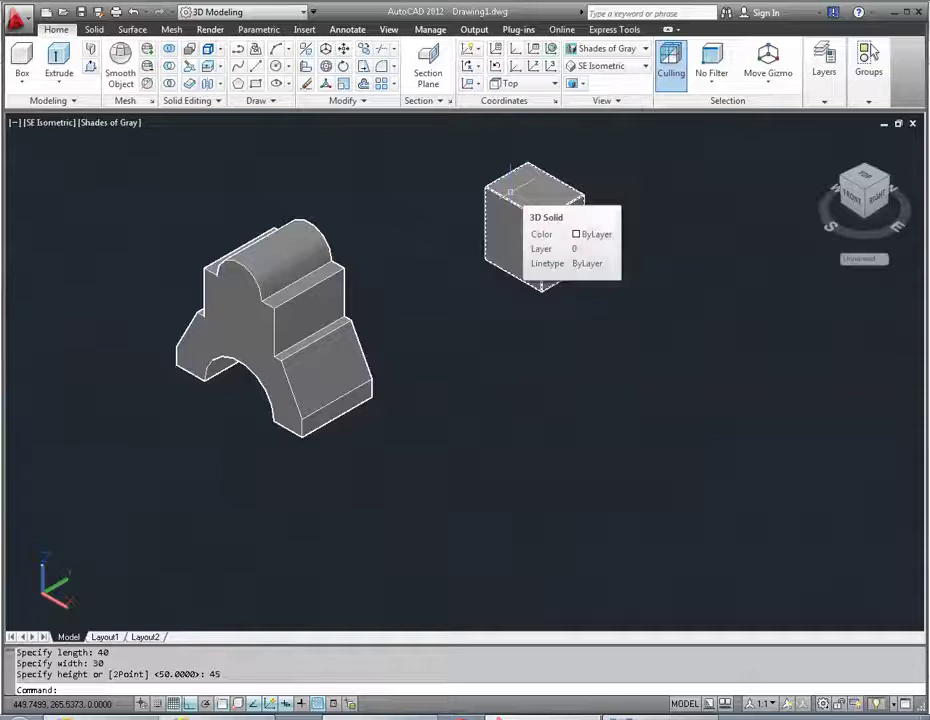
click(490, 172)
key(Escape)
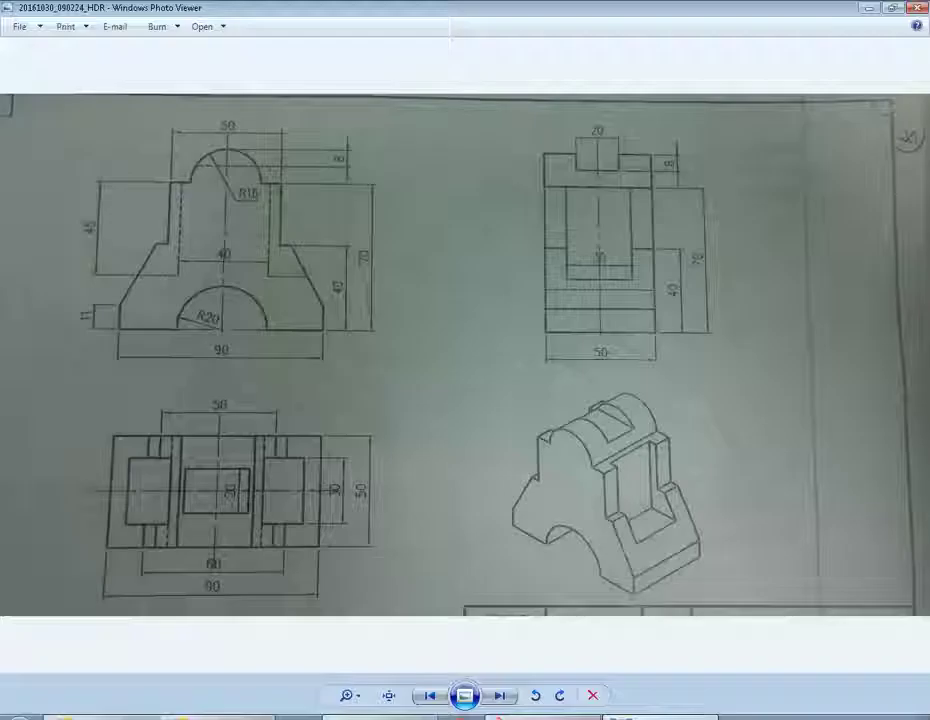
- Check the reference drawing photo, then return to AutoCAD to begin moving the box
click(606, 714)
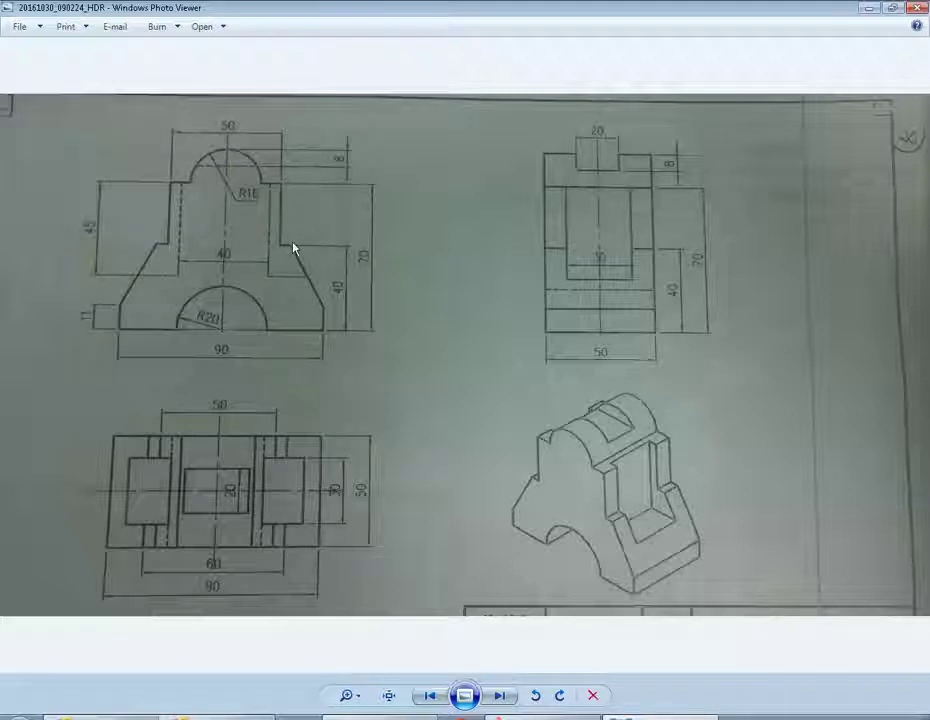
key(alt+Tab)
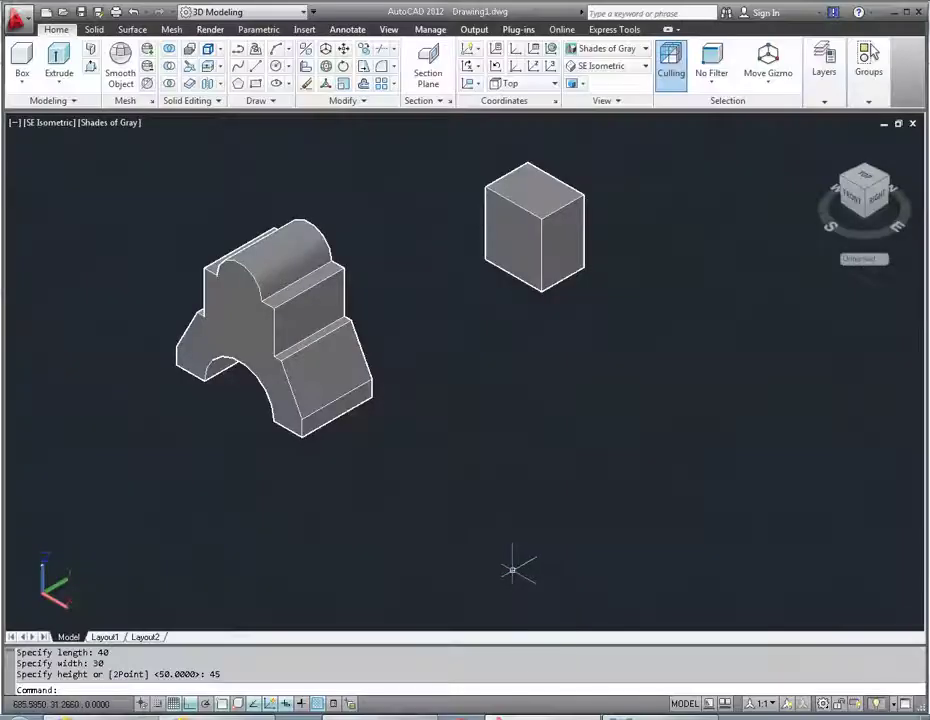
text(m)
key(Return)
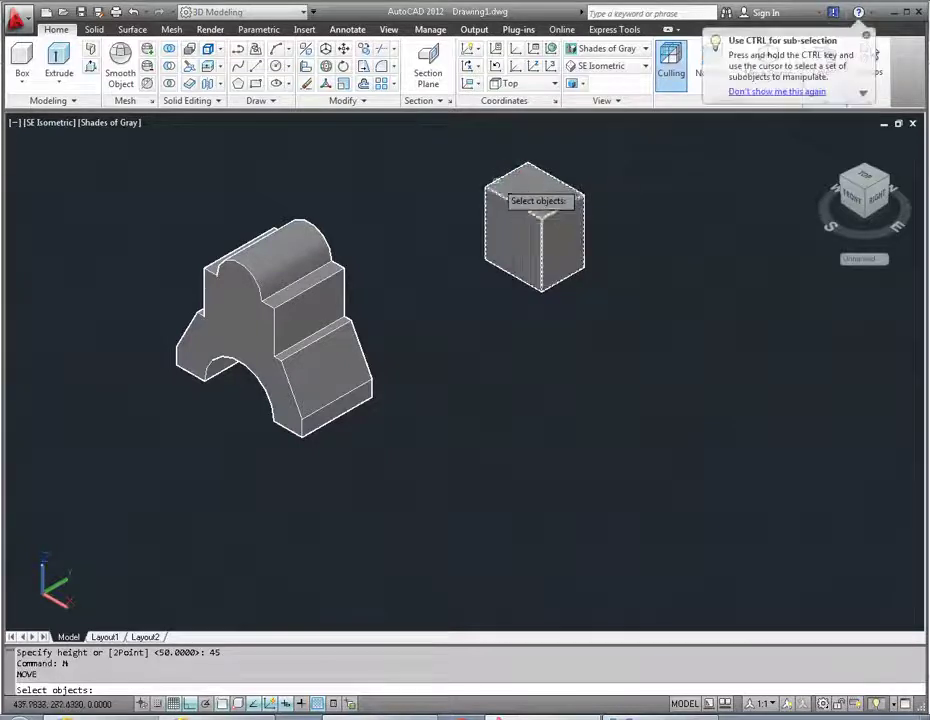
- Move the box from its top-edge midpoint onto the midpoint of the bracket's front
click(488, 196)
key(Return)
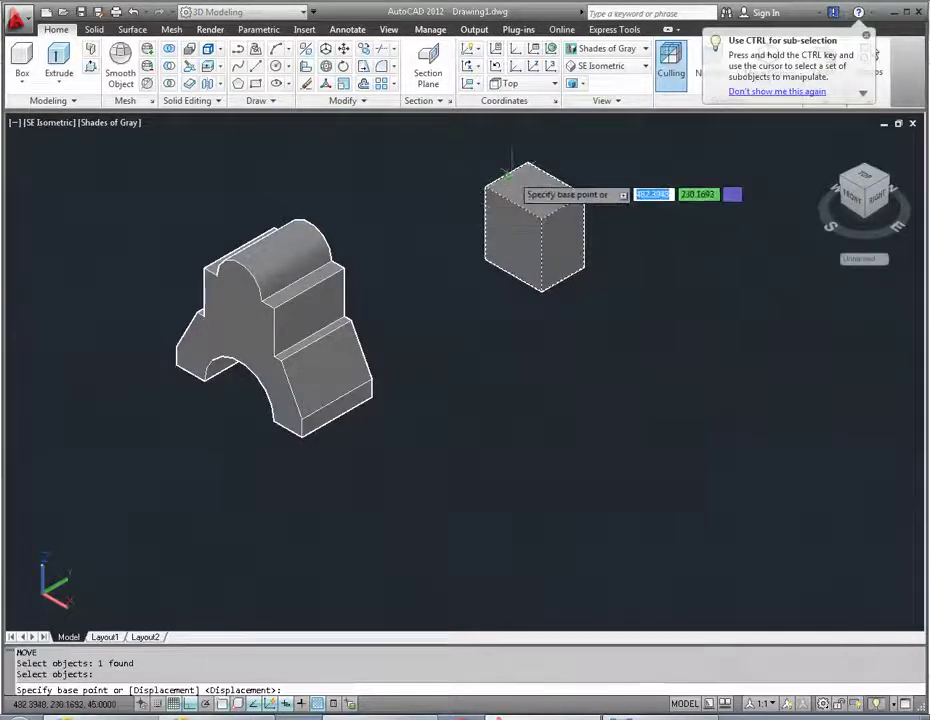
scroll(507, 180, up, 2)
scroll(506, 177, up, 2)
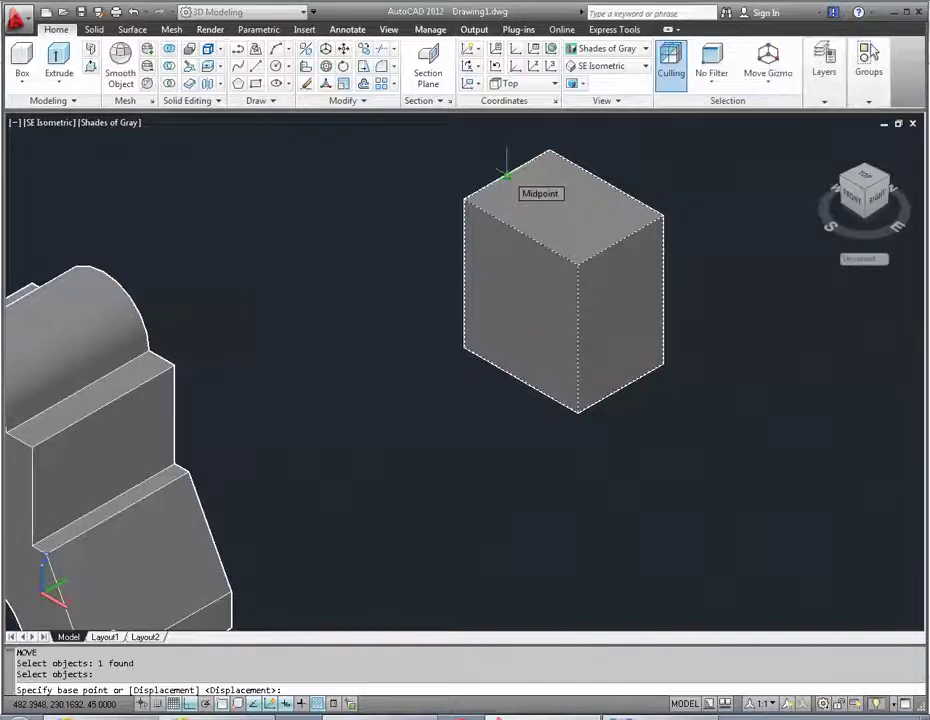
click(507, 175)
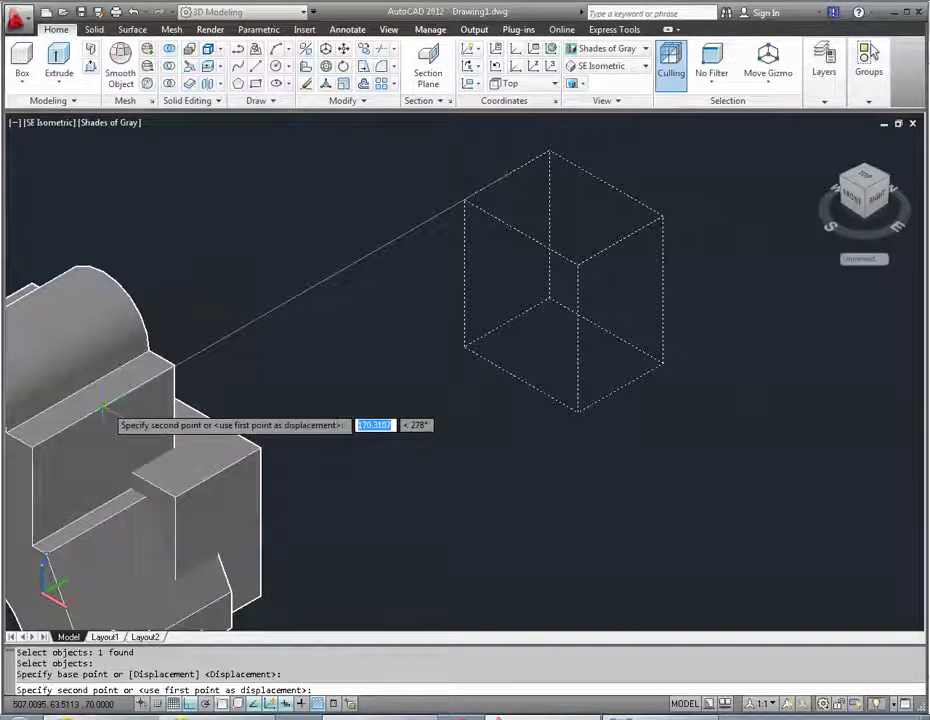
click(104, 408)
scroll(104, 408, up, 2)
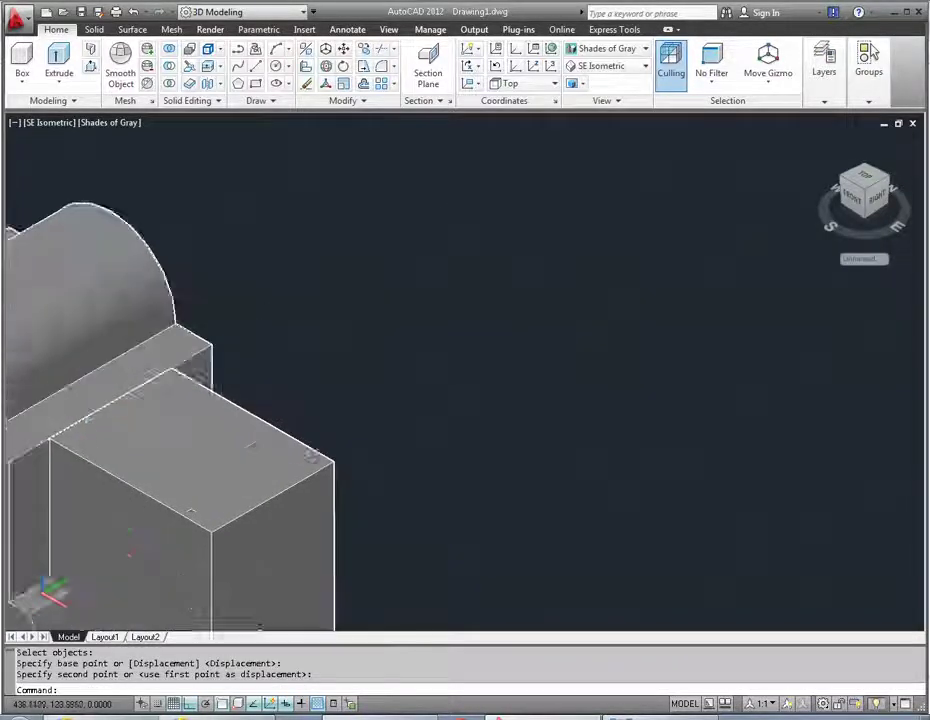
scroll(104, 408, up, 3)
scroll(437, 518, down, 1)
scroll(62, 434, down, 2)
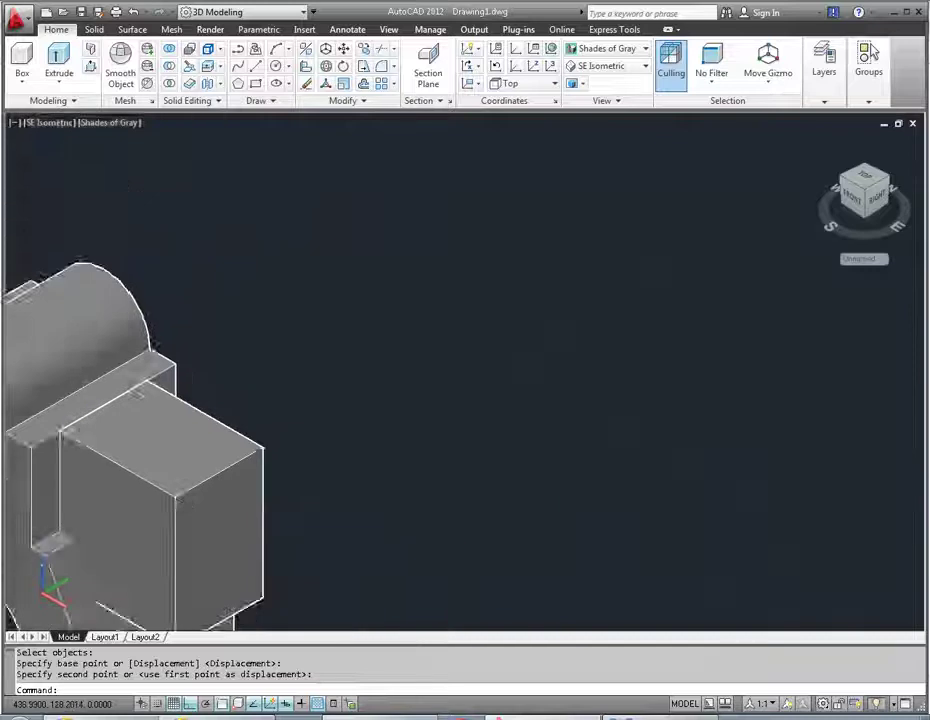
scroll(62, 434, up, 2)
scroll(62, 434, up, 3)
scroll(20, 403, down, 1)
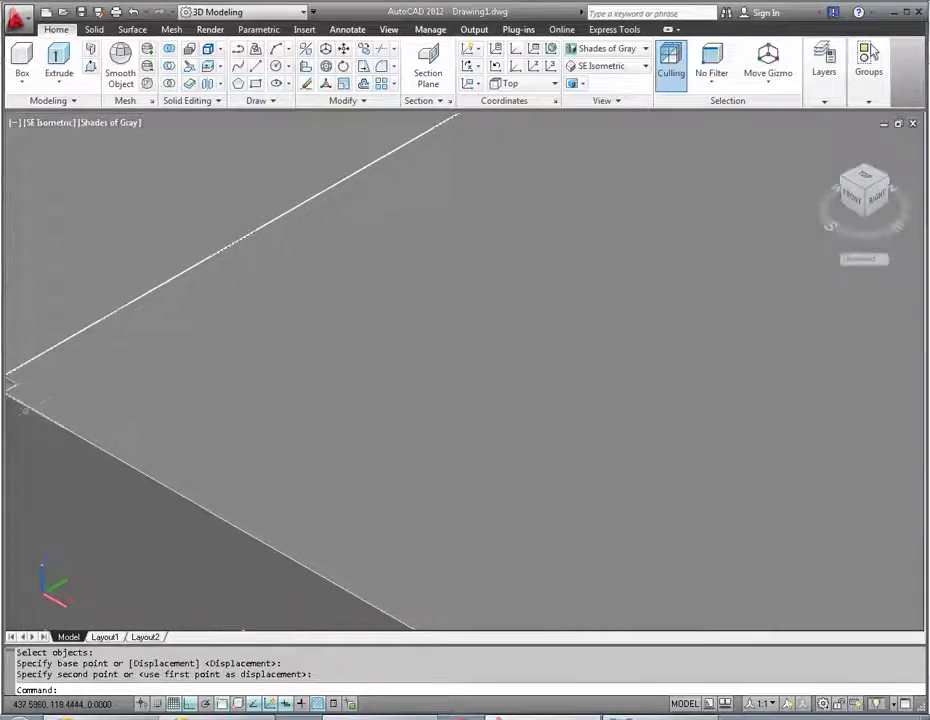
scroll(20, 403, down, 1)
scroll(20, 403, down, 2)
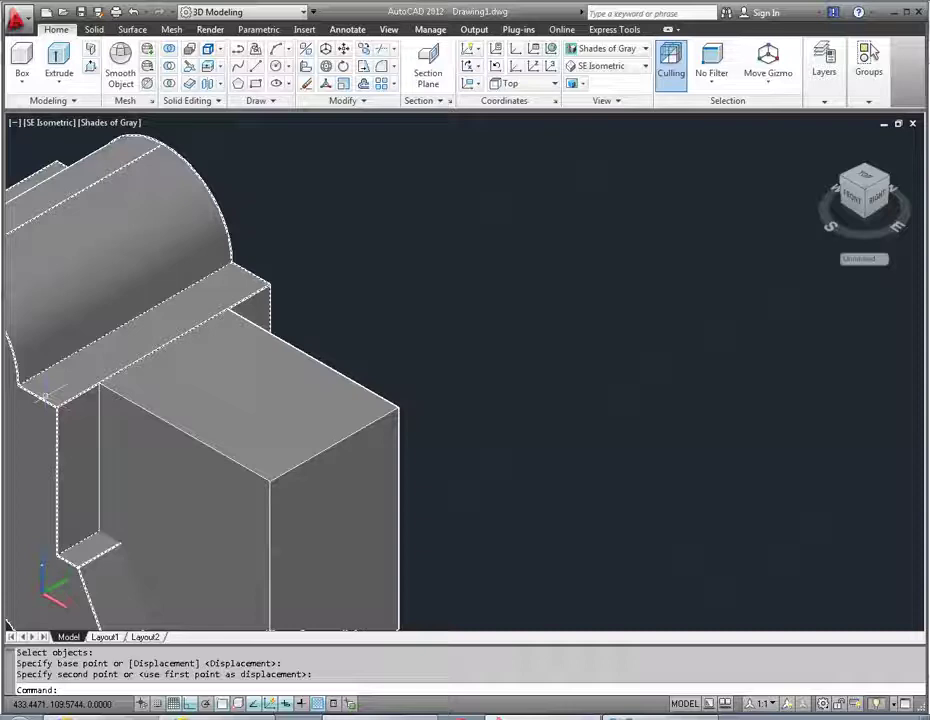
mouse_move(142, 407)
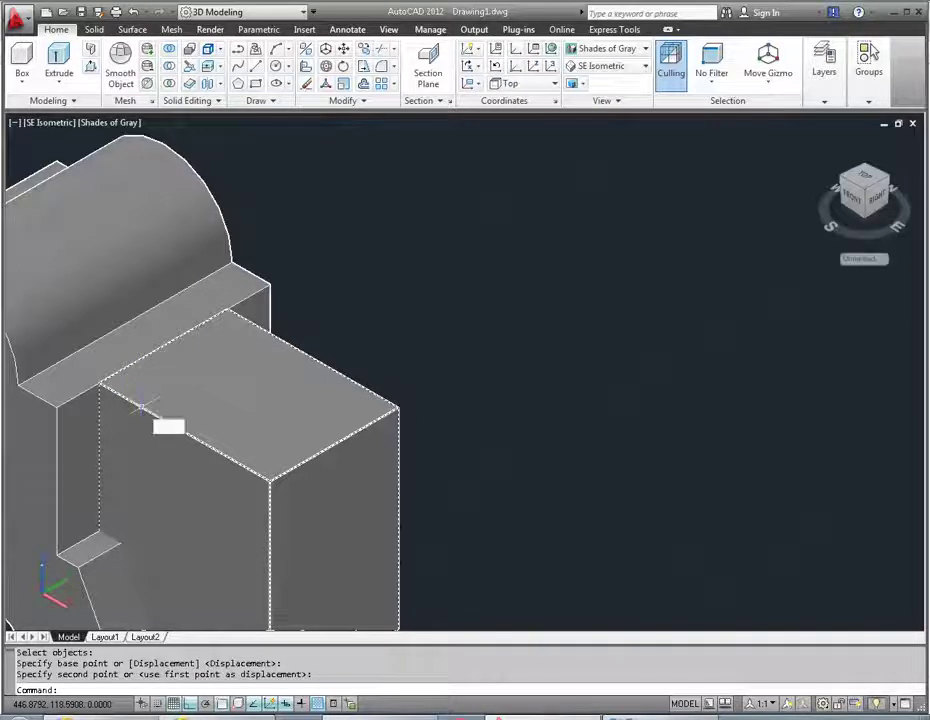
- Shift the box a further 4.5 units into its final position
text(m)
key(Return)
click(143, 408)
key(Return)
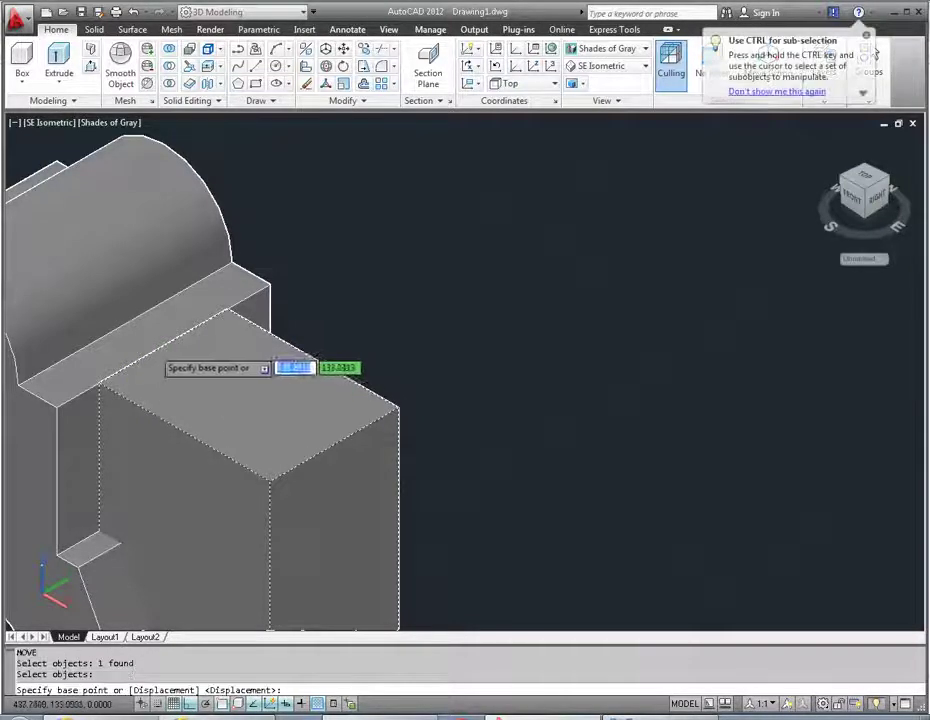
click(163, 347)
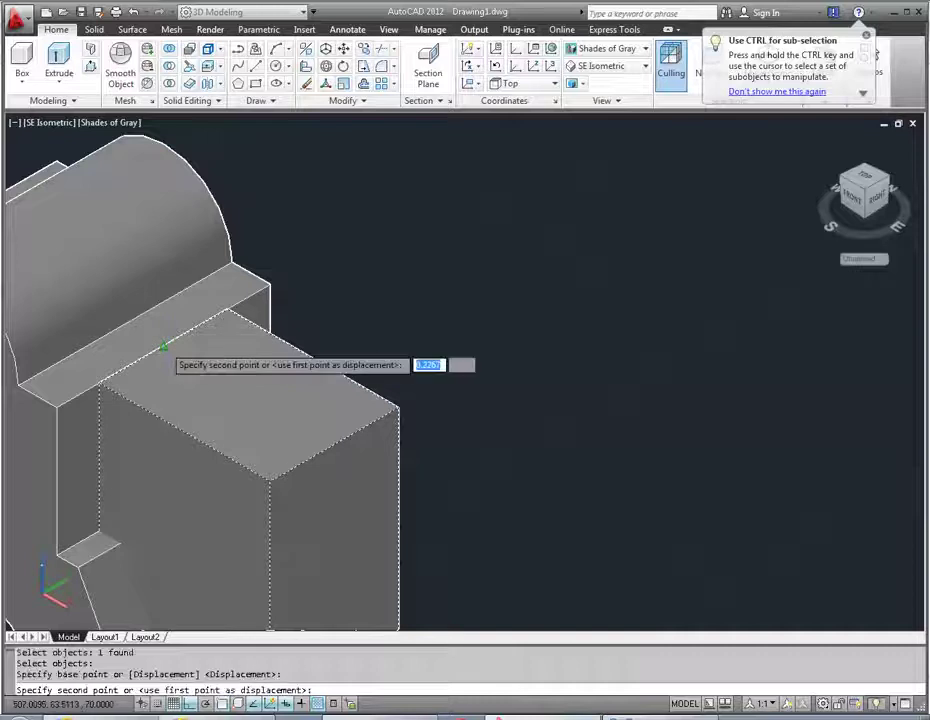
text(4.5)
key(Return)
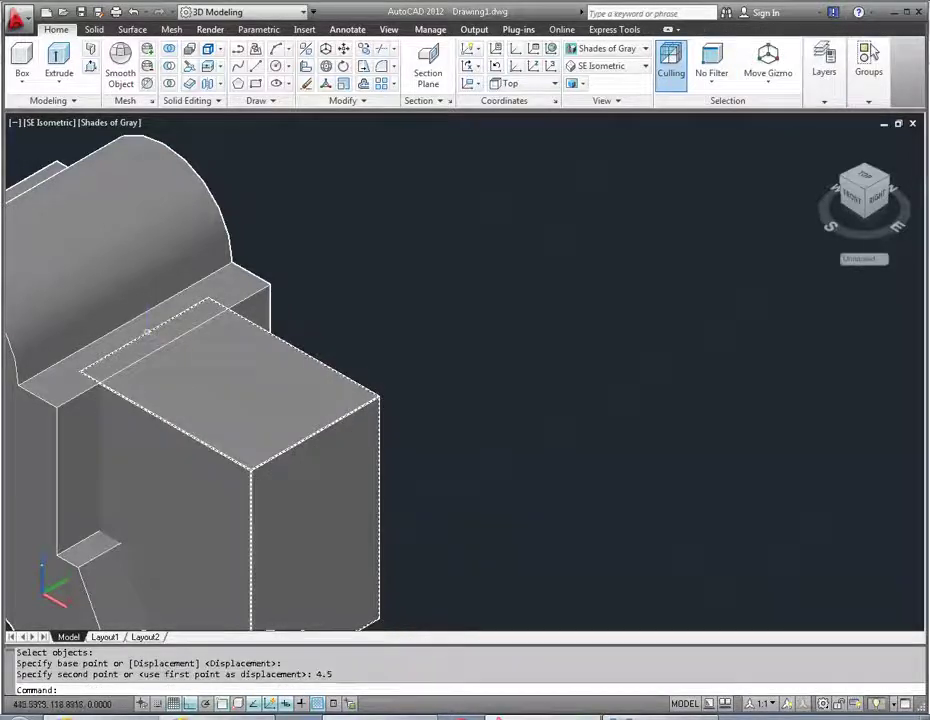
scroll(25, 430, down, 5)
scroll(27, 432, up, 2)
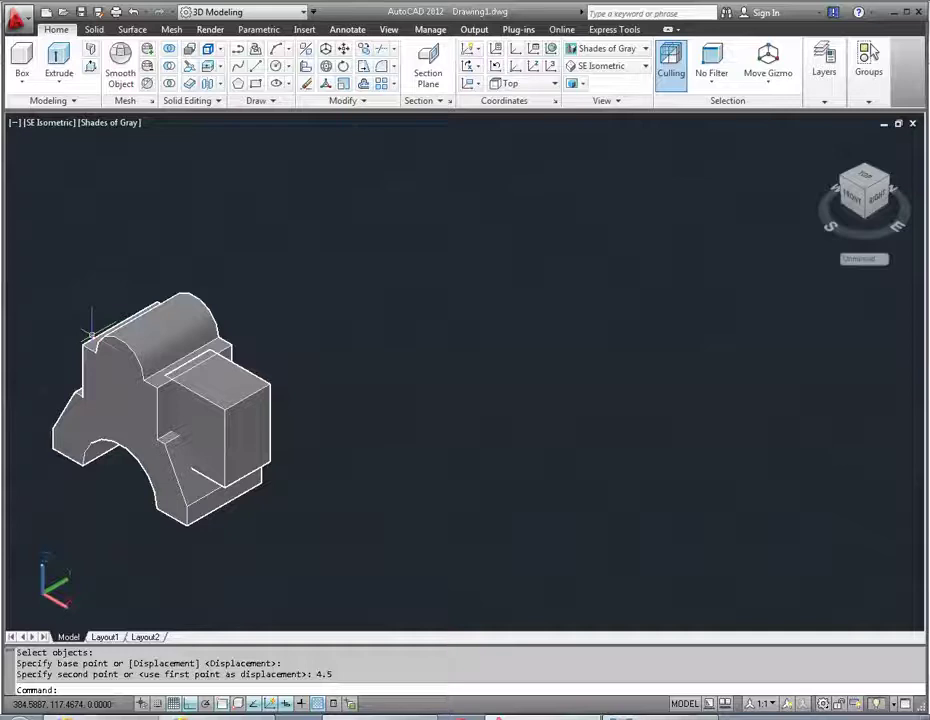
text(mi)
key(Return)
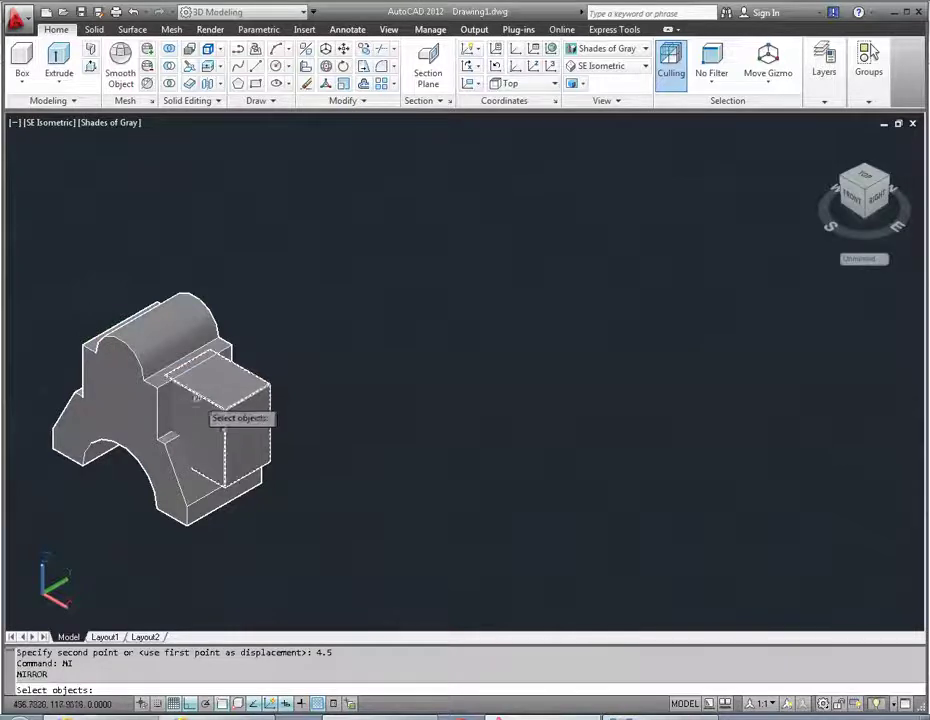
- Mirror the box across the bracket's centreline, keeping the original box
click(194, 394)
key(Return)
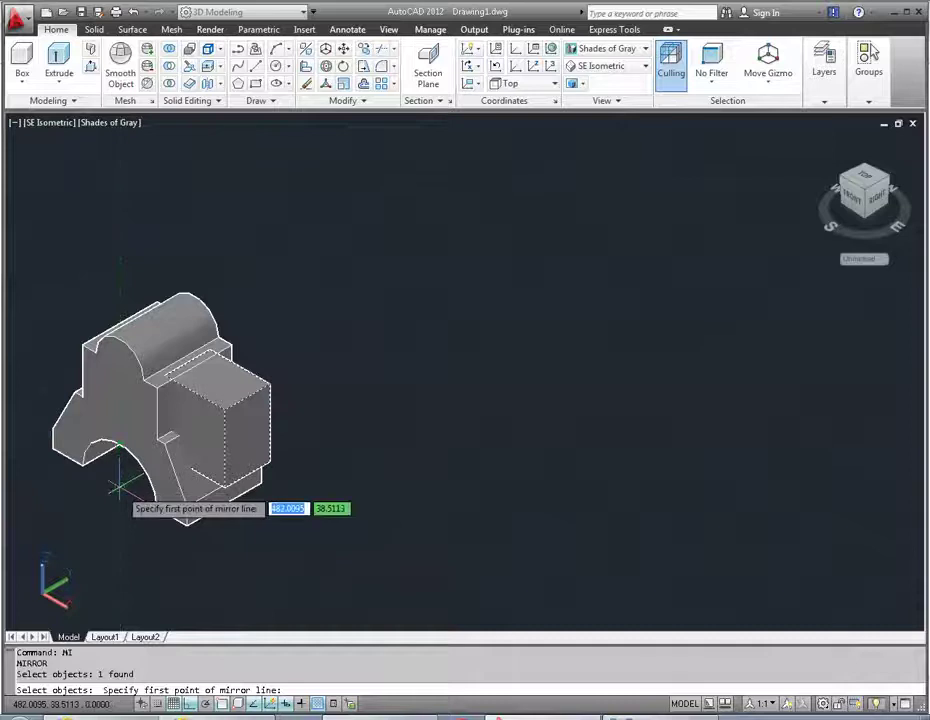
click(118, 486)
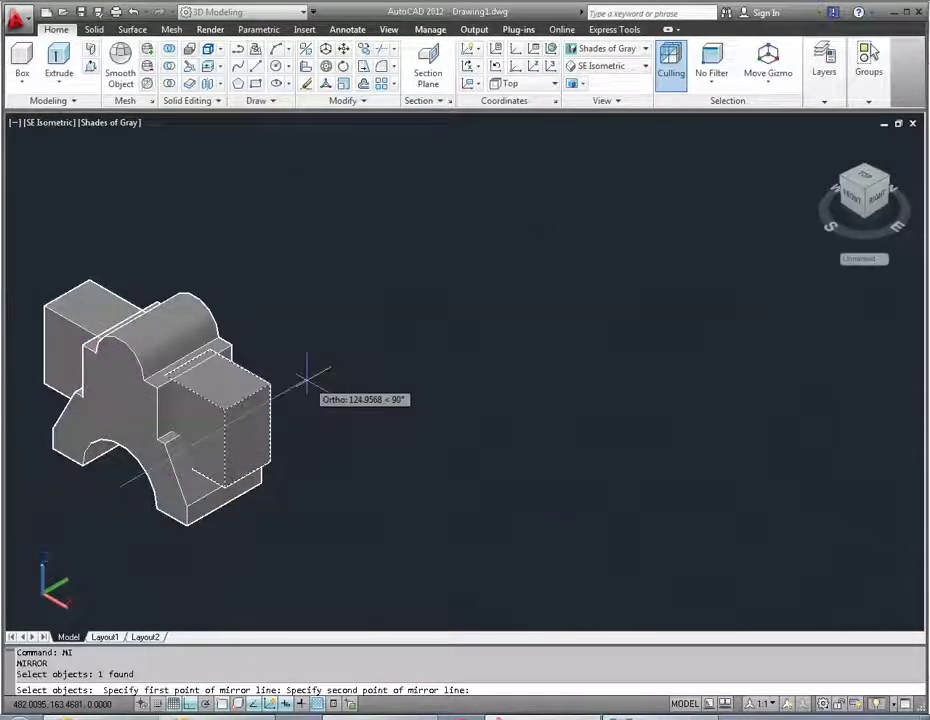
click(308, 378)
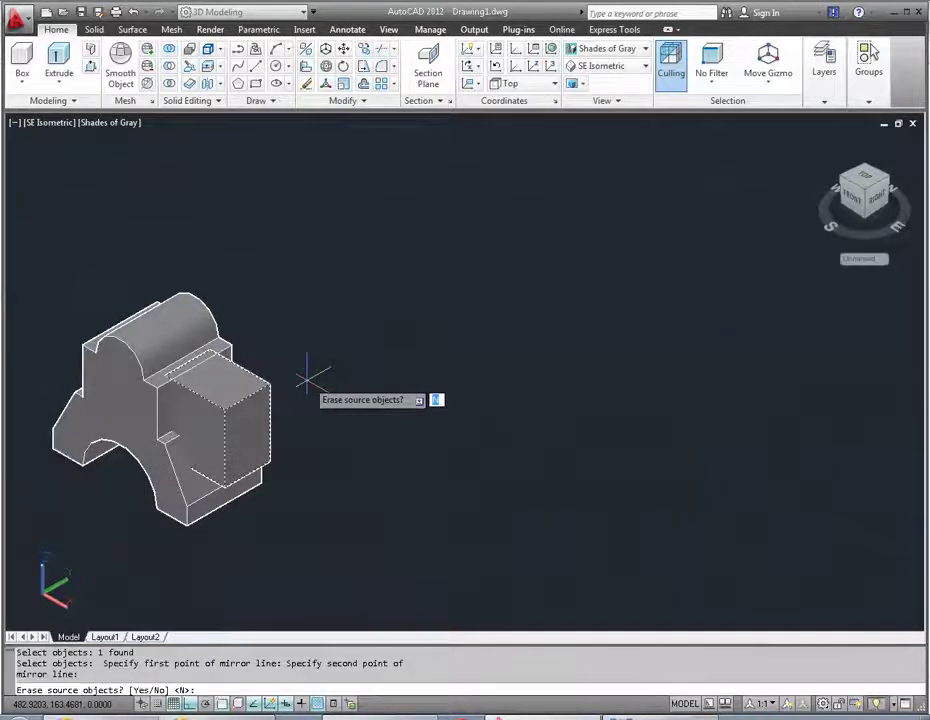
key(Return)
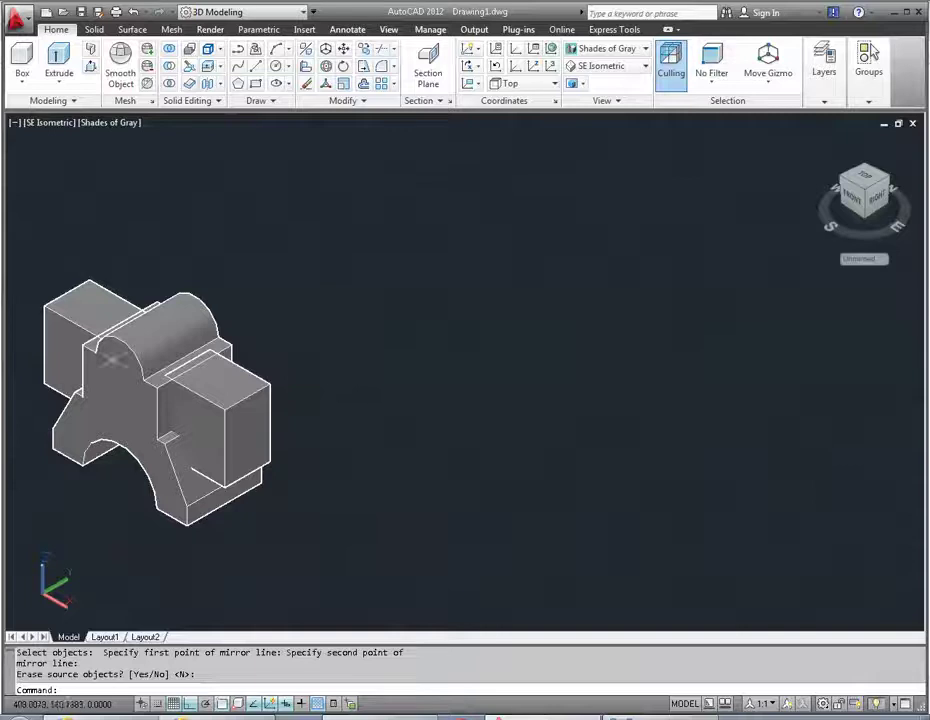
scroll(72, 398, down, 2)
scroll(50, 398, up, 2)
scroll(35, 392, up, 1)
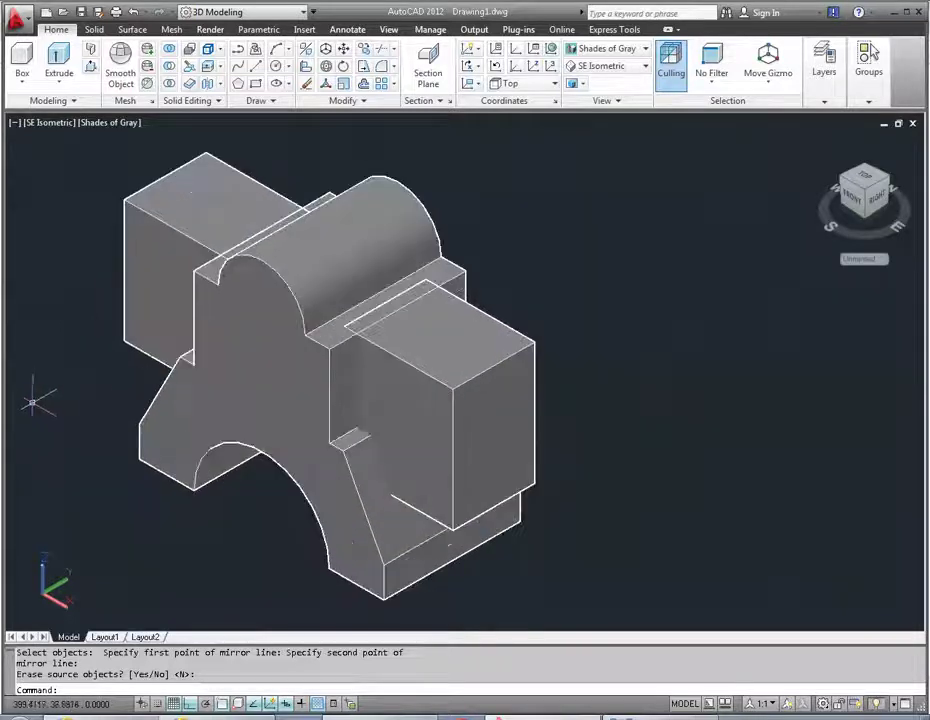
scroll(35, 400, down, 2)
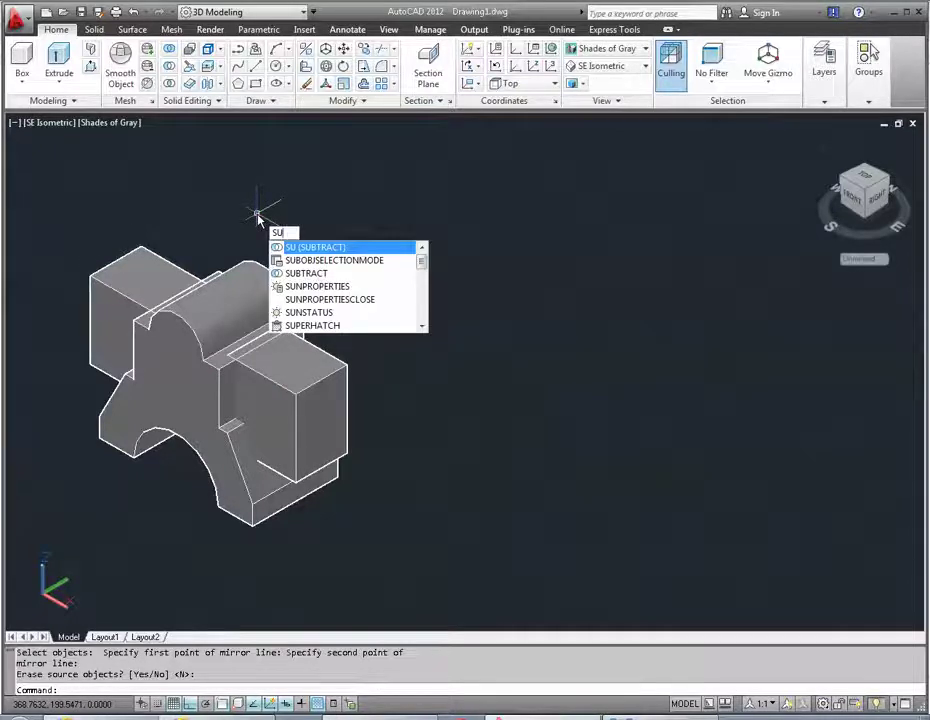
- Subtract the window-selected boxes from the bracket solid to cut the pockets
key(Return)
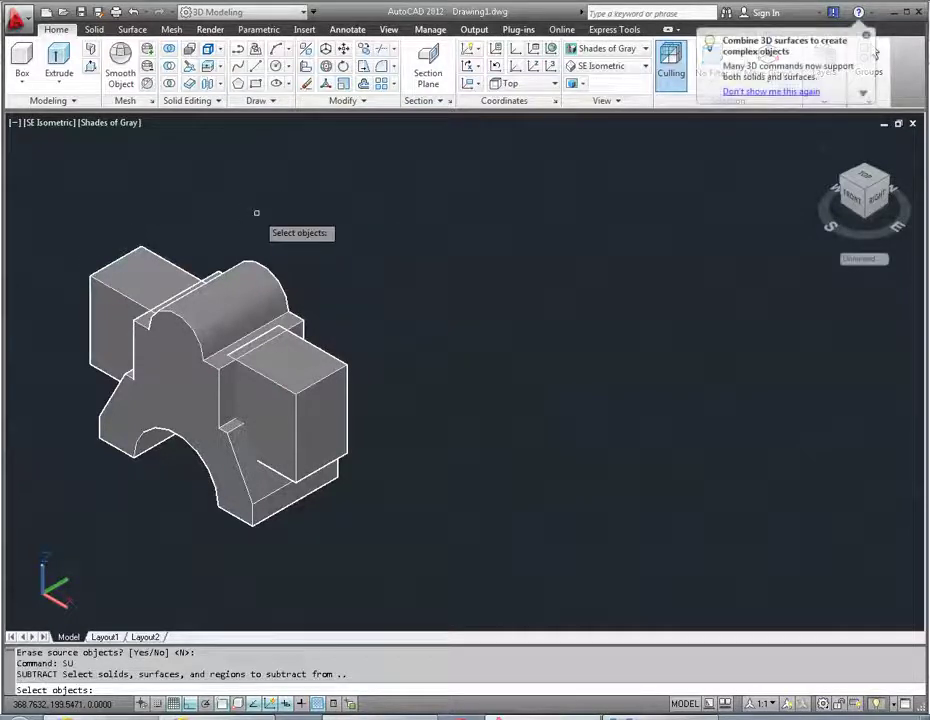
click(178, 378)
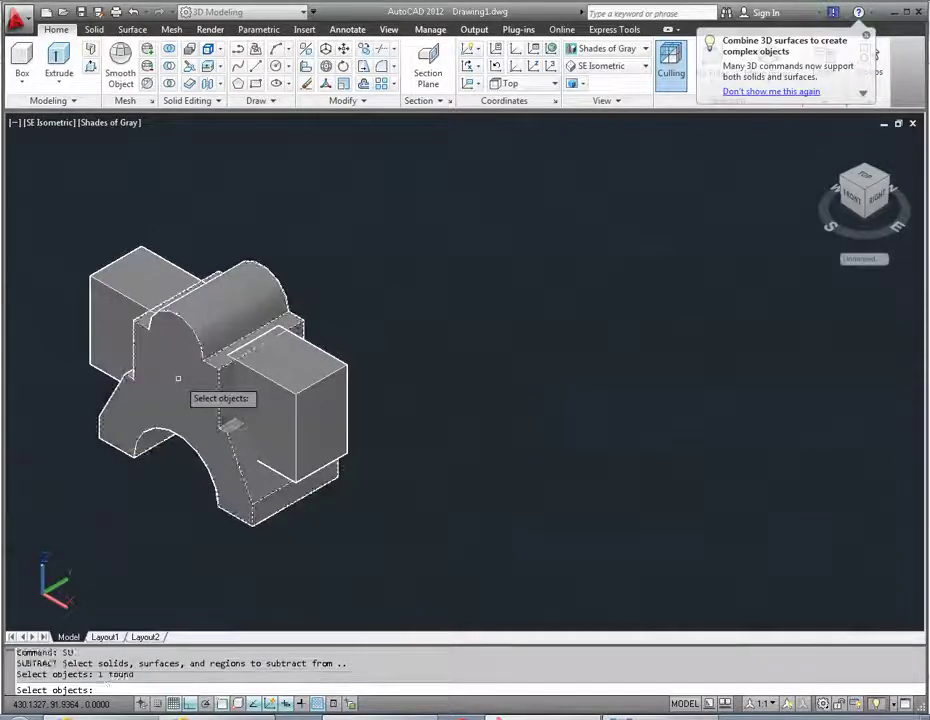
key(Return)
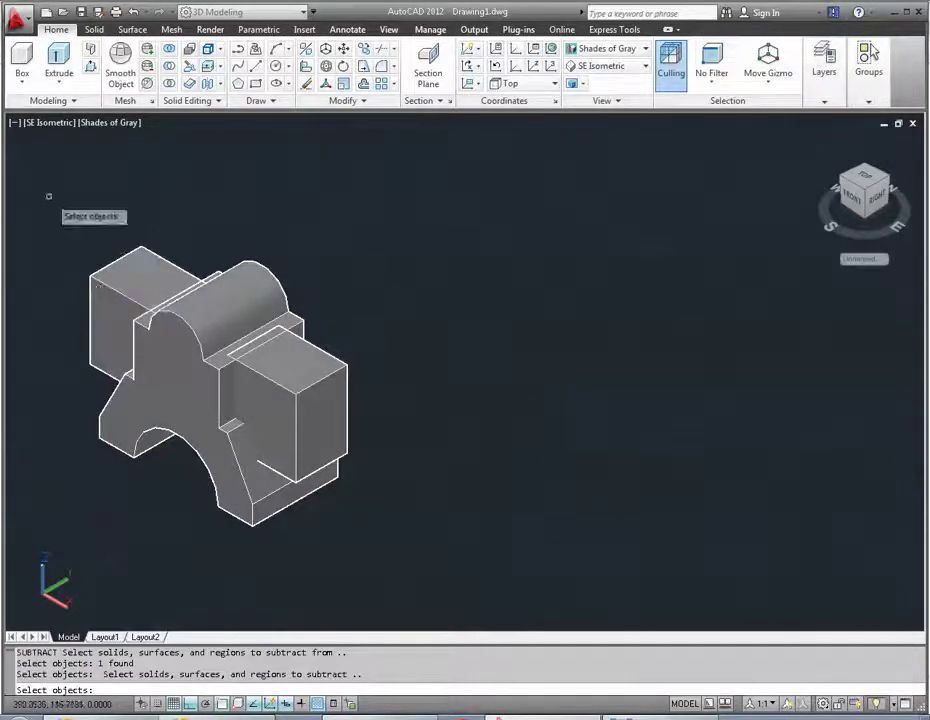
click(49, 197)
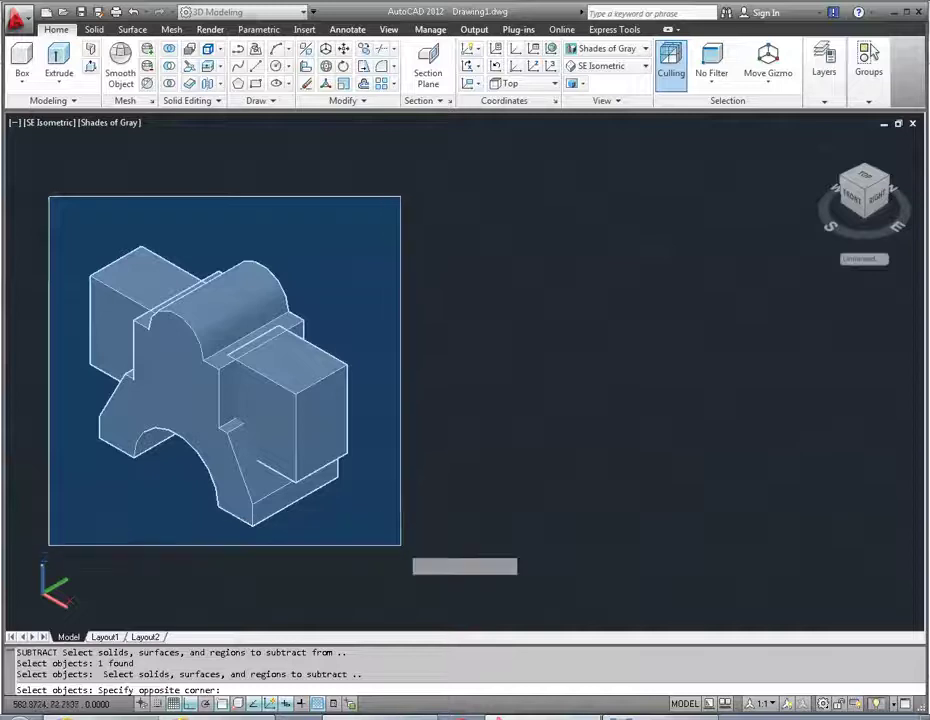
click(400, 545)
key(Return)
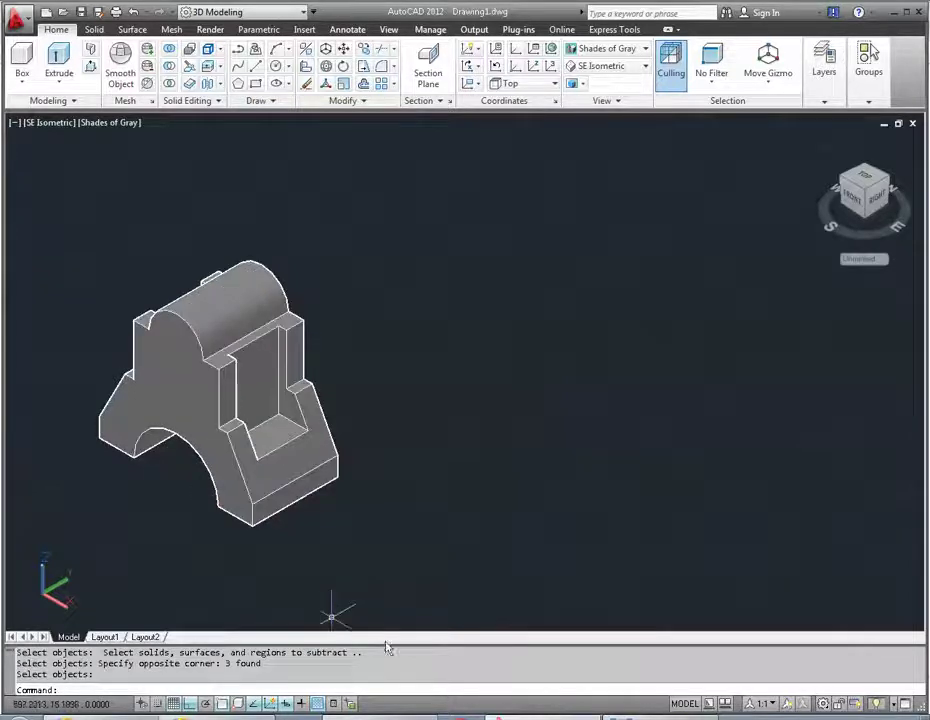
click(340, 716)
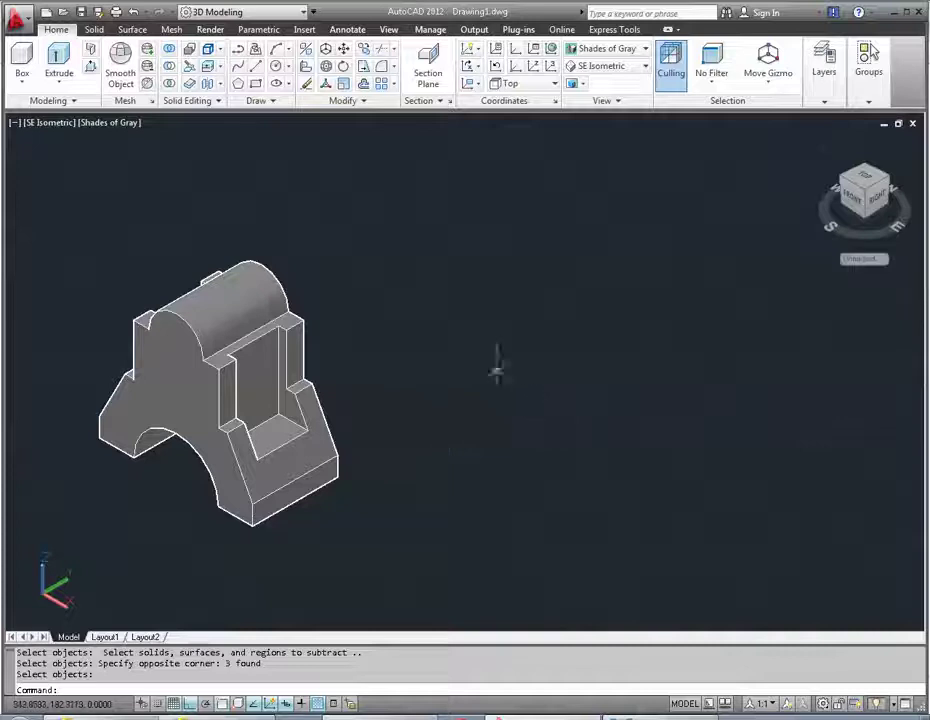
- Draw a box right of the bracket with length 50 and width 20, picking its height
click(21, 60)
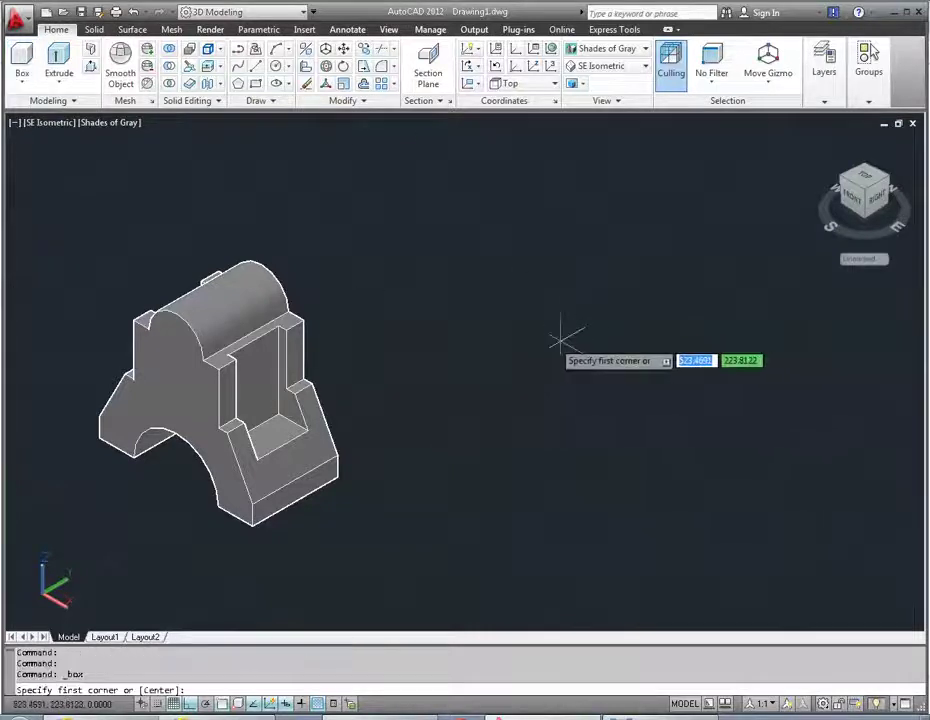
click(545, 342)
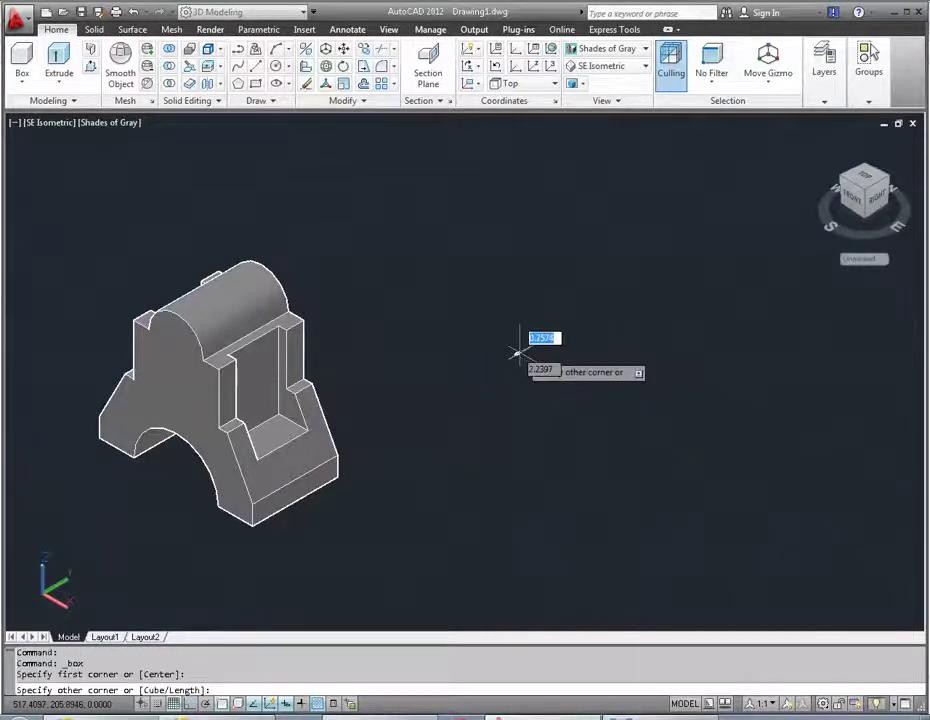
key(Escape)
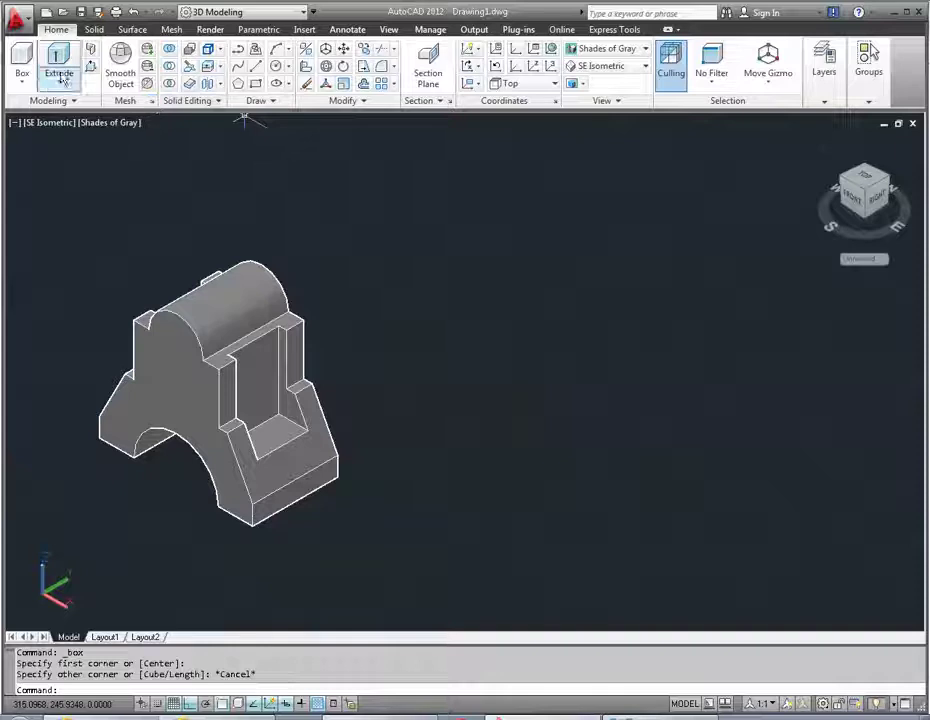
click(21, 60)
click(553, 305)
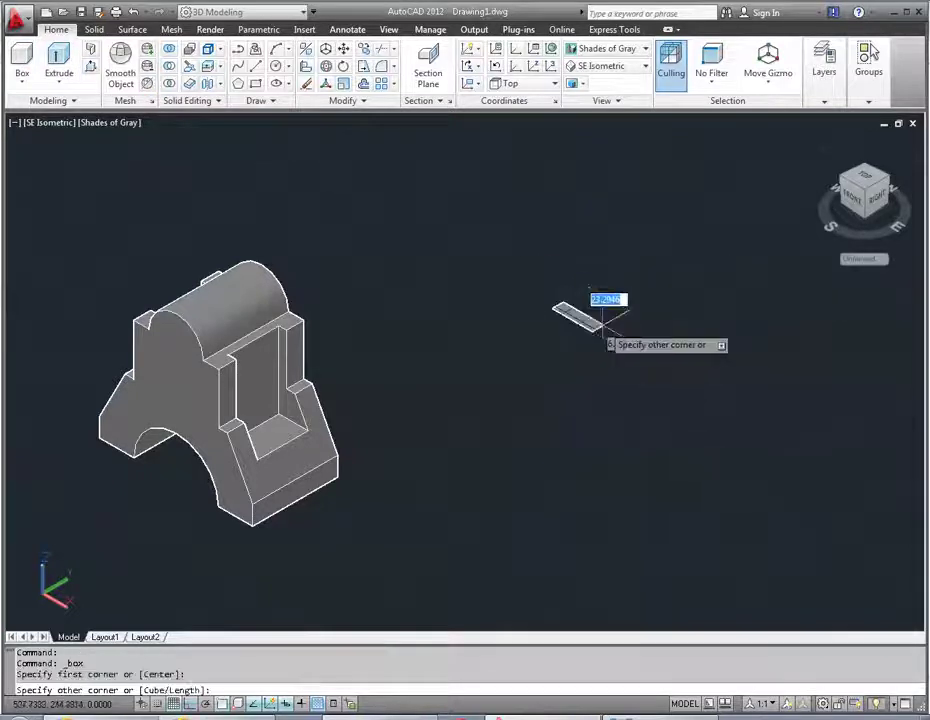
text(l)
key(Return)
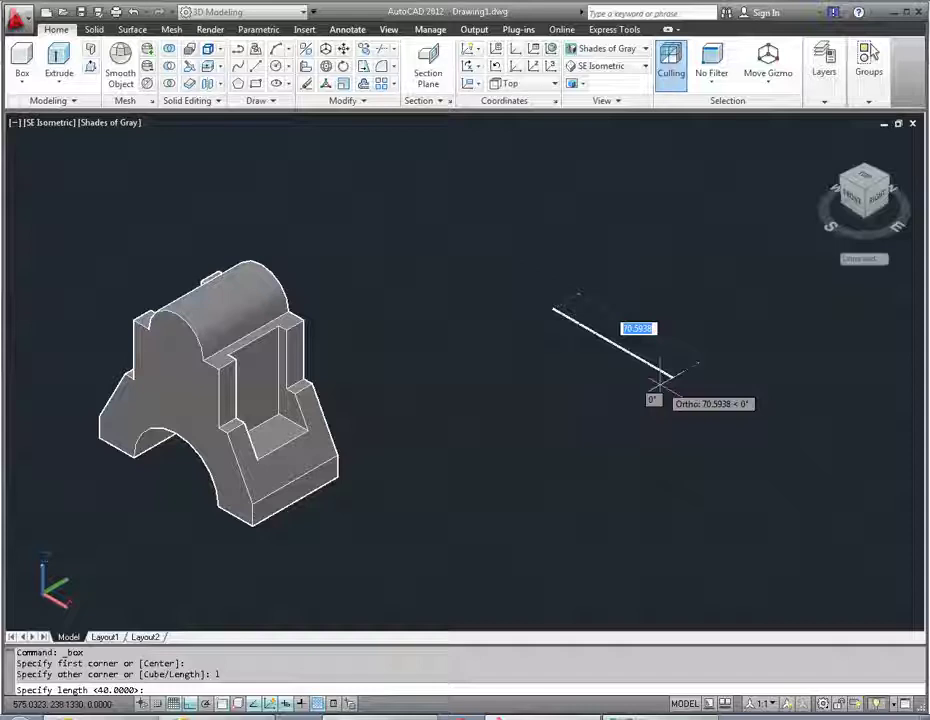
text(5)
key(Return)
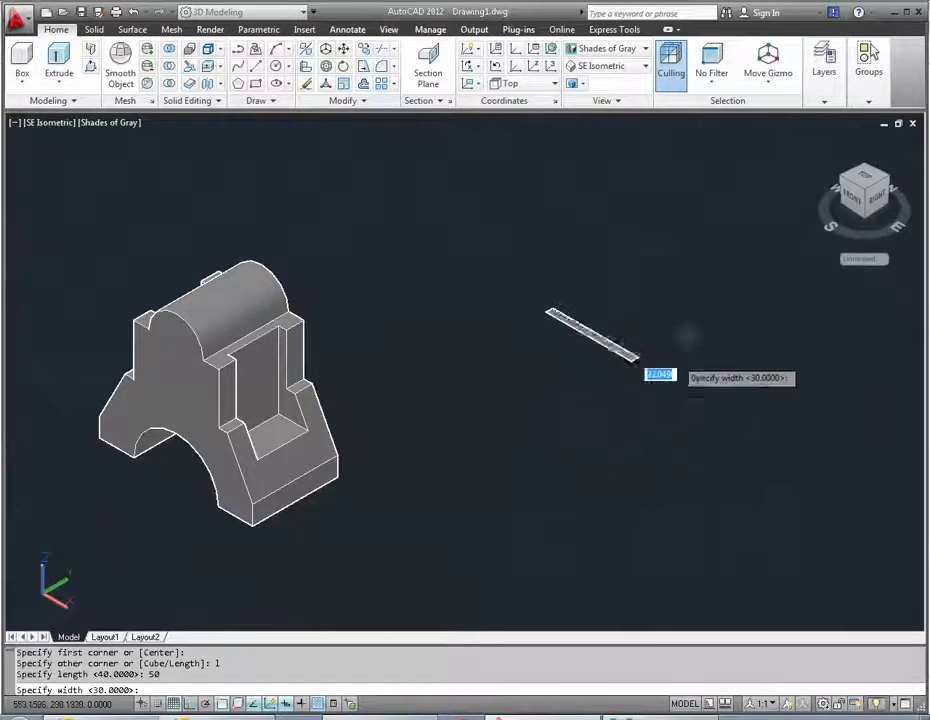
text(23)
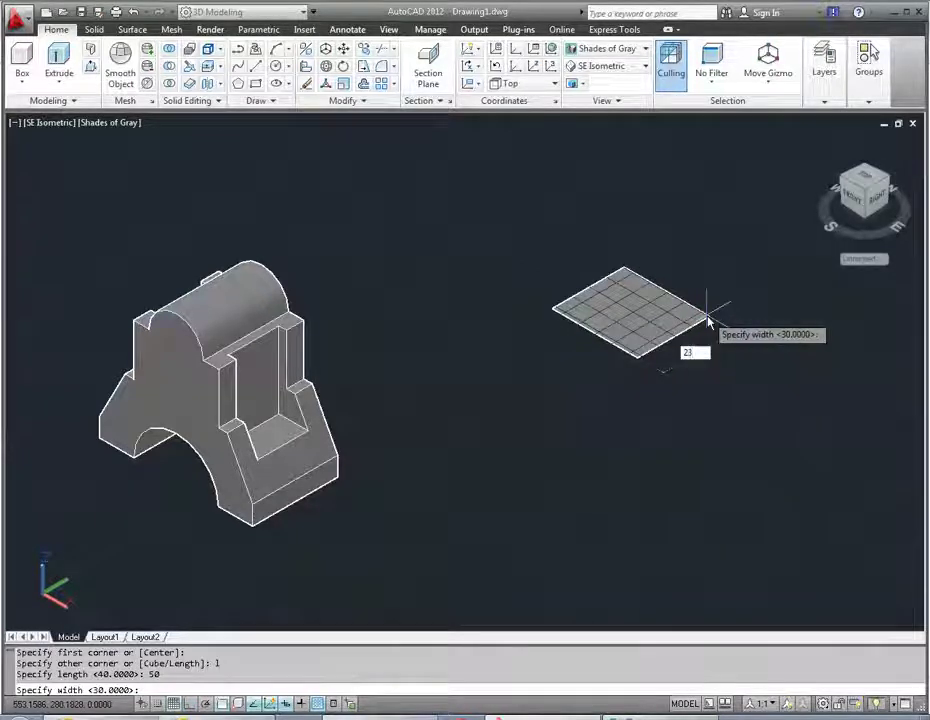
text(0)
key(Return)
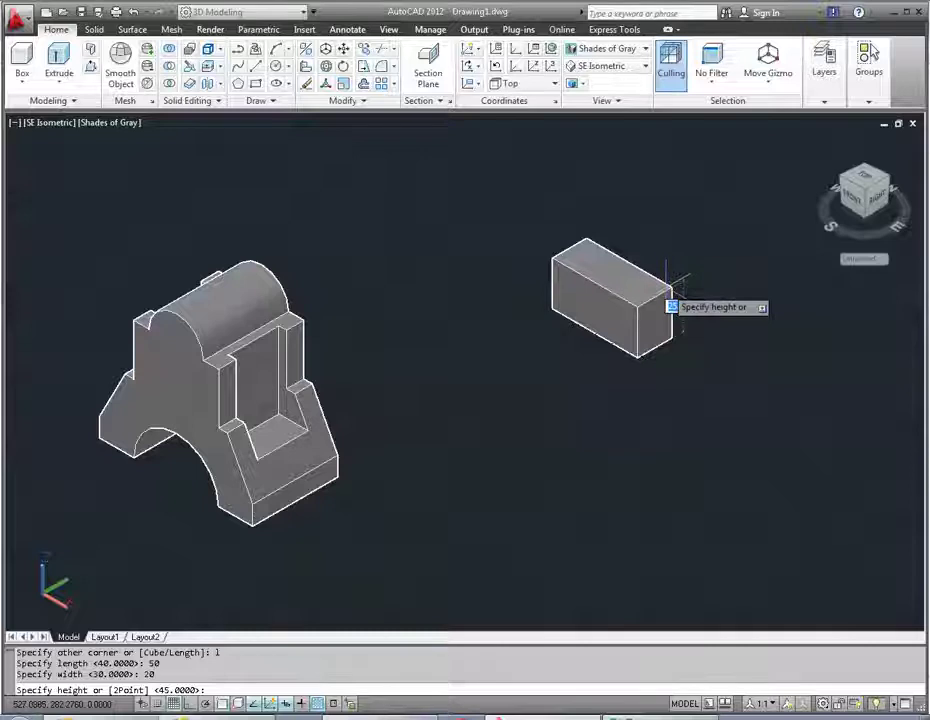
click(670, 283)
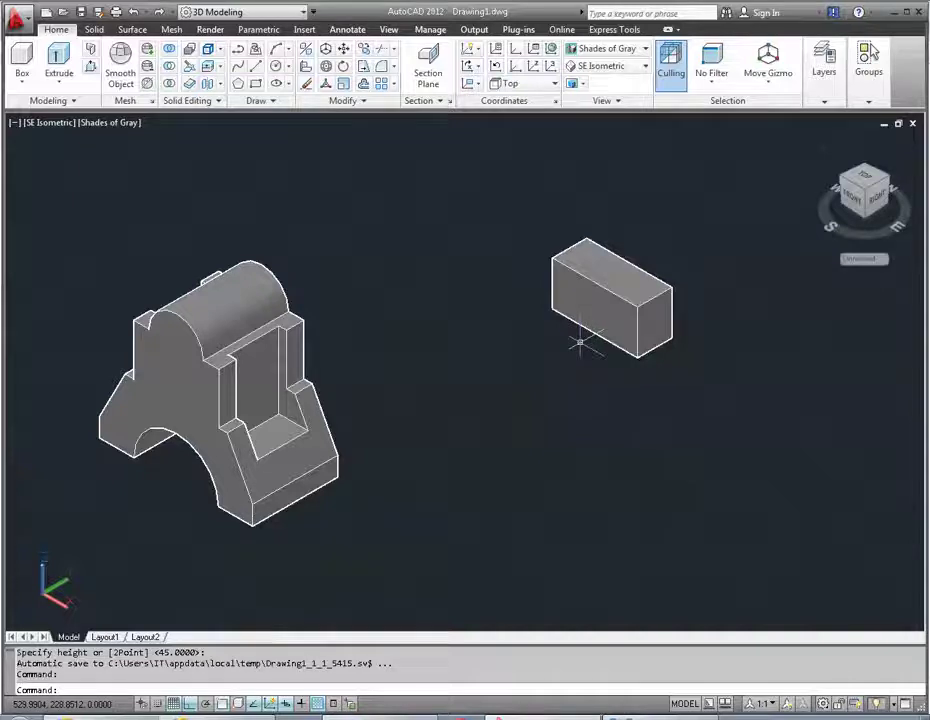
- Move the new 50 × 20 box by its corner onto the bracket's top edge, checking the reference drawing
text(m)
key(Return)
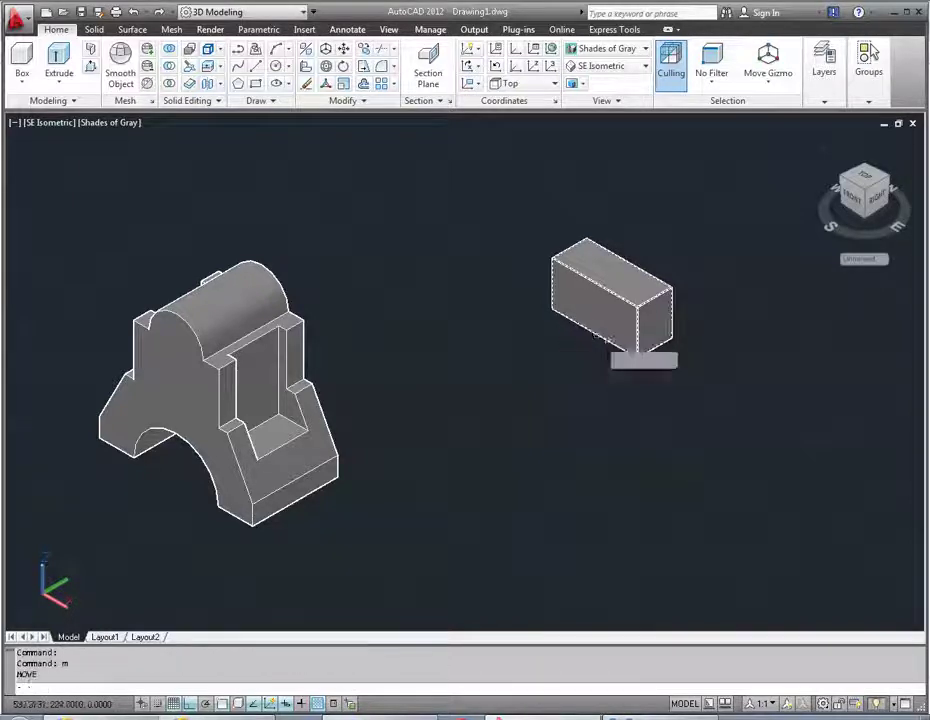
click(594, 333)
key(Return)
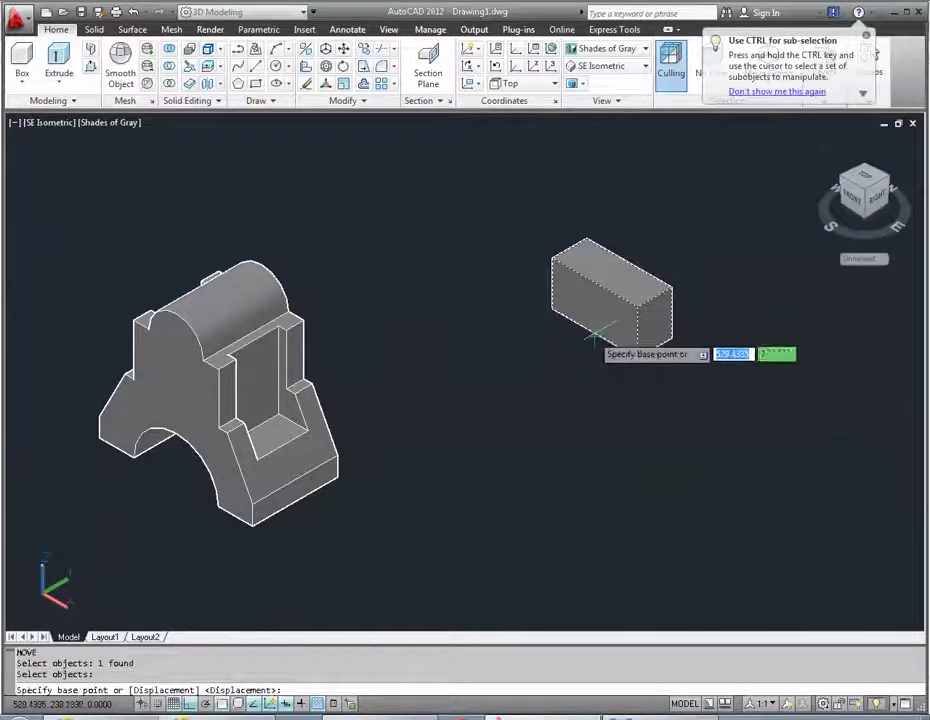
click(594, 333)
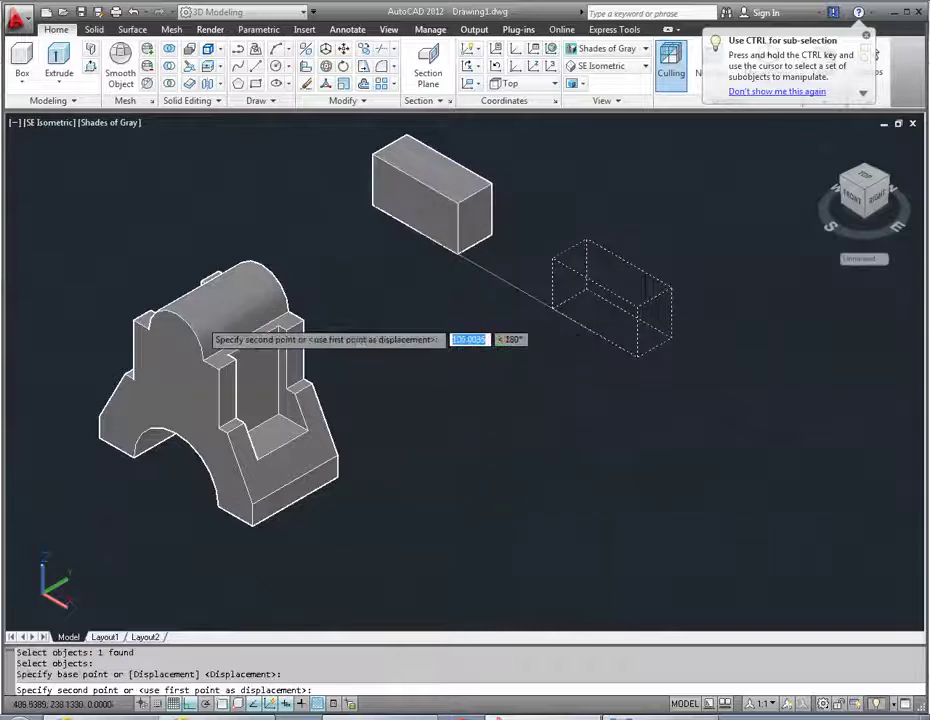
click(175, 316)
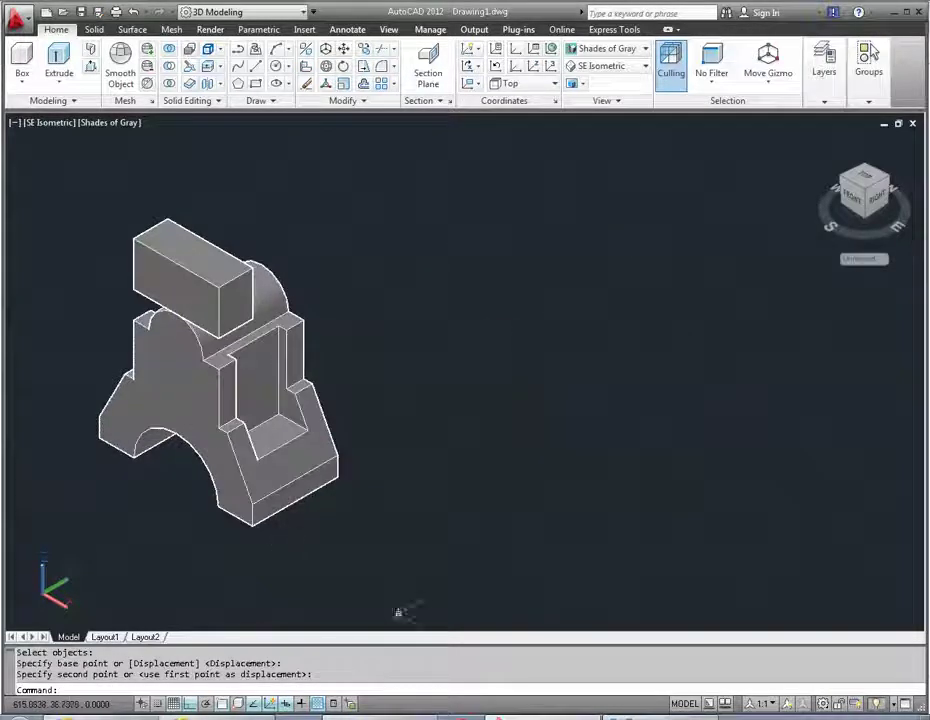
key(alt+Tab)
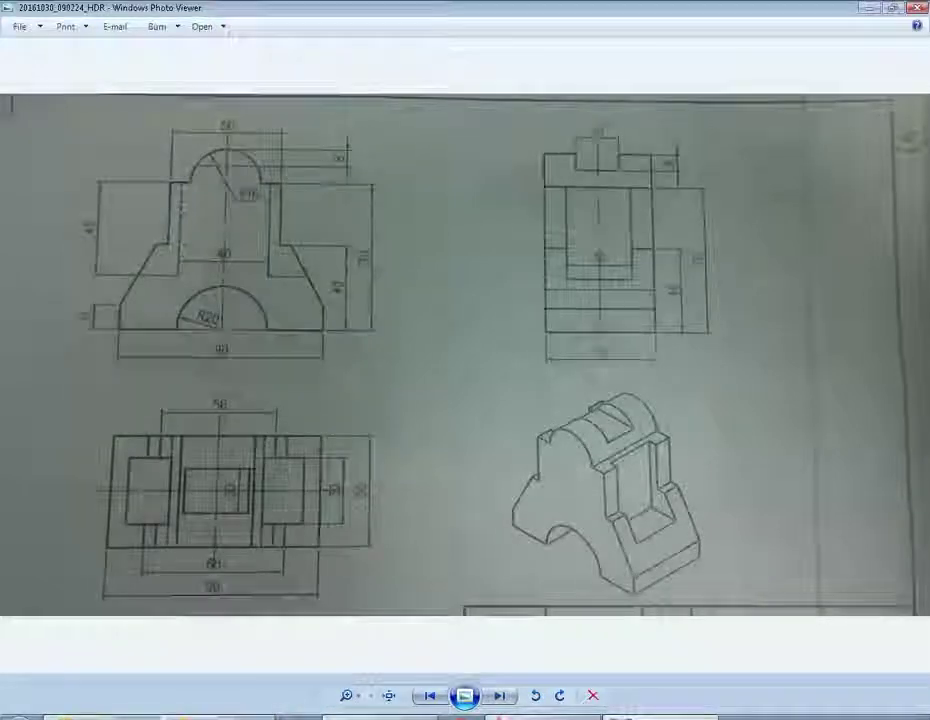
key(alt+Tab)
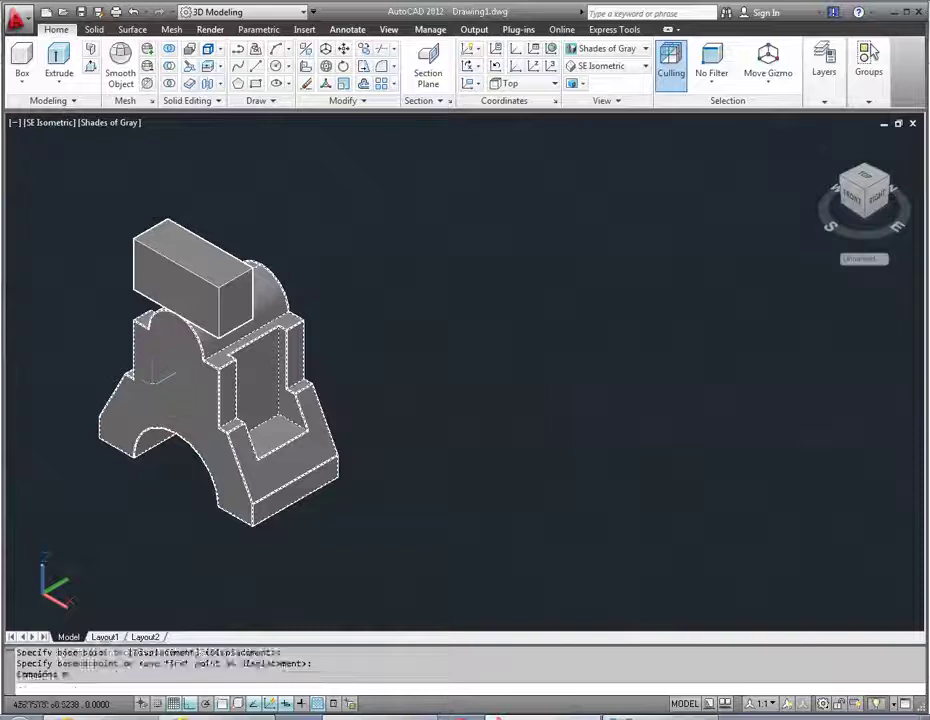
- Move the 50 × 20 box 8 units down into the arched crown, then compare with the reference
key(Return)
click(156, 296)
key(Return)
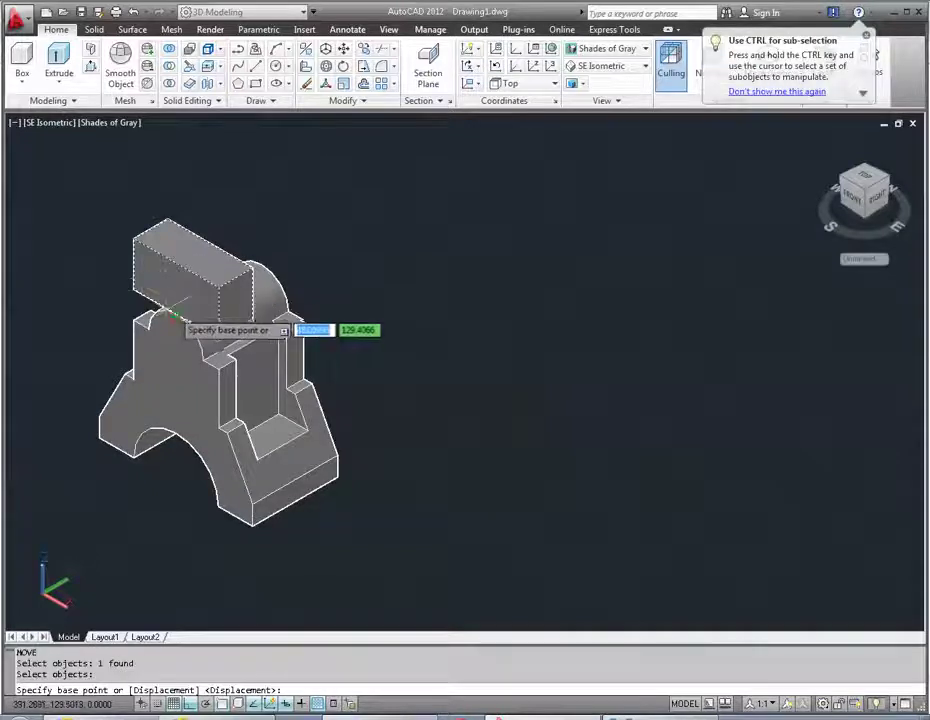
click(172, 316)
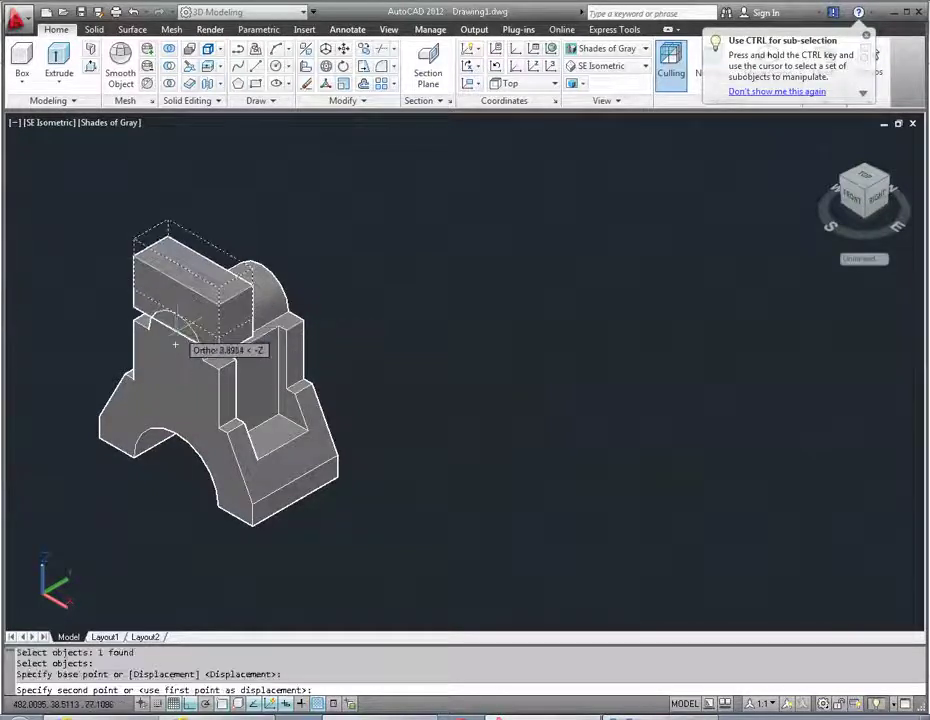
text(8)
key(Return)
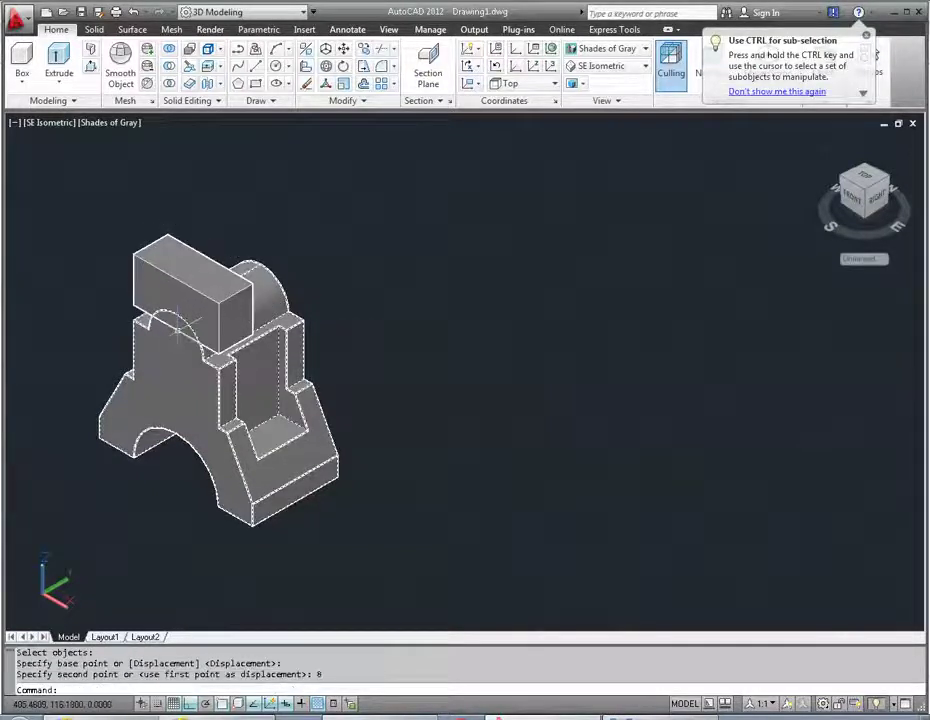
key(alt+Tab)
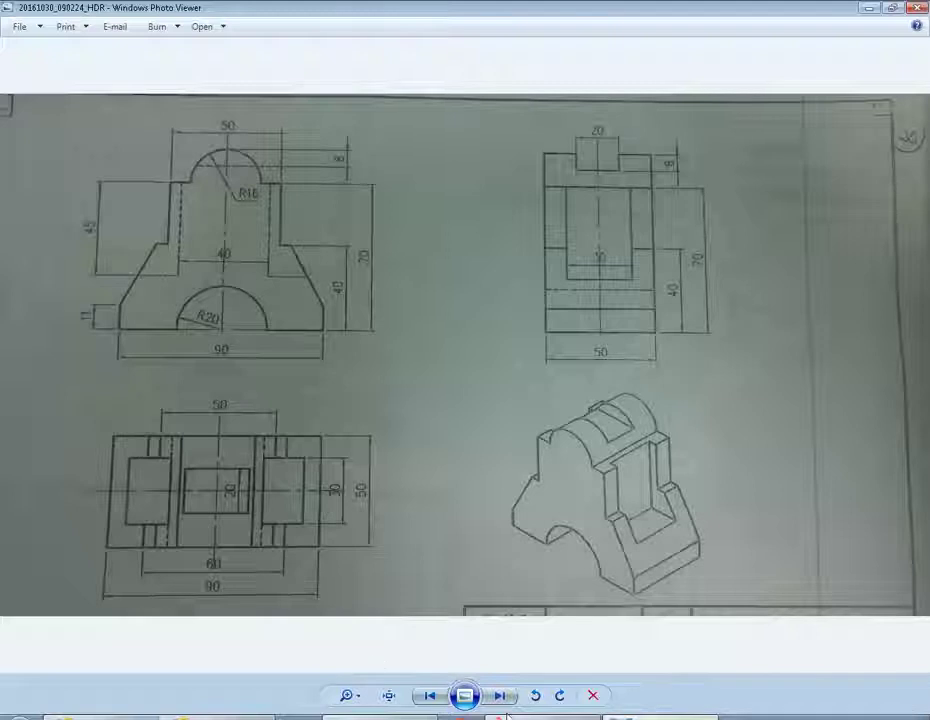
click(505, 714)
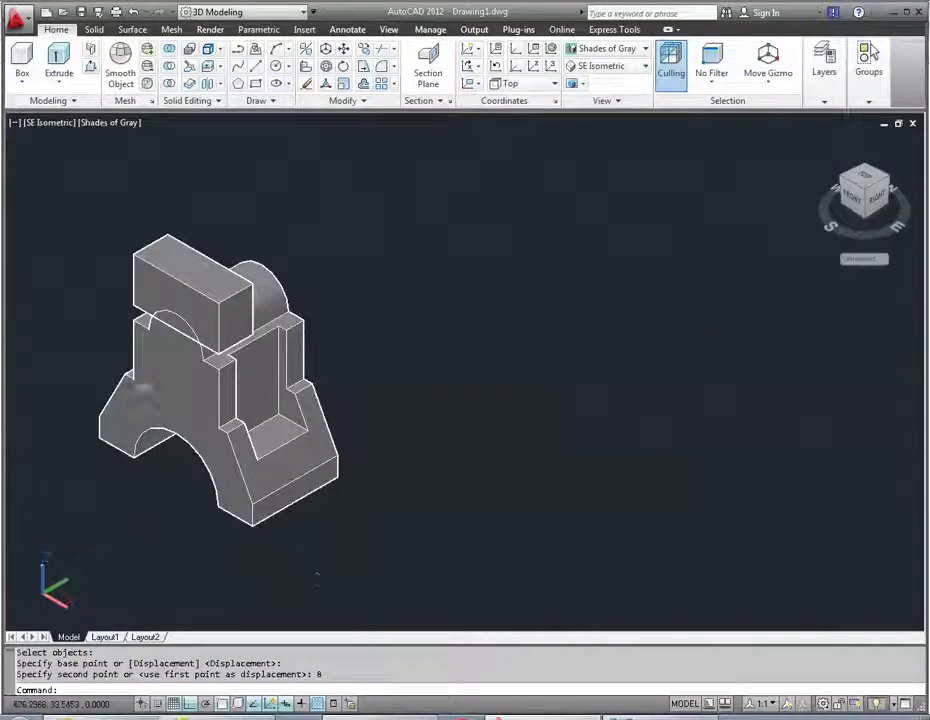
- Try a 15-unit move of the top box, inspect the result, and undo it
scroll(170, 340, up, 1)
scroll(170, 340, up, 4)
text(m)
key(Return)
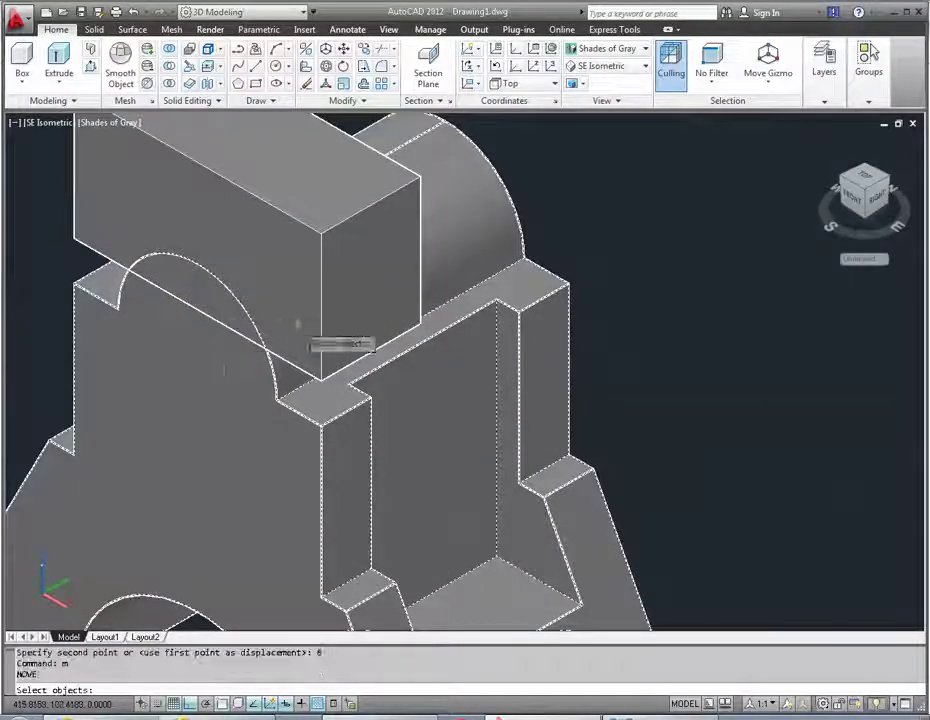
click(314, 312)
key(Return)
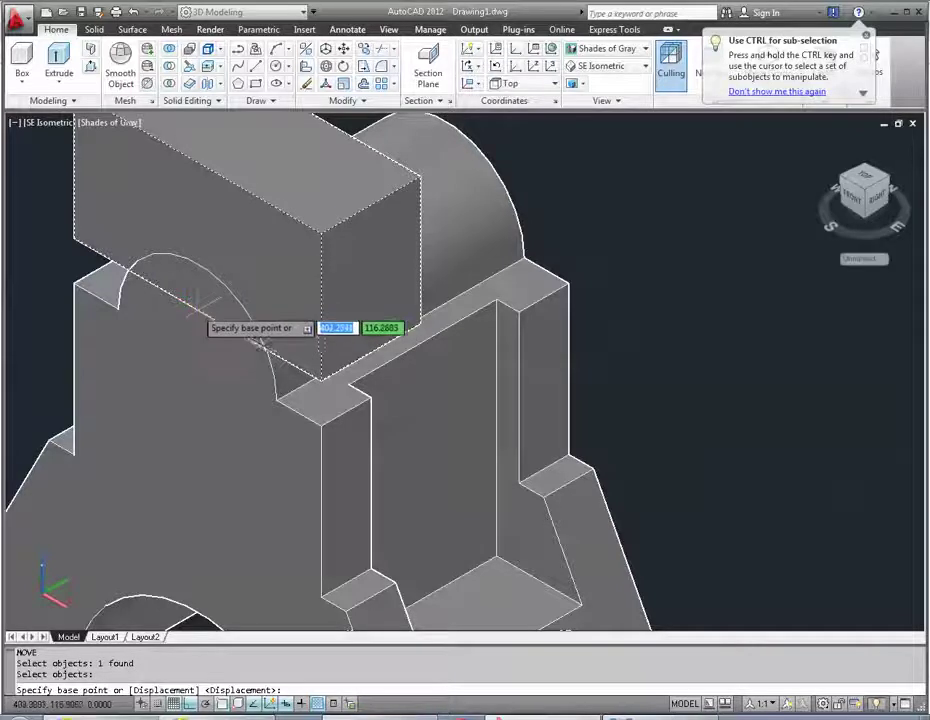
click(196, 300)
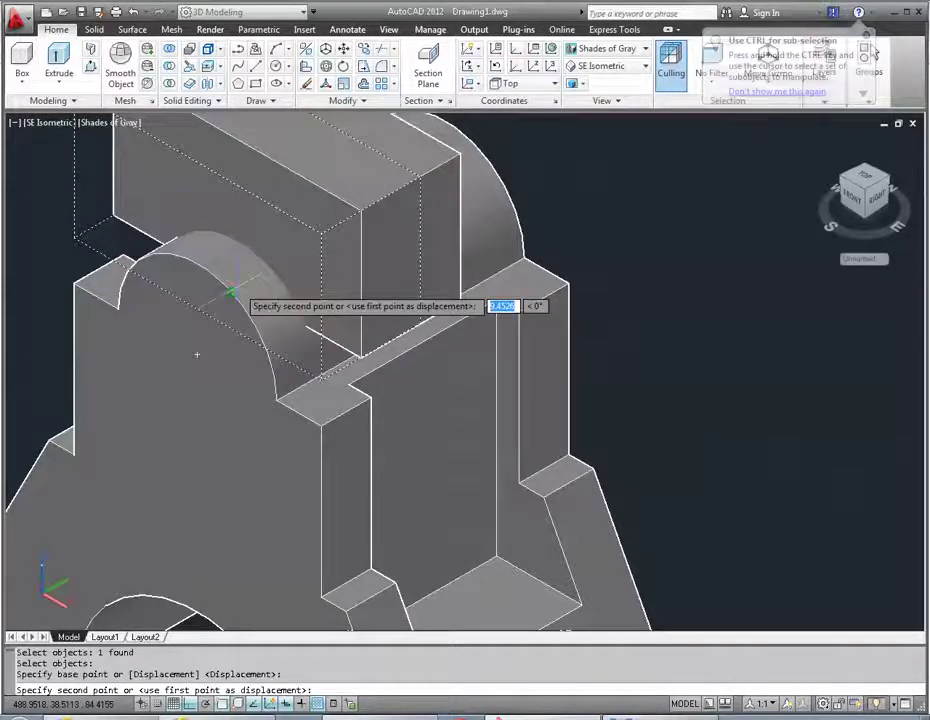
text(1)
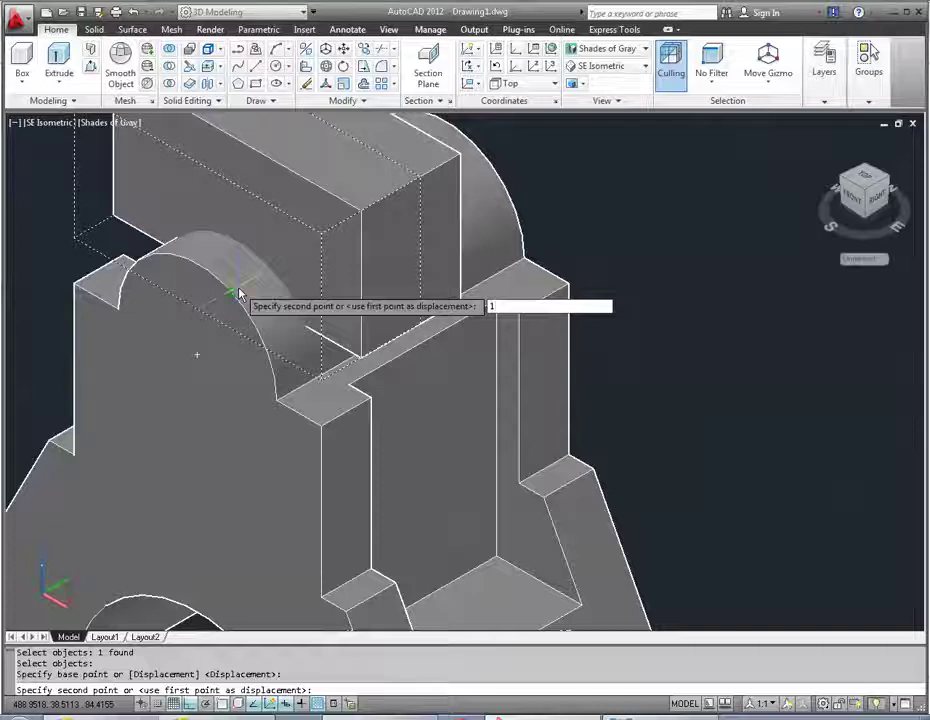
text(5)
key(Return)
scroll(308, 316, down, 3)
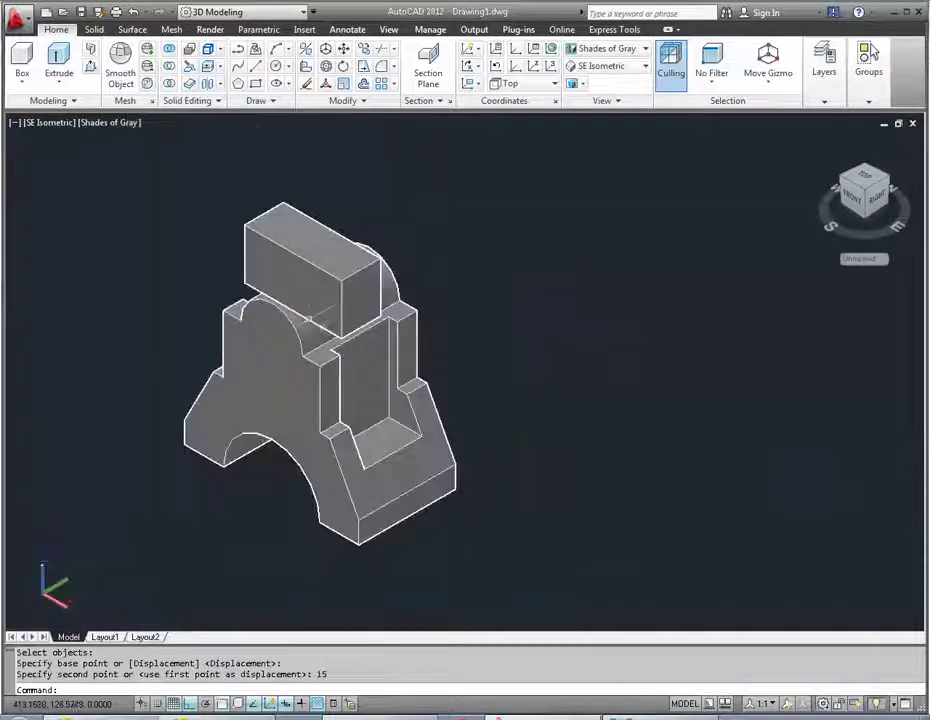
scroll(308, 316, up, 2)
scroll(305, 314, up, 2)
scroll(290, 306, down, 4)
scroll(290, 308, up, 2)
scroll(372, 288, up, 2)
scroll(403, 272, down, 2)
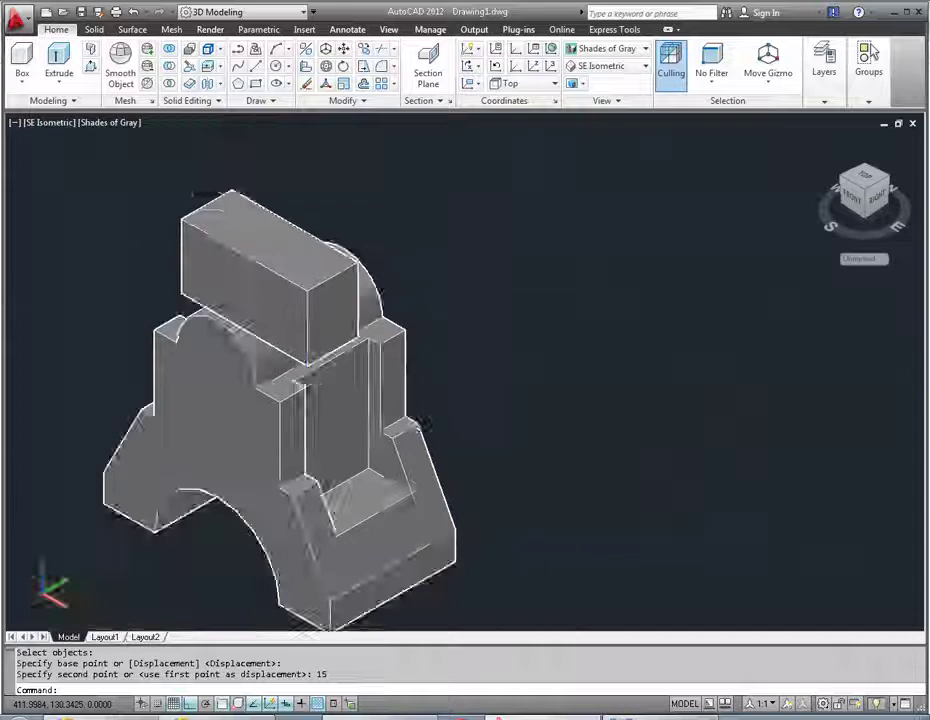
scroll(403, 272, down, 2)
key(ctrl+z)
key(ctrl+z)
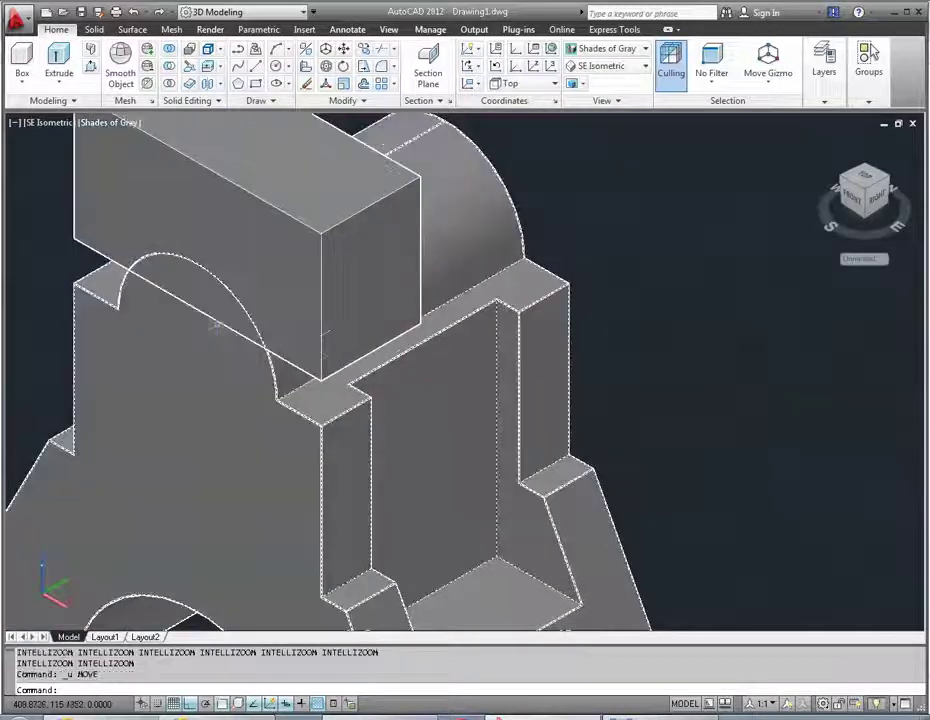
- Move the box 15 units sideways along the crown with ortho at 90°
text(m)
key(Return)
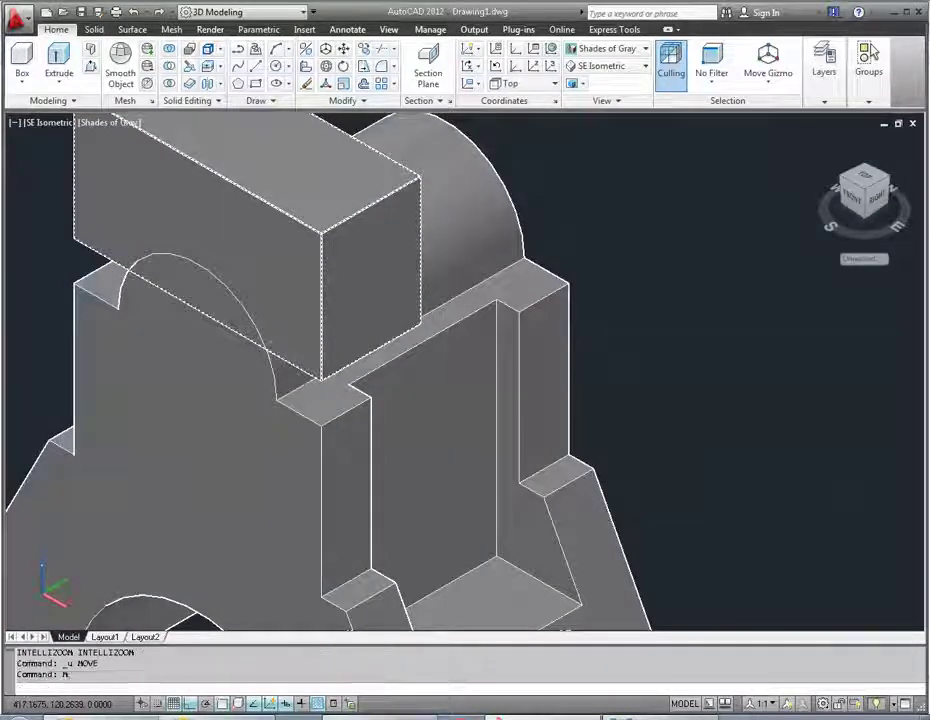
click(322, 330)
key(Return)
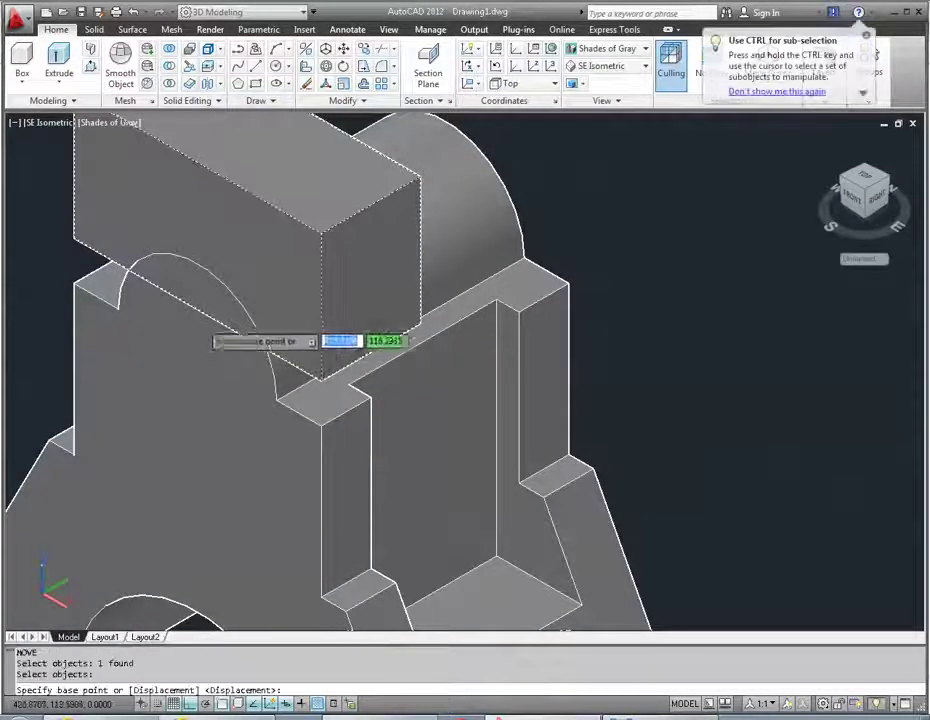
click(197, 312)
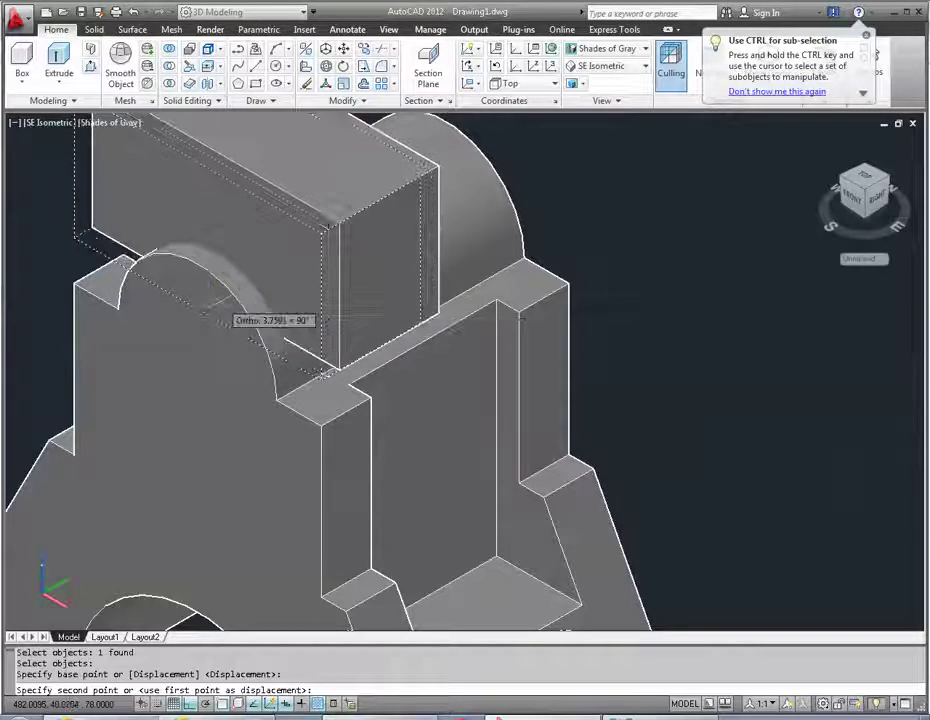
text(15)
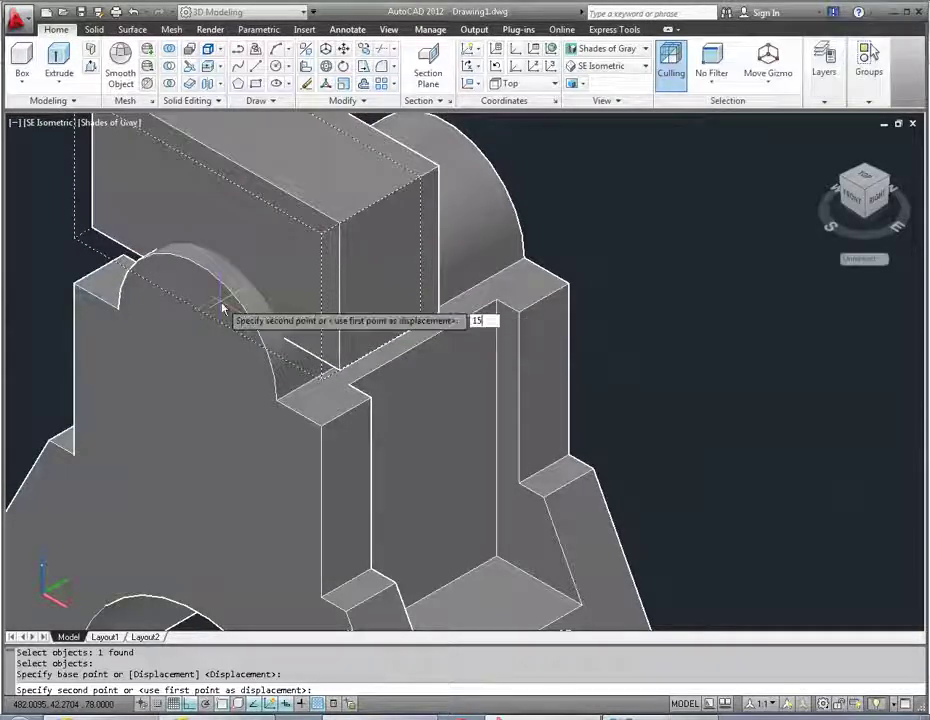
key(Return)
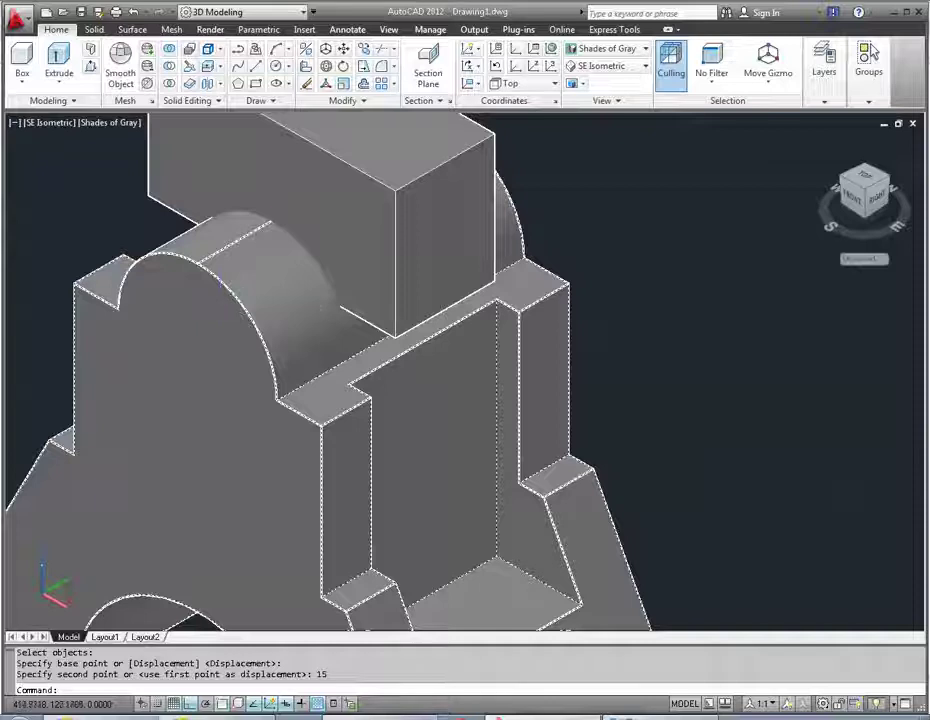
scroll(145, 292, down, 4)
- Subtract the window-selected top box from the bracket with SU, cutting a rectangular notch
text(su)
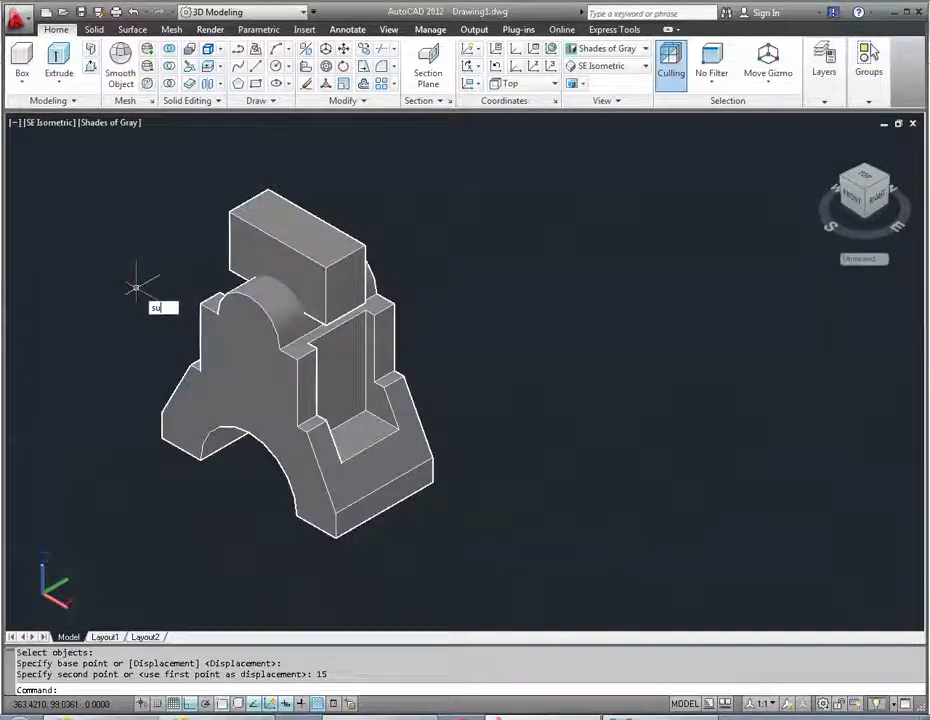
key(Return)
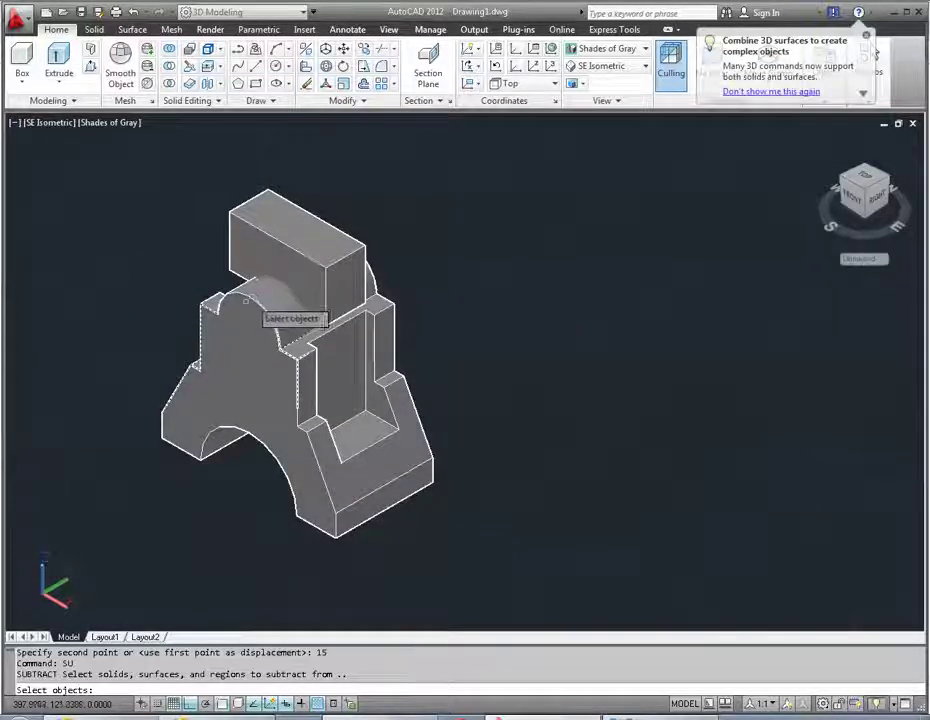
click(250, 300)
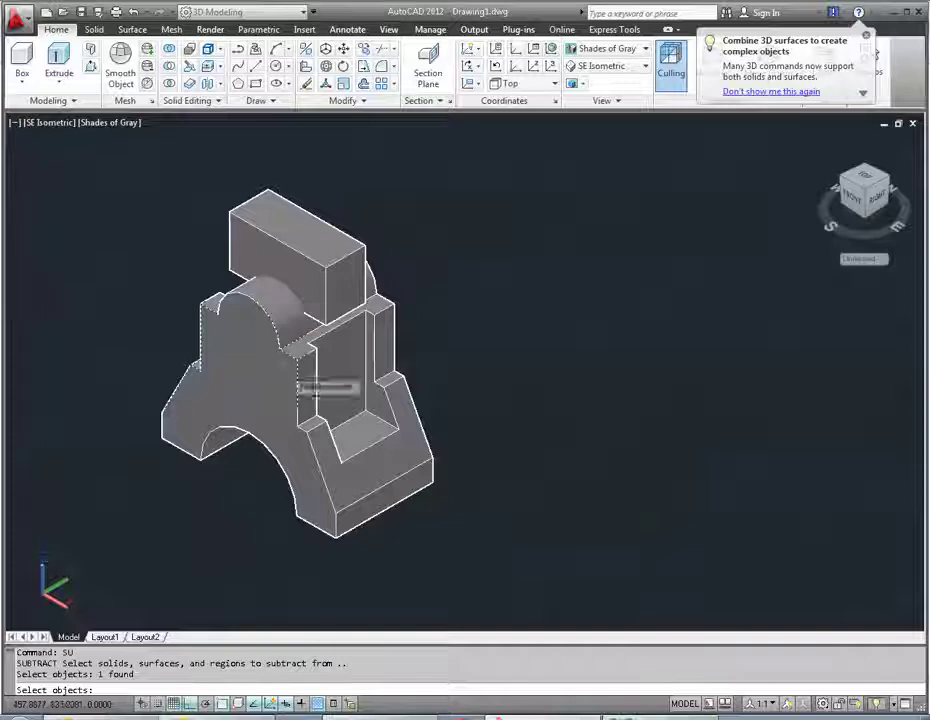
key(Return)
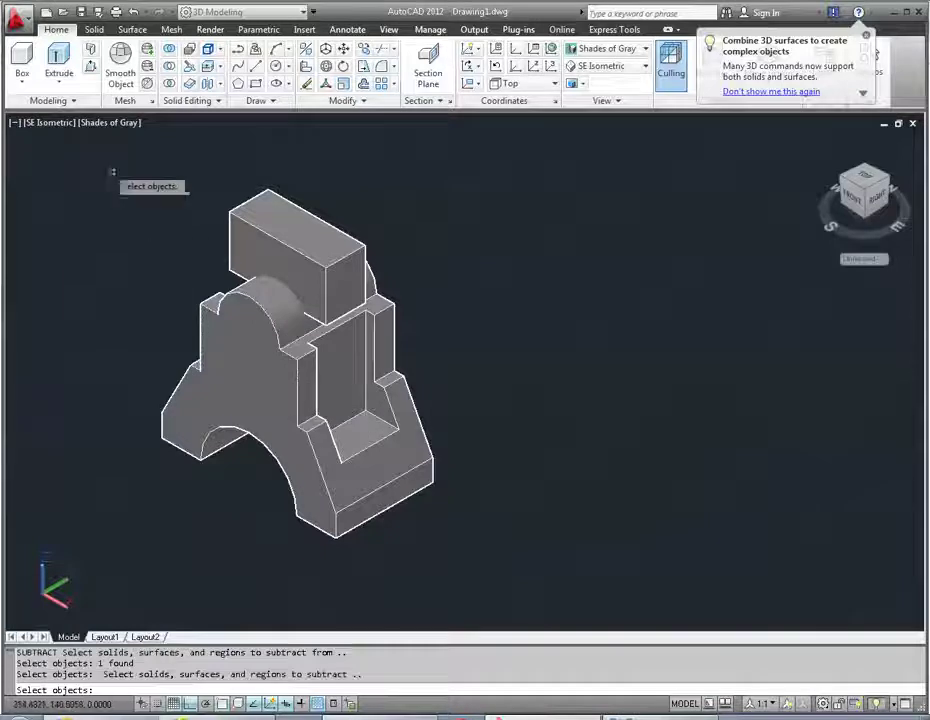
click(104, 164)
click(530, 579)
key(Return)
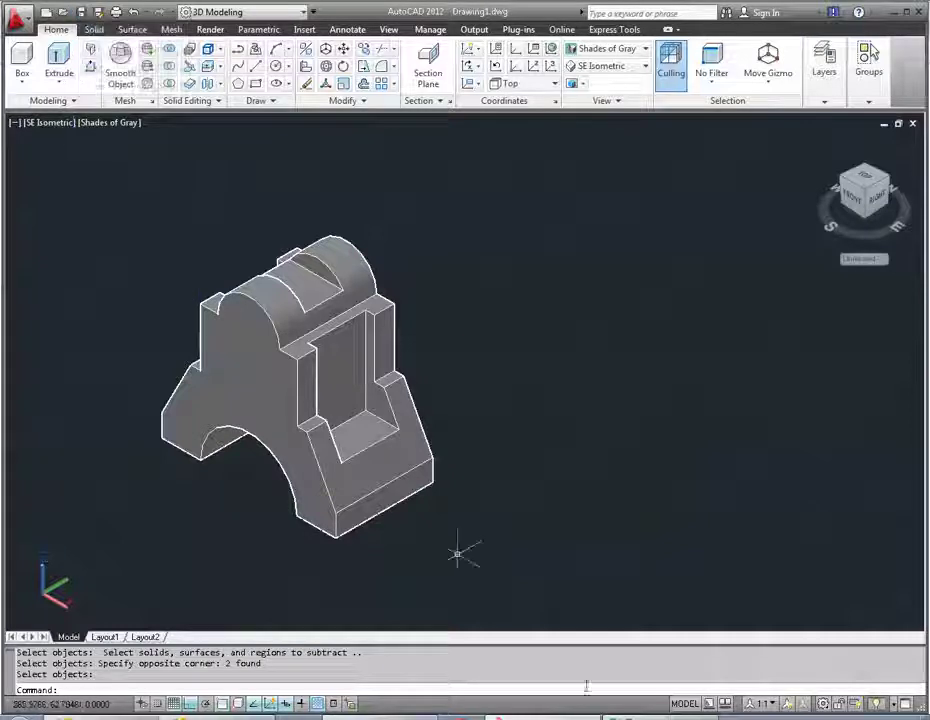
click(820, 717)
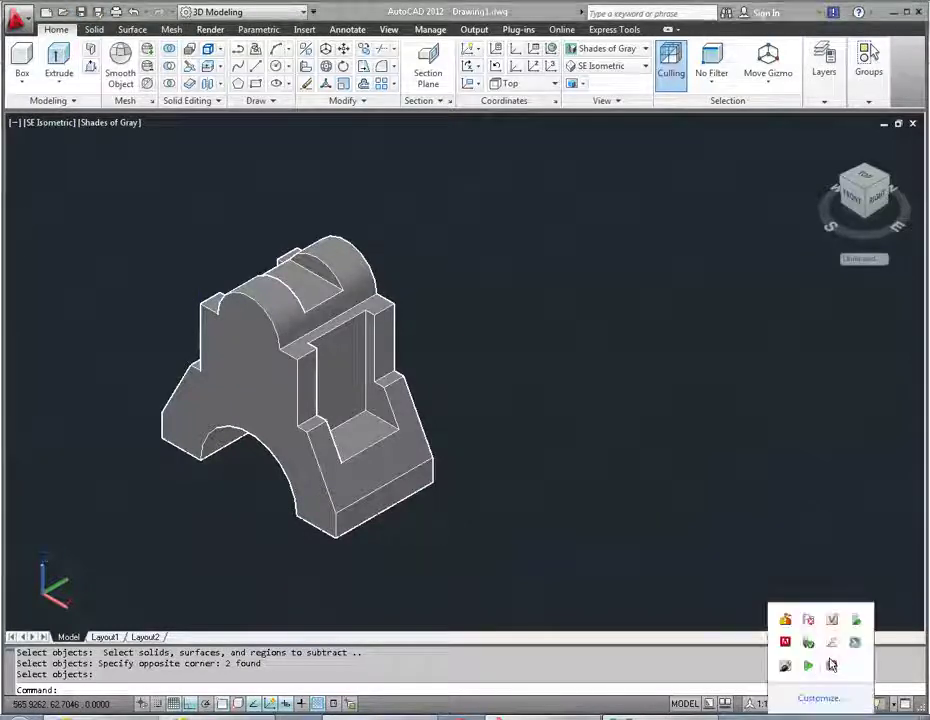